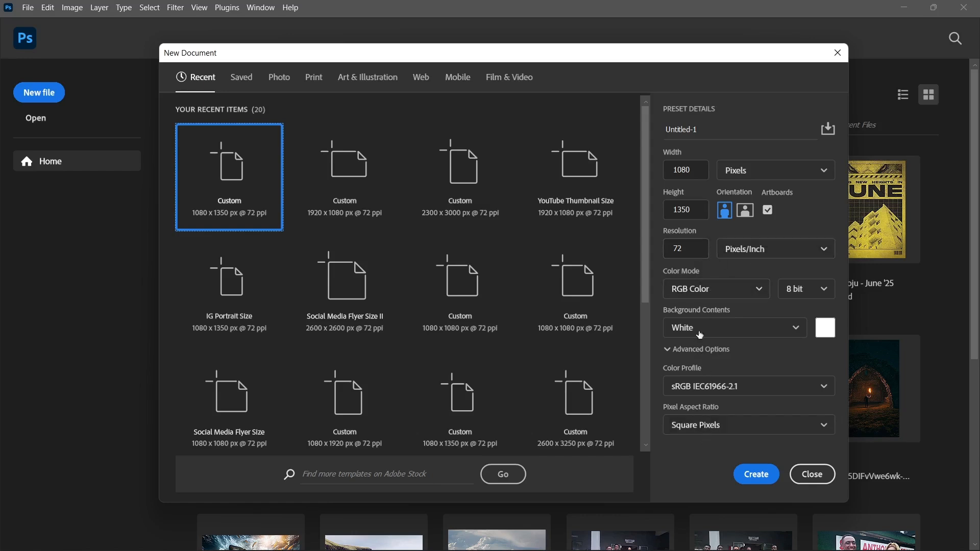
Create a 1080 × 1350 px RGB document at 72 ppi and add a #121212 solid color fill layer to its artboard
{"action": "left_click", "coordinate": [754, 482]}
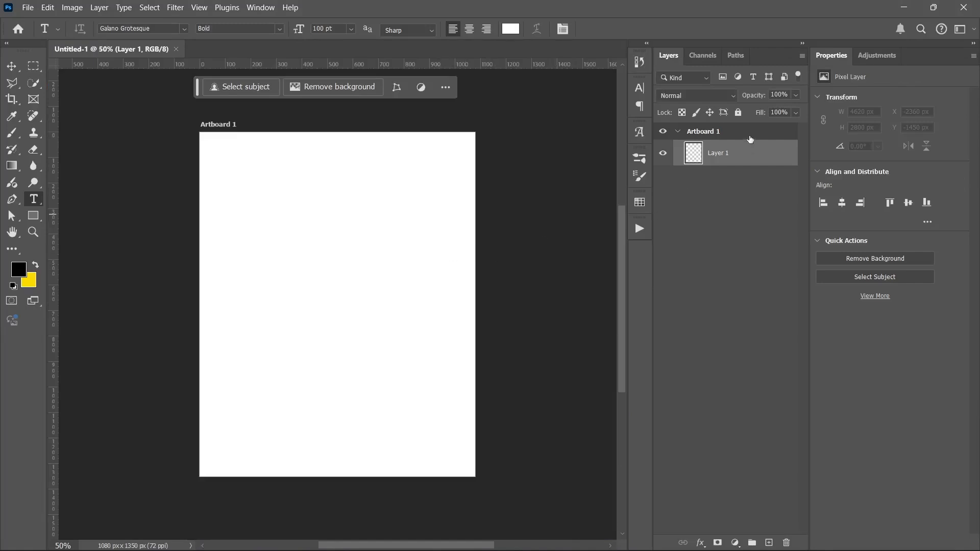
{"action": "left_click", "coordinate": [748, 134]}
{"action": "left_click", "coordinate": [736, 543]}
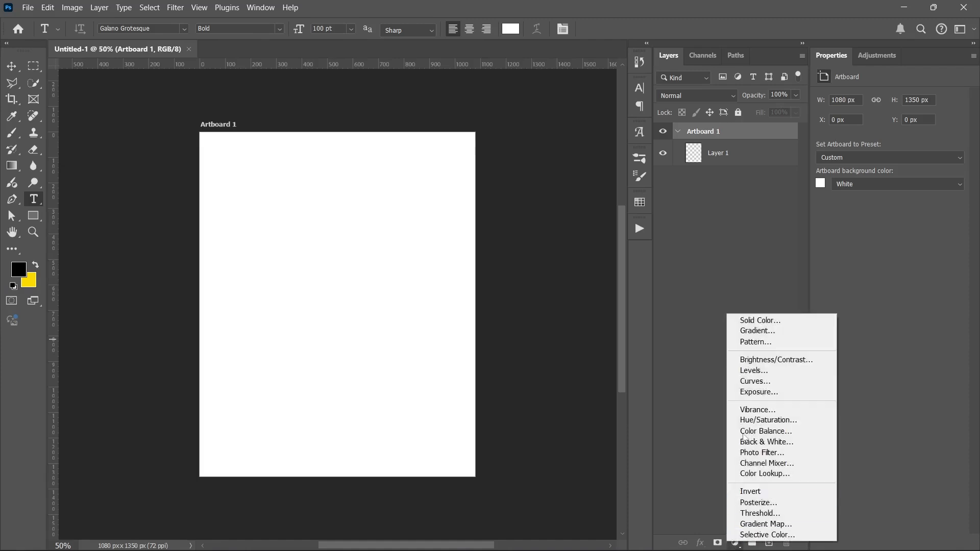
{"action": "left_click", "coordinate": [747, 322]}
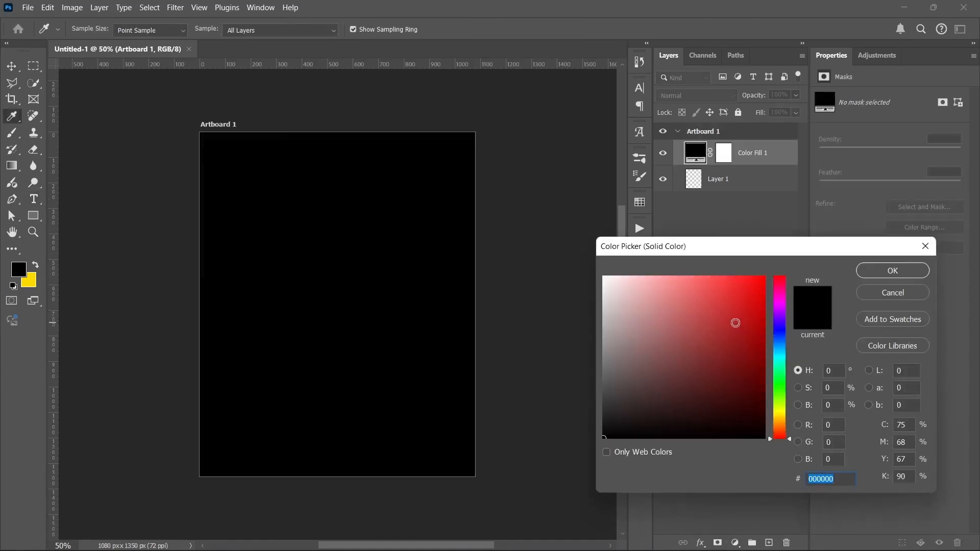
{"action": "type", "text": "121212"}
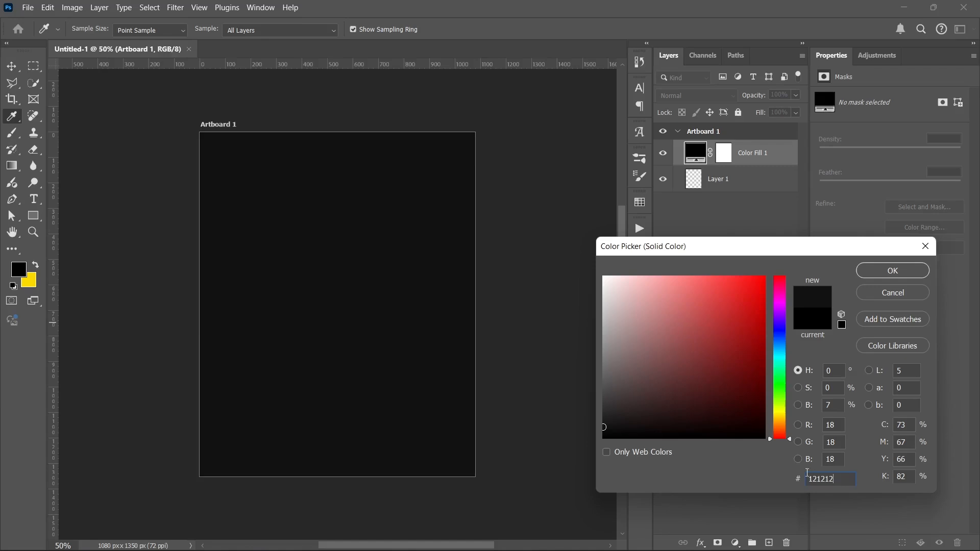
{"action": "left_click", "coordinate": [875, 271]}
{"action": "left_click", "coordinate": [873, 272]}
Reset the default colors and set the foreground color to #121212 by sampling the artboard's dark fill
{"action": "key", "text": "t"}
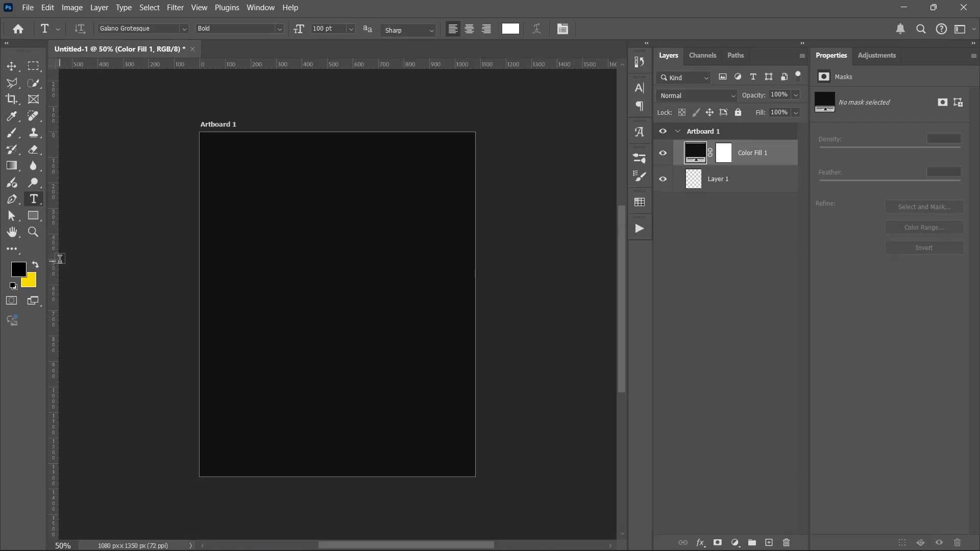
{"action": "key", "text": "d"}
{"action": "left_click", "coordinate": [20, 271]}
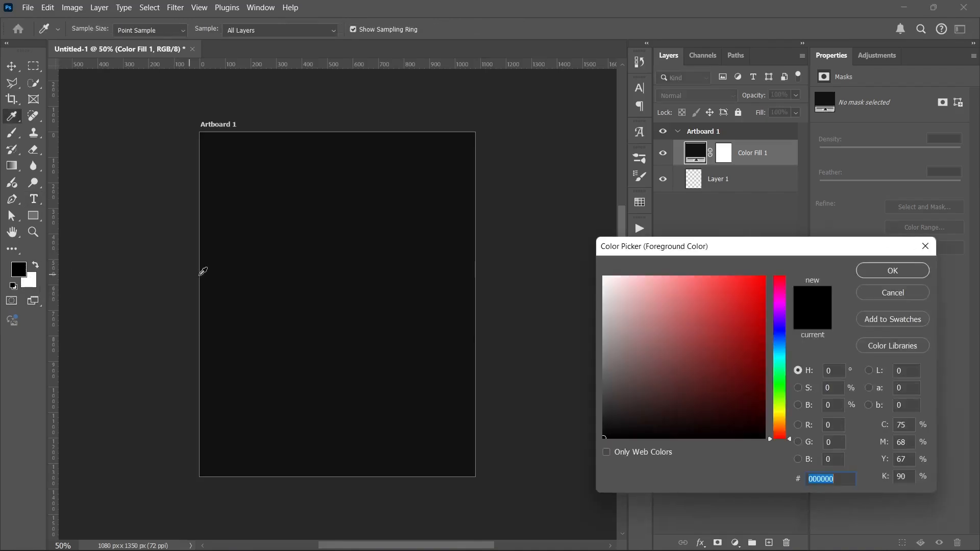
{"action": "left_click", "coordinate": [266, 268]}
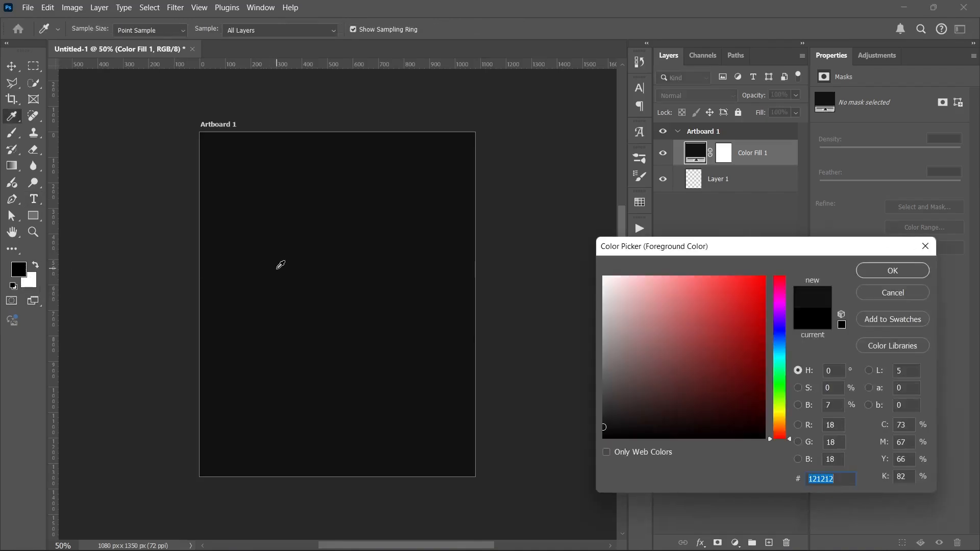
{"action": "left_click", "coordinate": [892, 277]}
Delete the empty Layer 1 from the artboard and clear the layer selection
{"action": "left_click", "coordinate": [761, 181]}
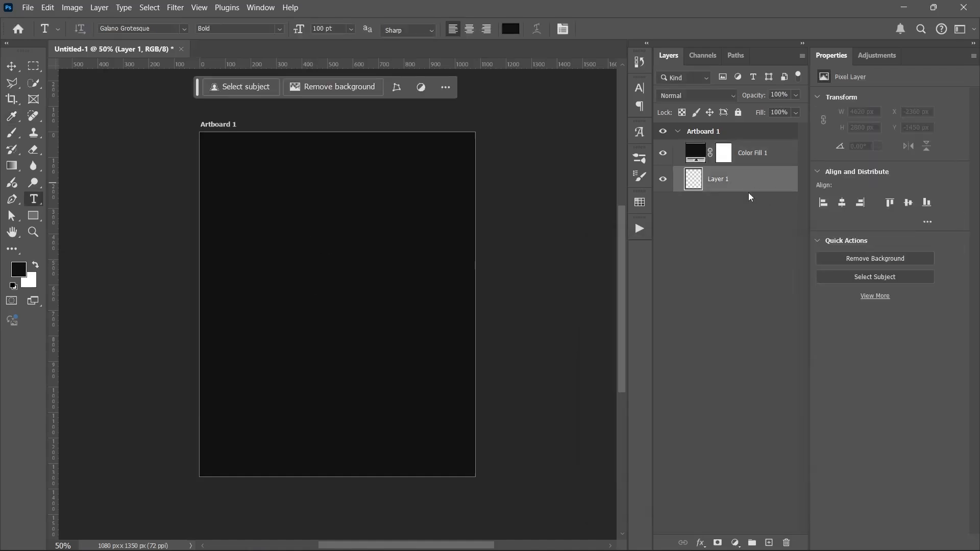
{"action": "key", "text": "Delete"}
{"action": "left_click", "coordinate": [727, 238]}
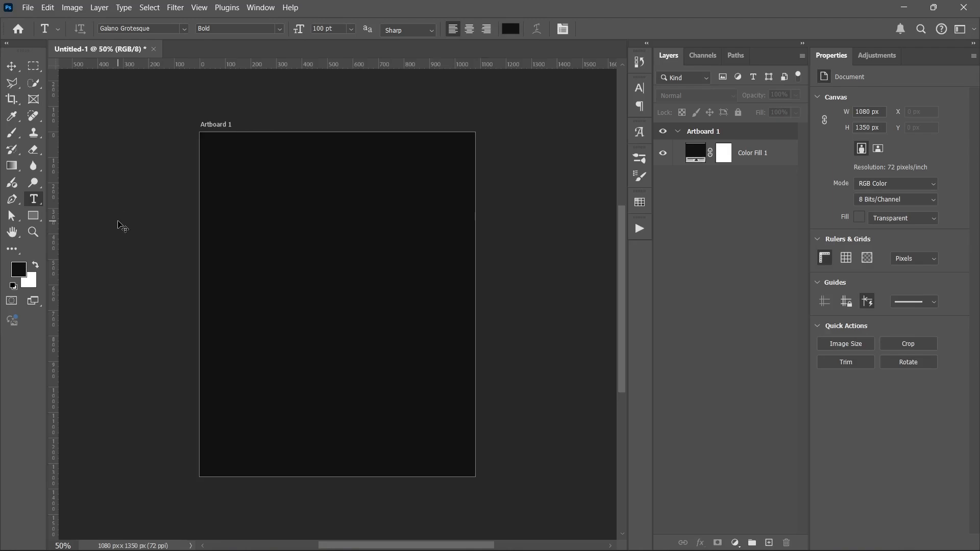
Place a vertical guide about 217 px in from the artboard's left edge and select it
{"action": "key", "text": "v"}
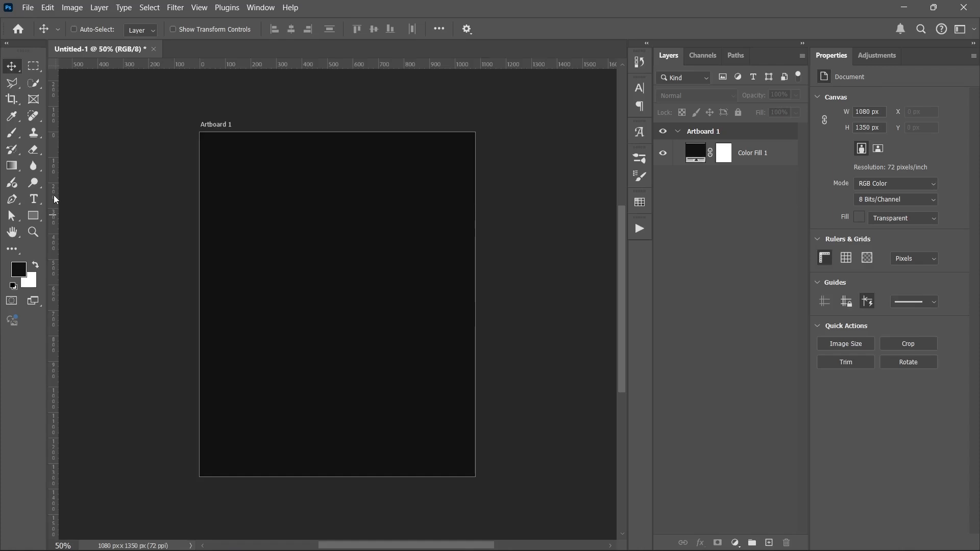
{"action": "key", "text": "r"}
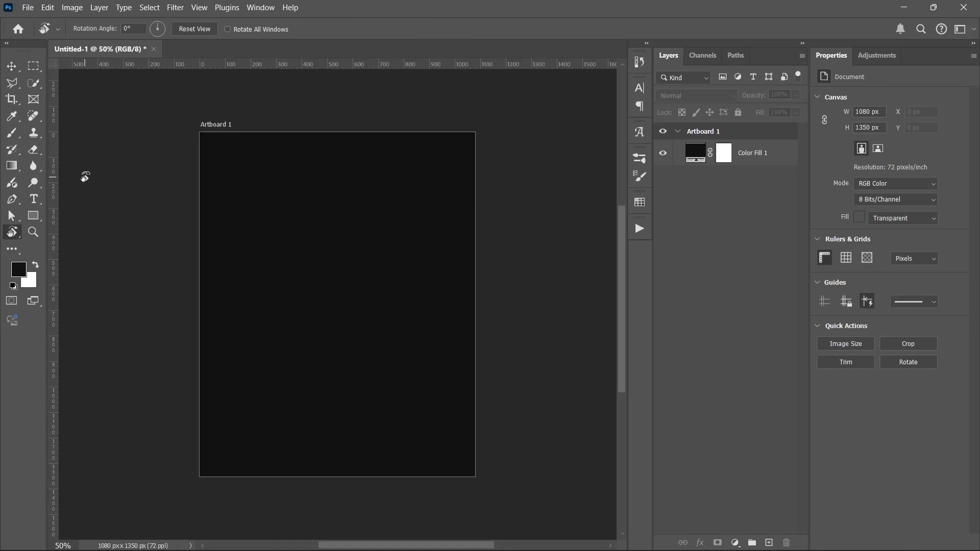
{"action": "key", "text": "v"}
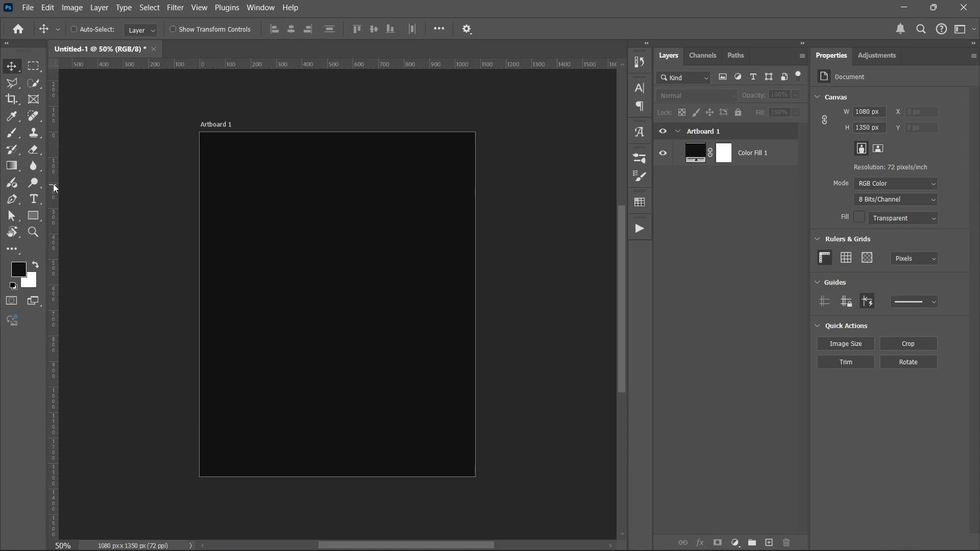
{"action": "left_click_drag", "start_coordinate": [53, 185], "coordinate": [255, 213]}
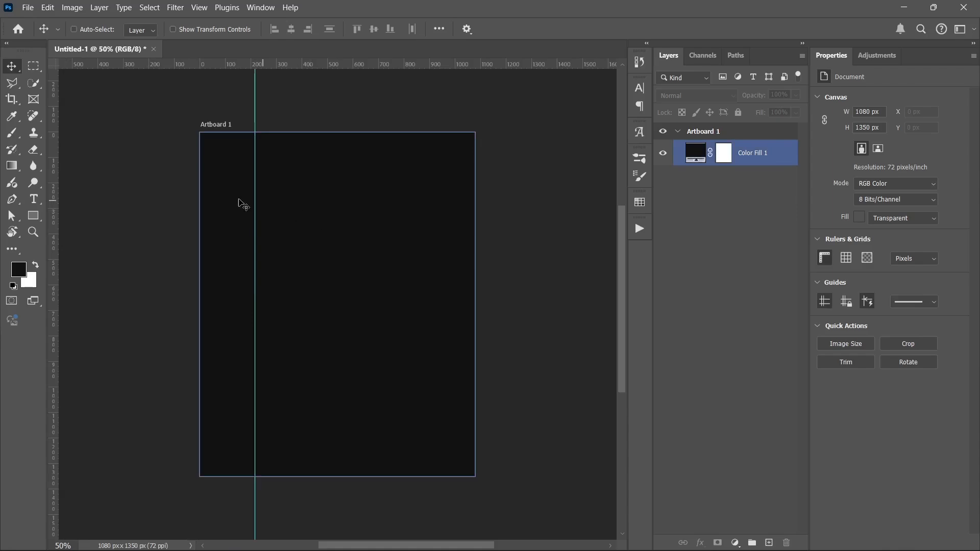
{"action": "left_click", "coordinate": [255, 215]}
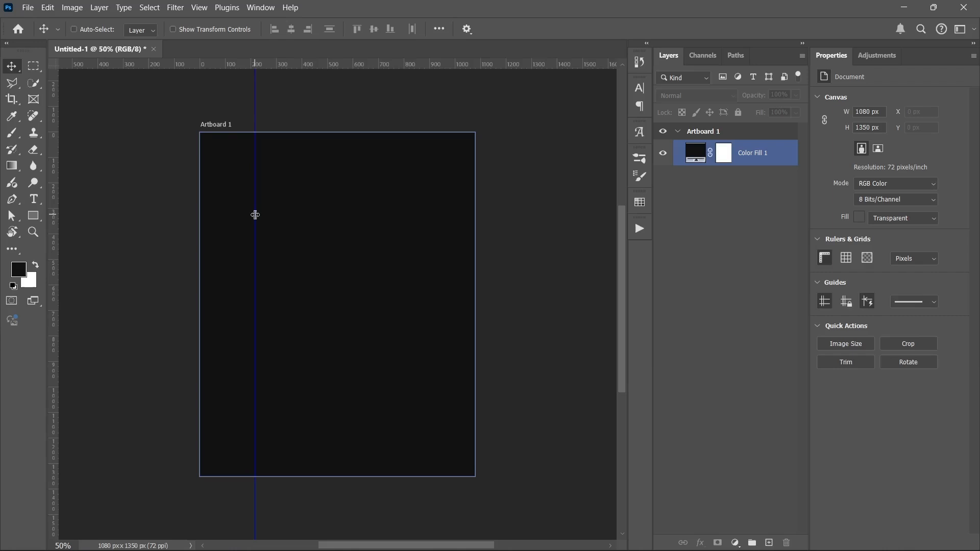
Set the vertical guide's position to 9 percent and deselect the guide
{"action": "right_click", "coordinate": [256, 215]}
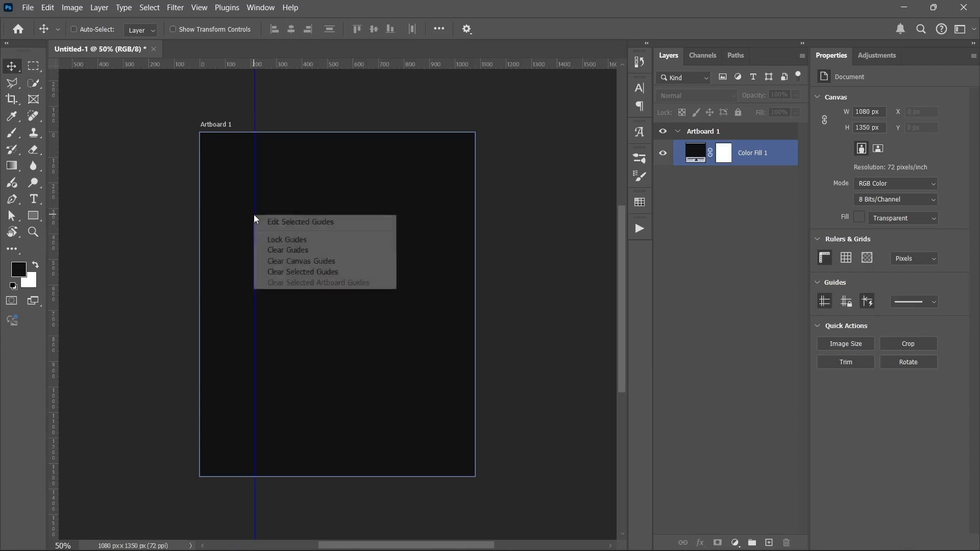
{"action": "left_click", "coordinate": [280, 222]}
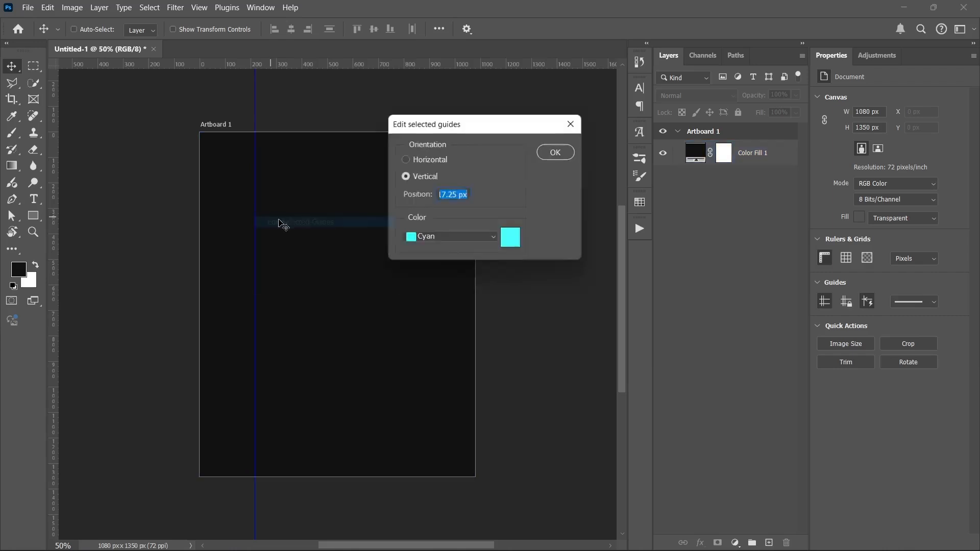
{"action": "right_click", "coordinate": [463, 194]}
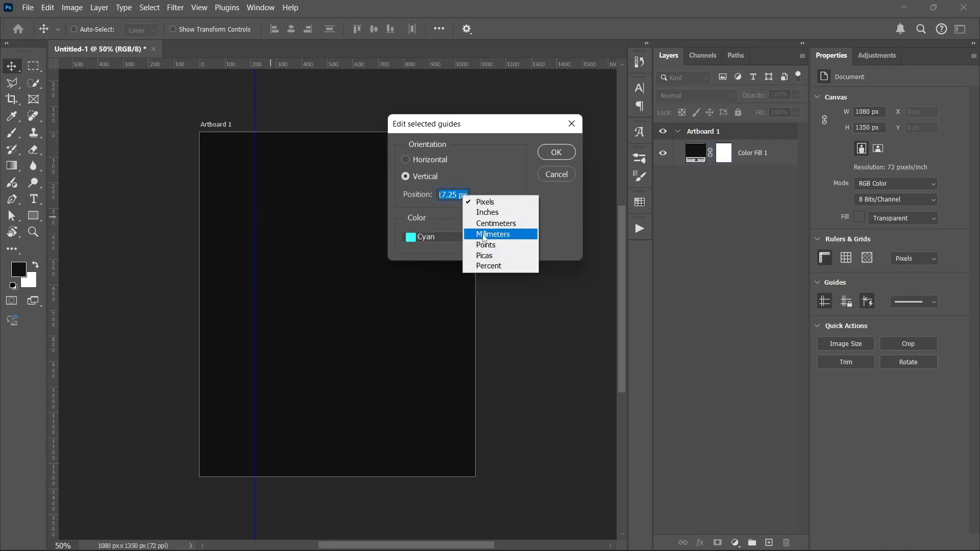
{"action": "left_click", "coordinate": [482, 266]}
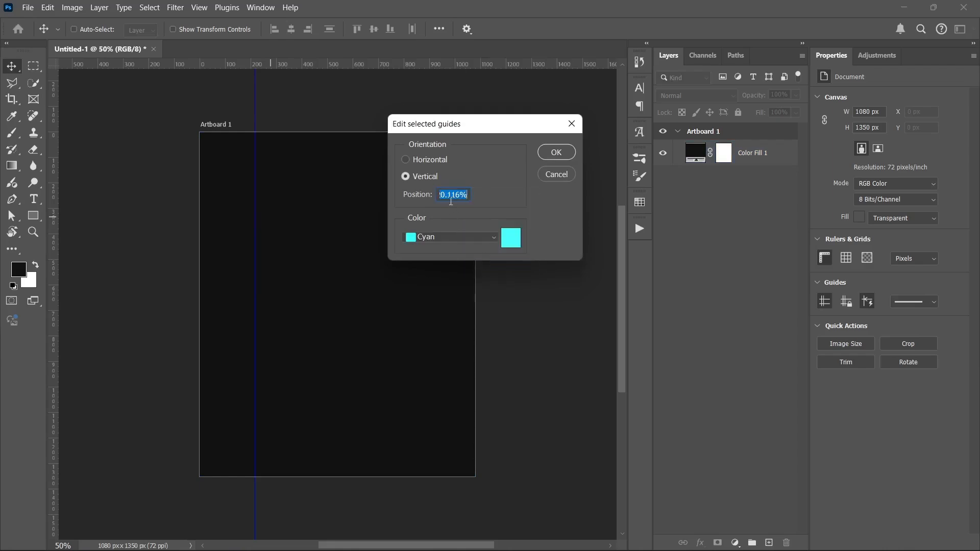
{"action": "type", "text": "9"}
{"action": "key", "text": "Return"}
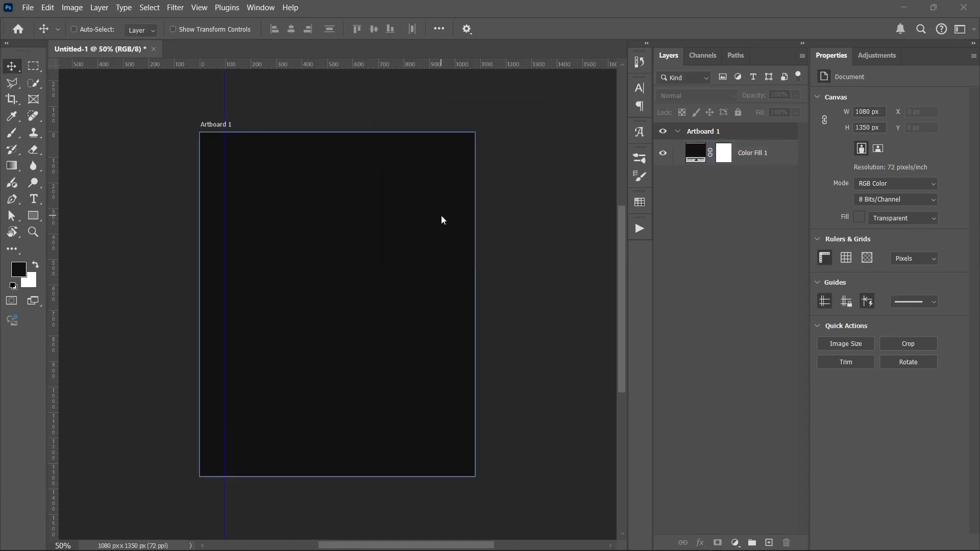
{"action": "left_click", "coordinate": [442, 219]}
{"action": "left_click", "coordinate": [471, 220]}
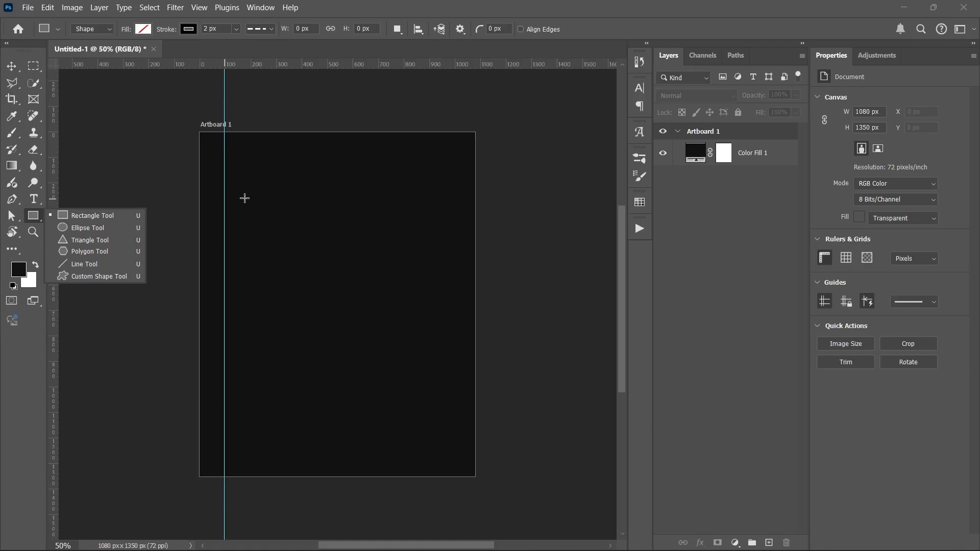
Draw a square about 210 × 210 px in the upper-left area of the artboard and try to set its color to #ffffff
{"action": "left_click_drag", "start_coordinate": [240, 187], "coordinate": [295, 241]}
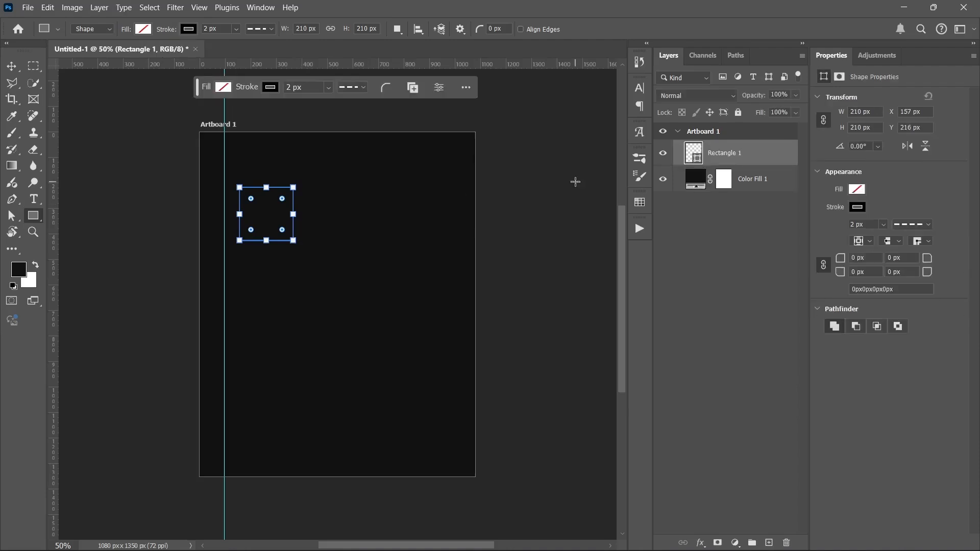
{"action": "double_click", "coordinate": [694, 156]}
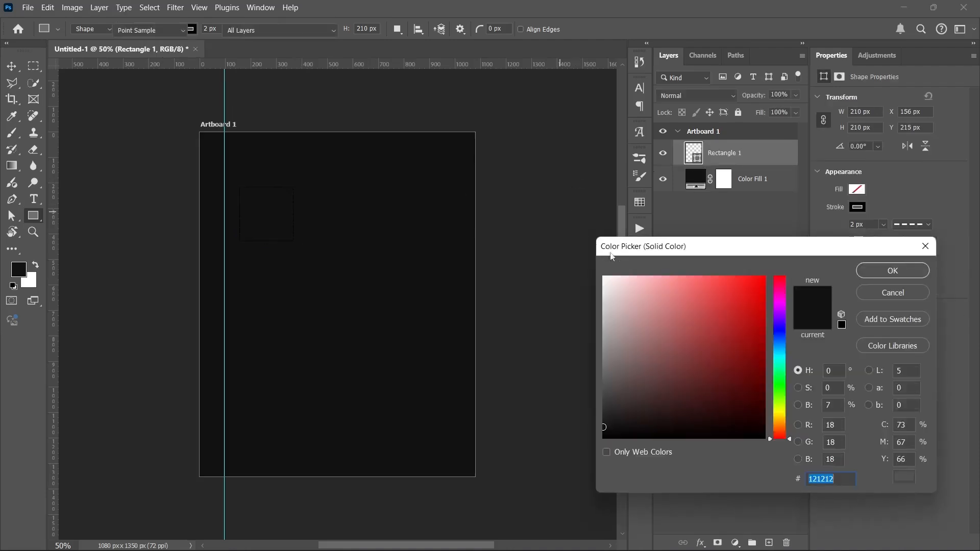
{"action": "type", "text": "ffffff"}
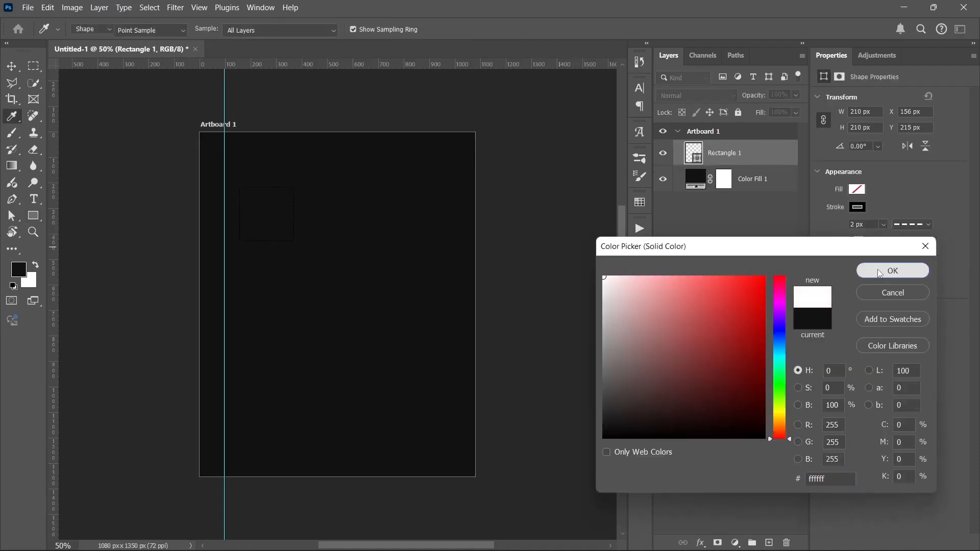
{"action": "left_click", "coordinate": [878, 268]}
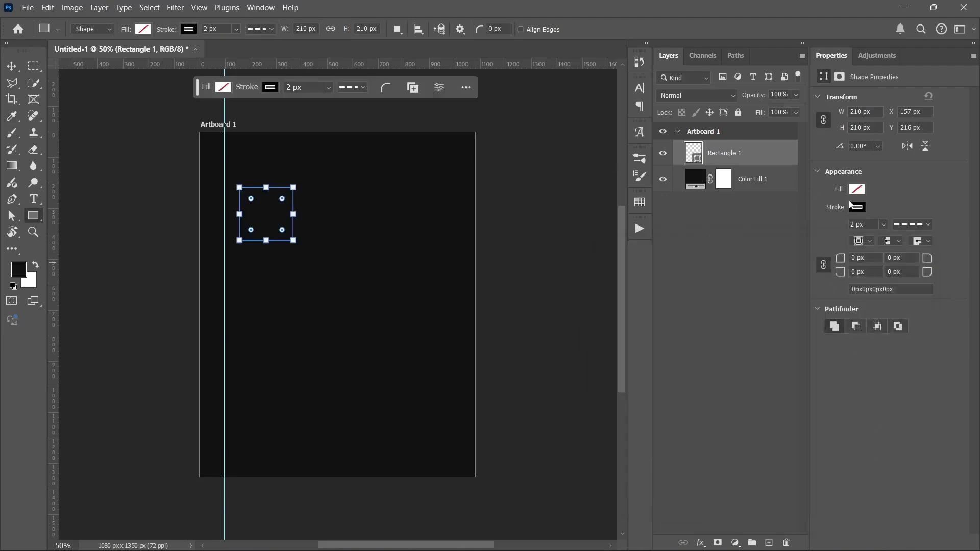
Give the square a white fill and no stroke, and deselect it
{"action": "left_click", "coordinate": [864, 192]}
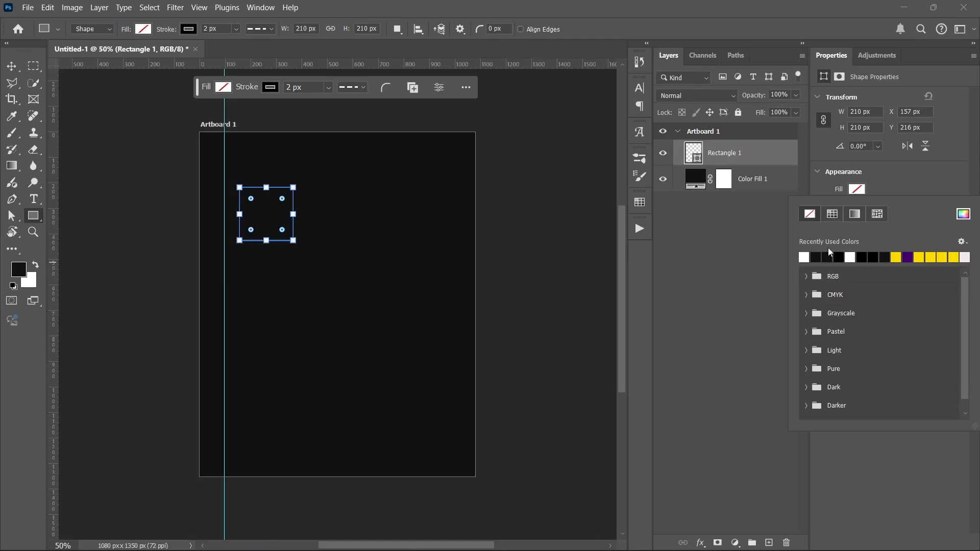
{"action": "left_click", "coordinate": [805, 256]}
{"action": "left_click", "coordinate": [858, 207]}
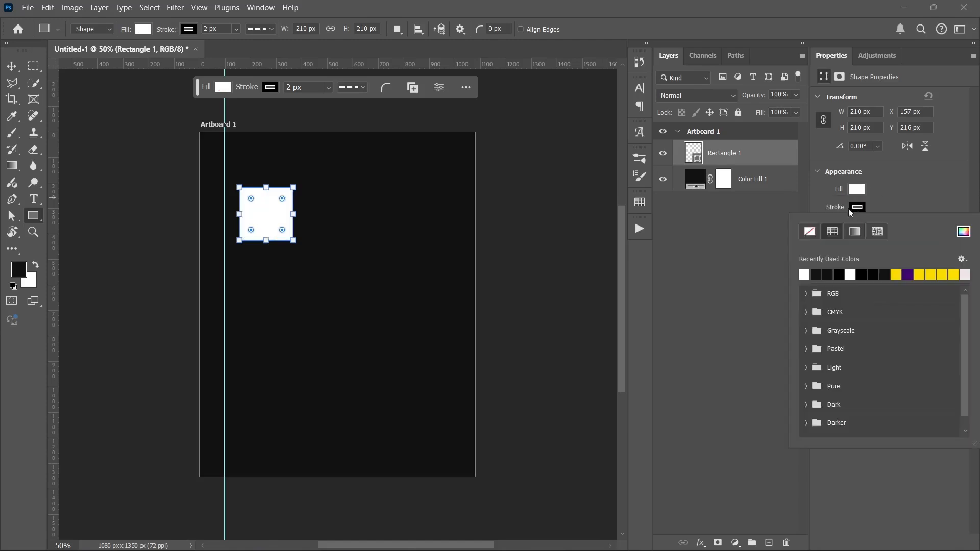
{"action": "left_click", "coordinate": [815, 232]}
{"action": "left_click", "coordinate": [755, 245]}
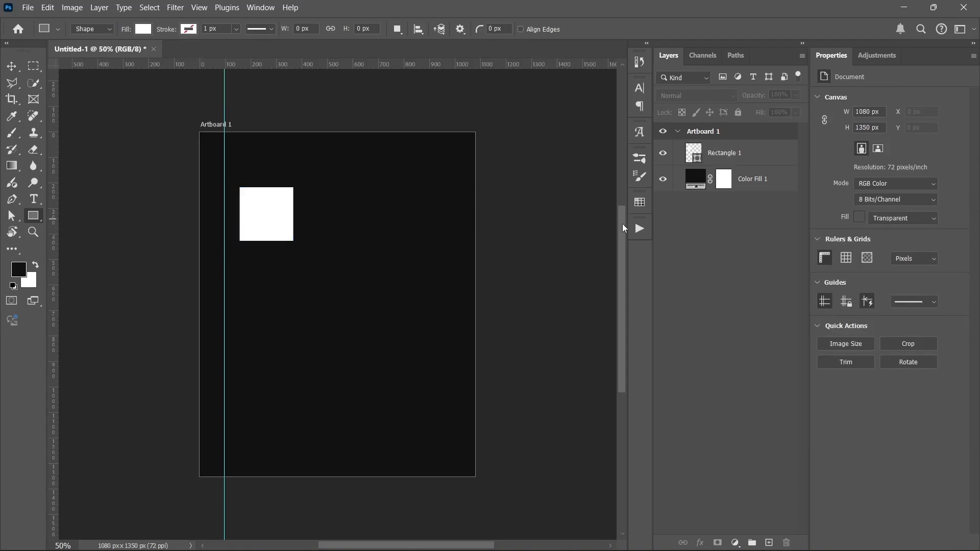
Align the white square to the left and top edges of the artboard
{"action": "key", "text": "v"}
{"action": "left_click", "coordinate": [734, 160]}
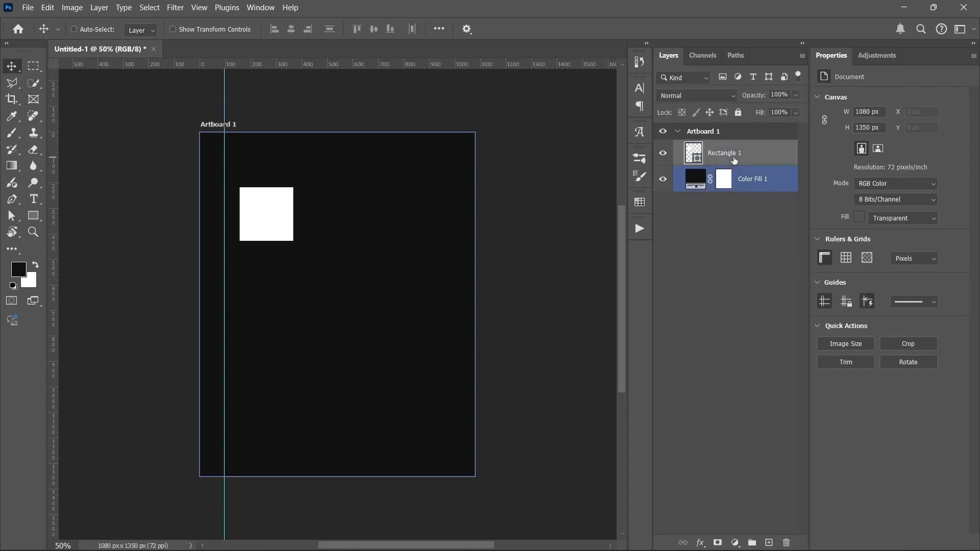
{"action": "left_click", "coordinate": [278, 35]}
{"action": "left_click", "coordinate": [357, 34]}
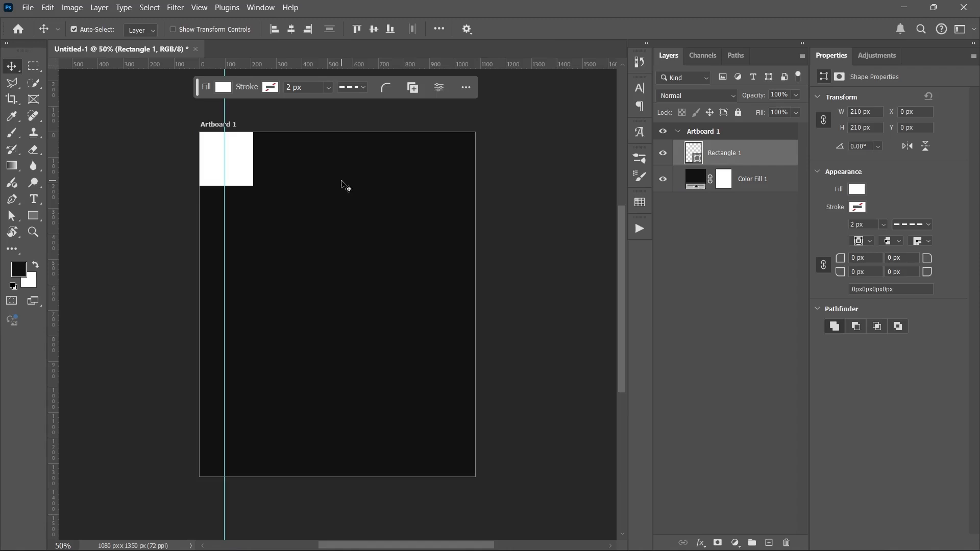
Scale the square down proportionally to about 98 × 98 px so it fits between the artboard's left edge and the guide
{"action": "key", "text": "ctrl+t"}
{"action": "scroll", "coordinate": [233, 176], "scroll_direction": "up", "scroll_amount": 5}
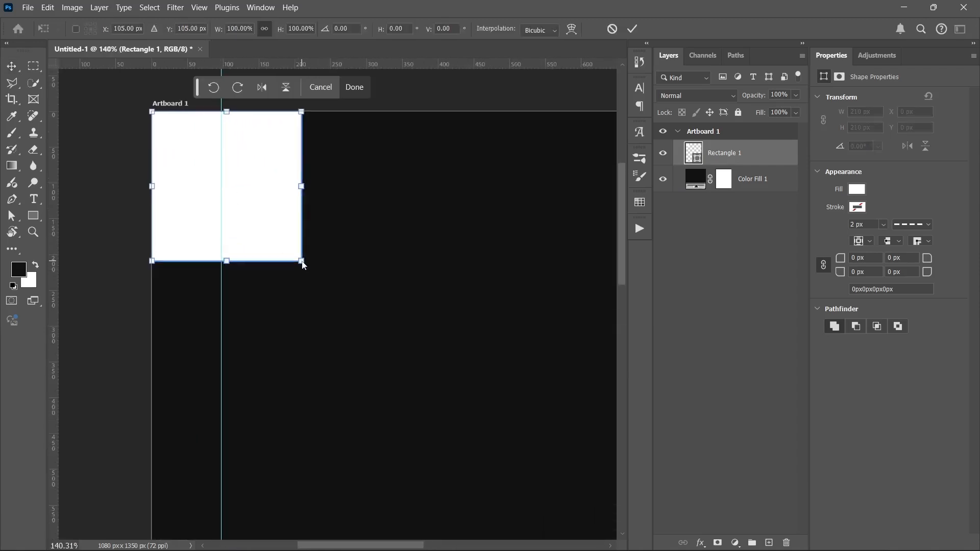
{"action": "left_click_drag", "start_coordinate": [301, 261], "coordinate": [227, 176]}
{"action": "scroll", "coordinate": [214, 162], "scroll_direction": "up", "scroll_amount": 6}
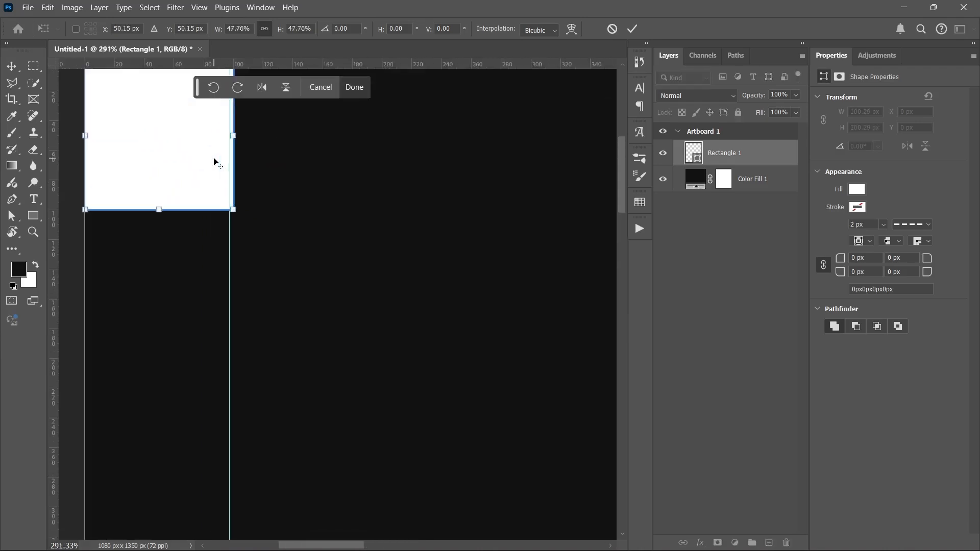
{"action": "left_click_drag", "start_coordinate": [246, 240], "coordinate": [239, 235]}
{"action": "key", "text": "Return"}
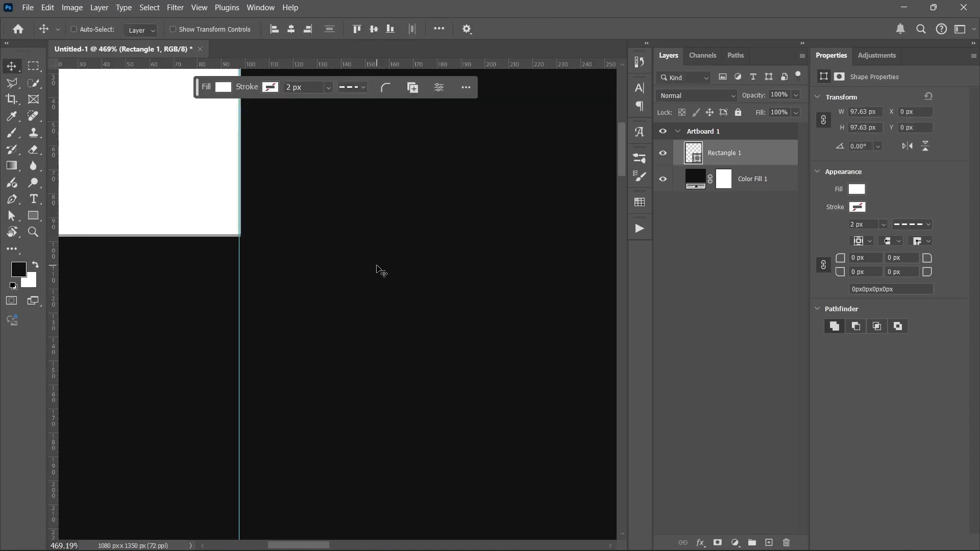
{"action": "key", "text": "ctrl+0"}
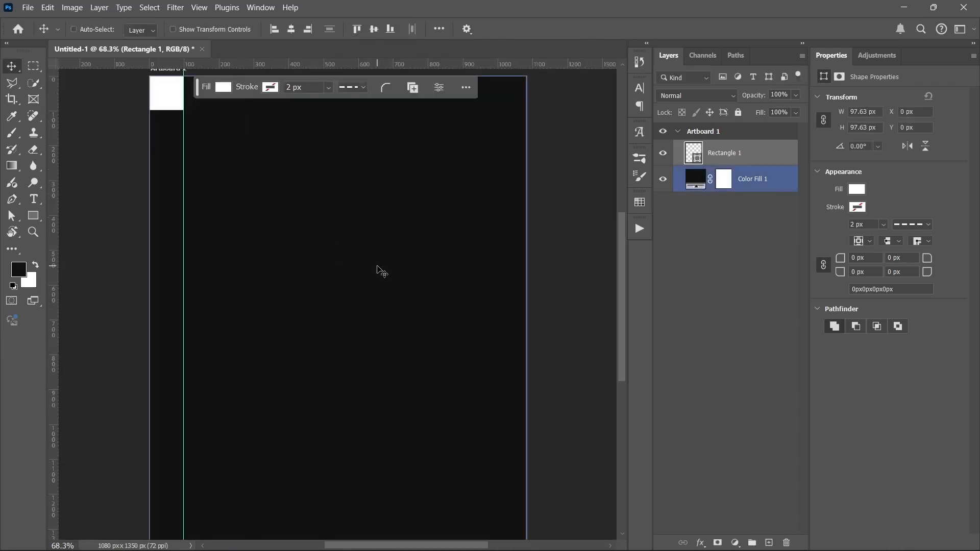
{"action": "scroll", "coordinate": [361, 273], "scroll_direction": "down", "scroll_amount": 2}
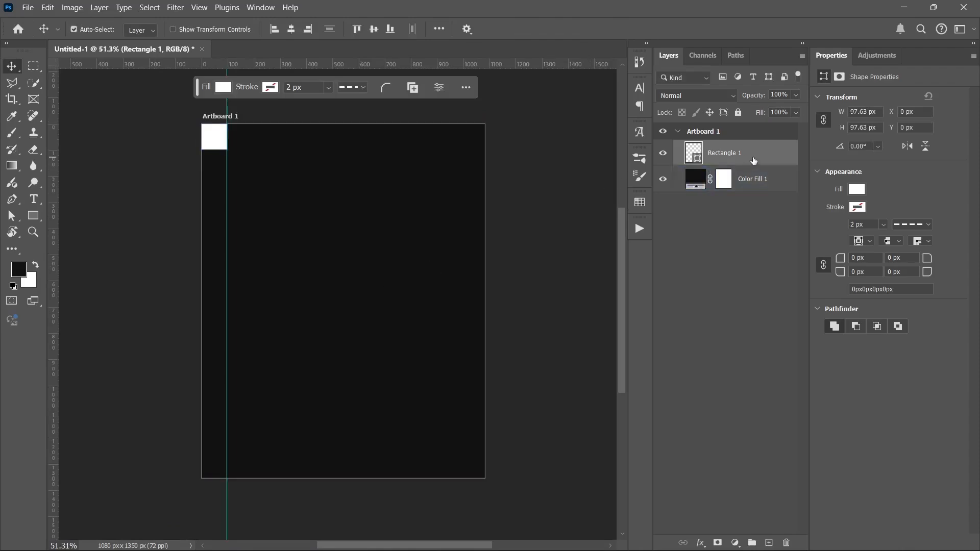
Duplicate the white square and align the copy to the right and bottom edges of the artboard
{"action": "key", "text": "ctrl+j"}
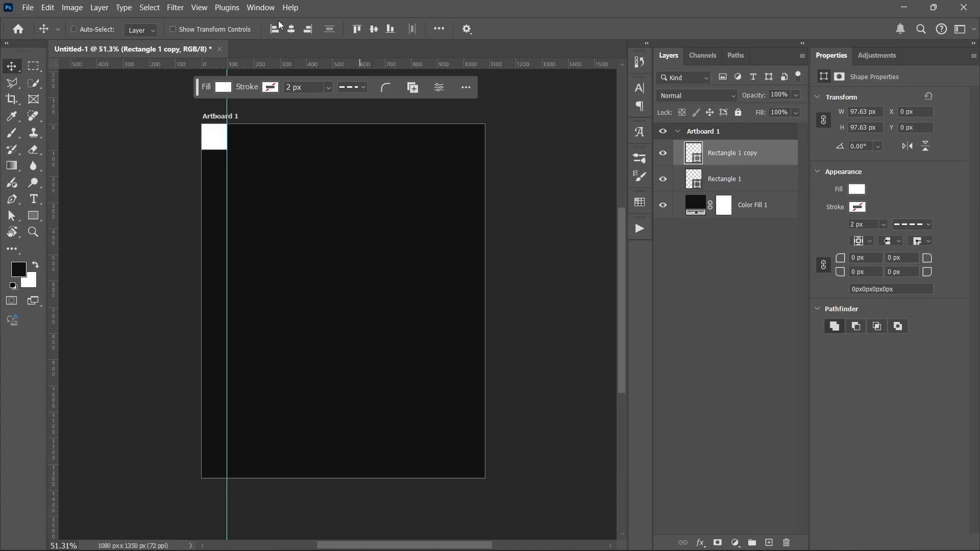
{"action": "left_click", "coordinate": [307, 29]}
{"action": "left_click", "coordinate": [390, 29]}
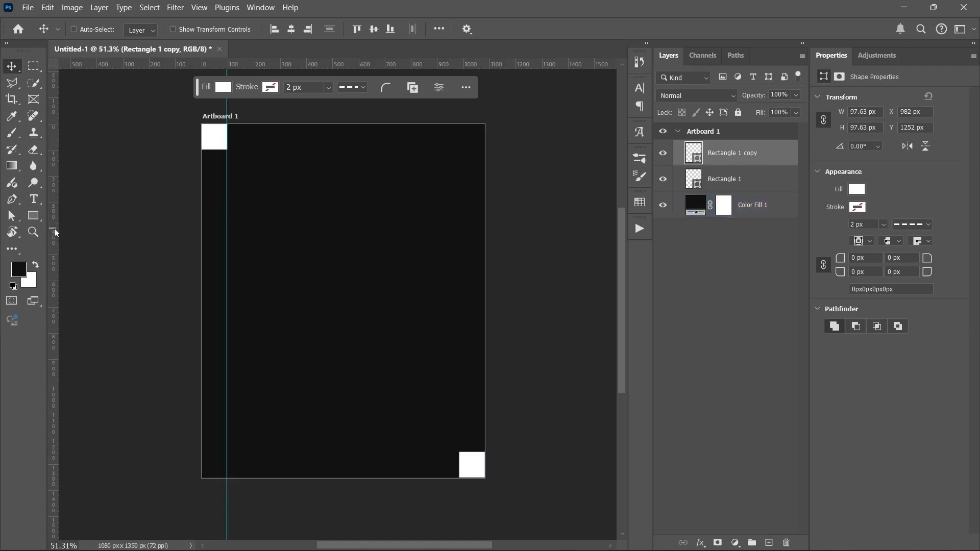
Add a vertical and a horizontal guide along the lower-right square's inner edges and a horizontal guide along the upper-left square's bottom edge
{"action": "left_click_drag", "start_coordinate": [53, 230], "coordinate": [459, 259]}
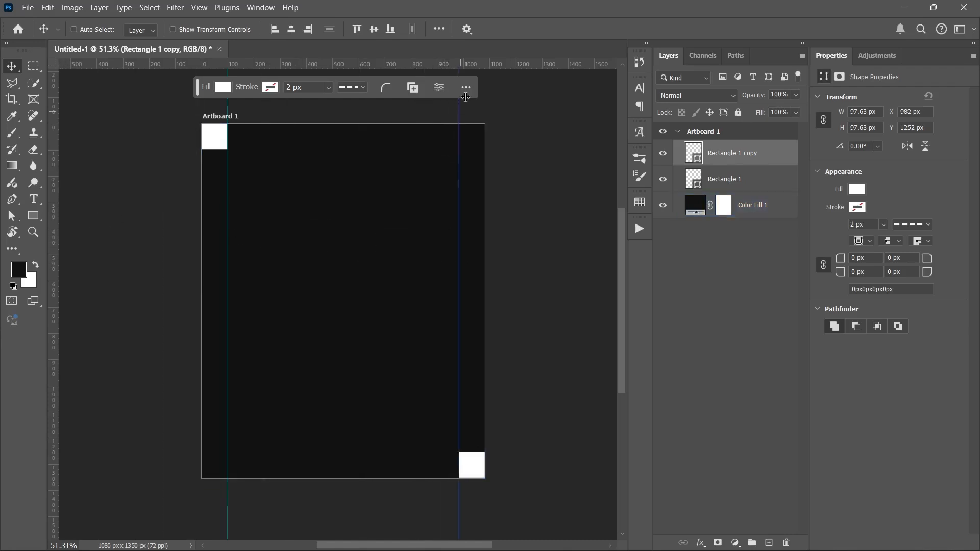
{"action": "left_click_drag", "start_coordinate": [476, 66], "coordinate": [505, 452]}
{"action": "left_click", "coordinate": [761, 179]}
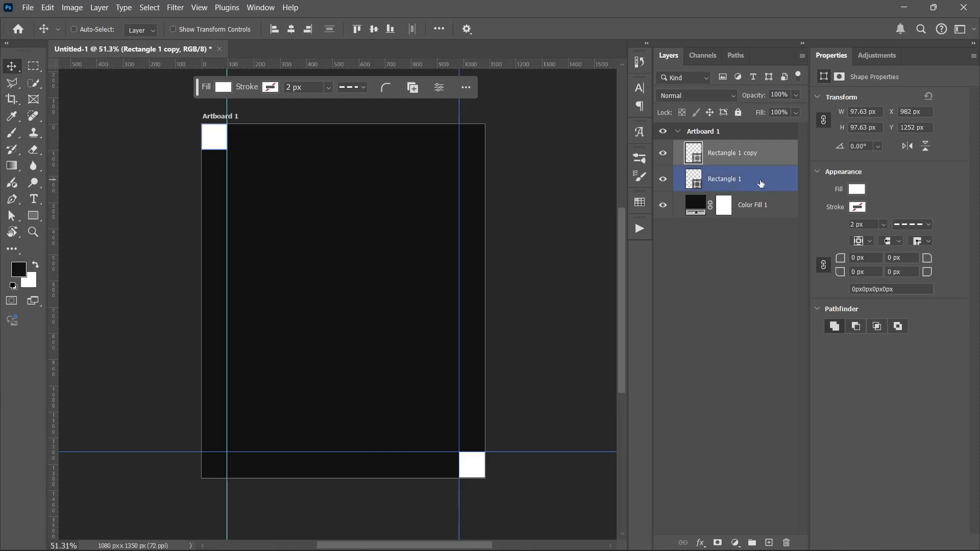
{"action": "left_click_drag", "start_coordinate": [461, 64], "coordinate": [461, 151]}
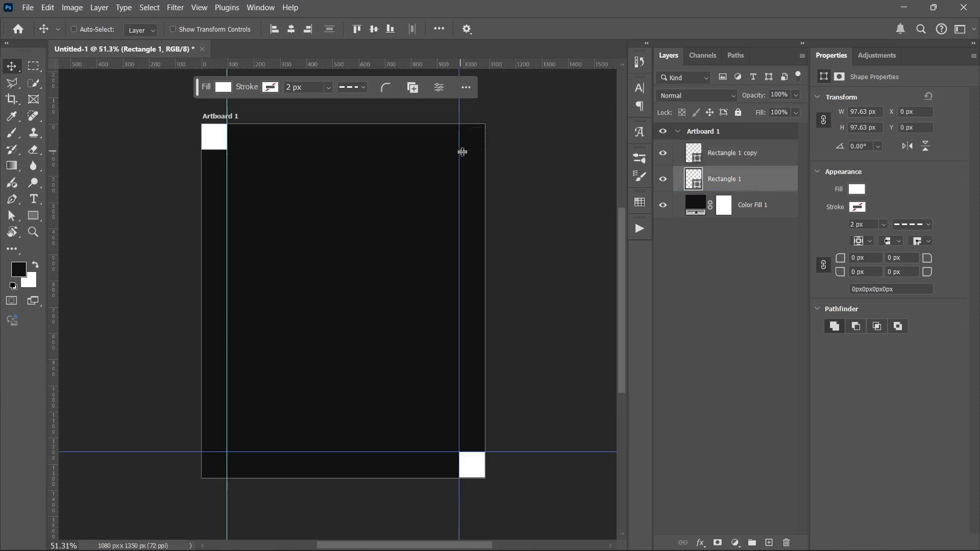
{"action": "left_click", "coordinate": [704, 298]}
Group the two white square layers, rename the group GUIDES, and deselect it
{"action": "left_click", "coordinate": [763, 182]}
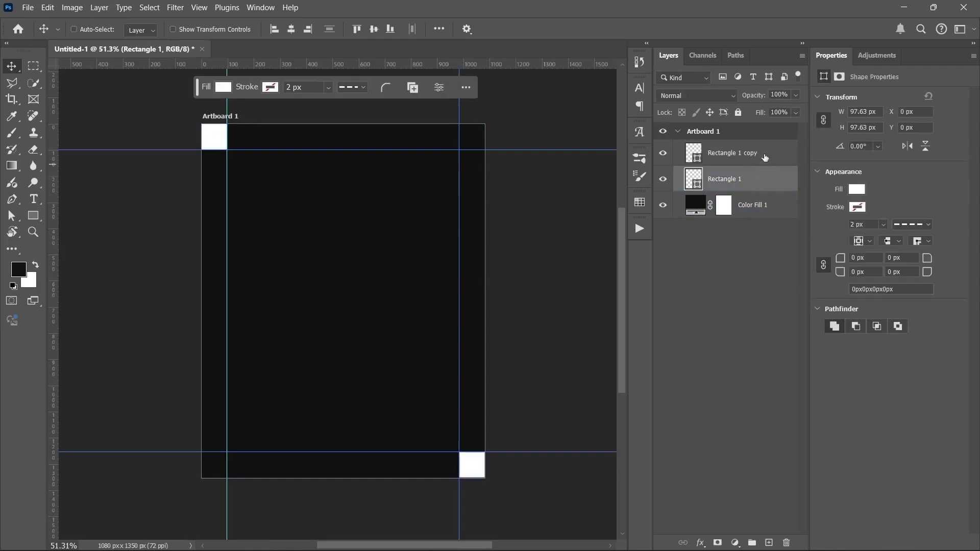
{"action": "left_click", "coordinate": [764, 154], "text": "ctrl"}
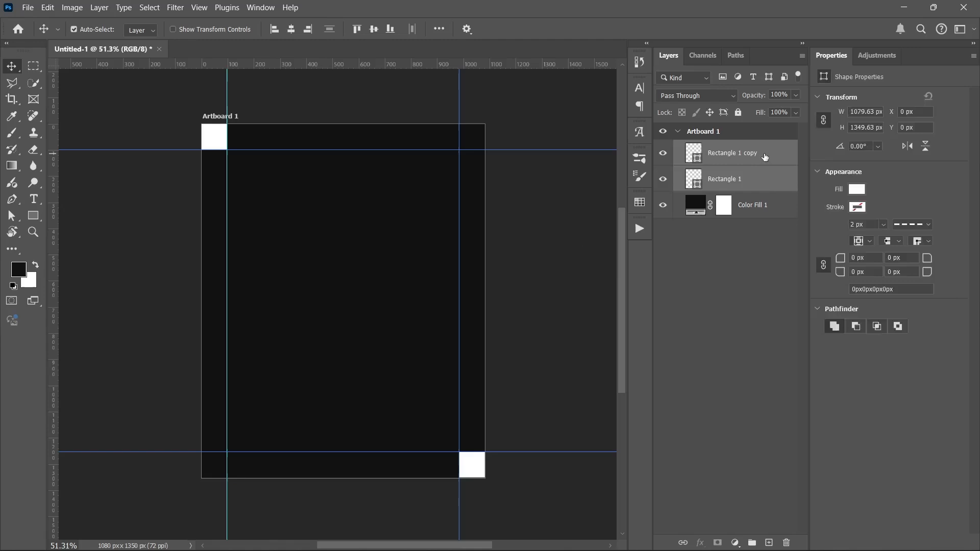
{"action": "key", "text": "ctrl+g"}
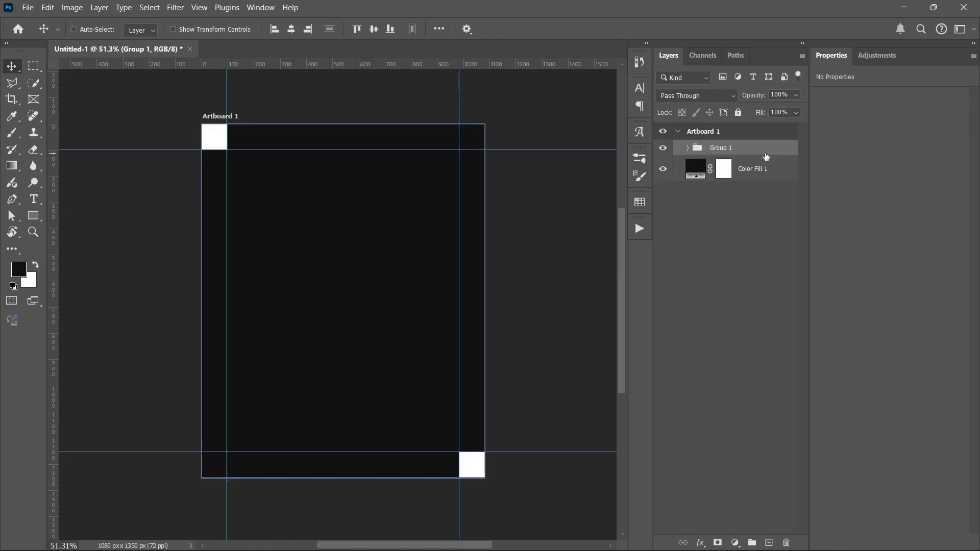
{"action": "double_click", "coordinate": [717, 148]}
{"action": "type", "text": "GUIDES"}
{"action": "key", "text": "Return"}
{"action": "left_click", "coordinate": [749, 353]}
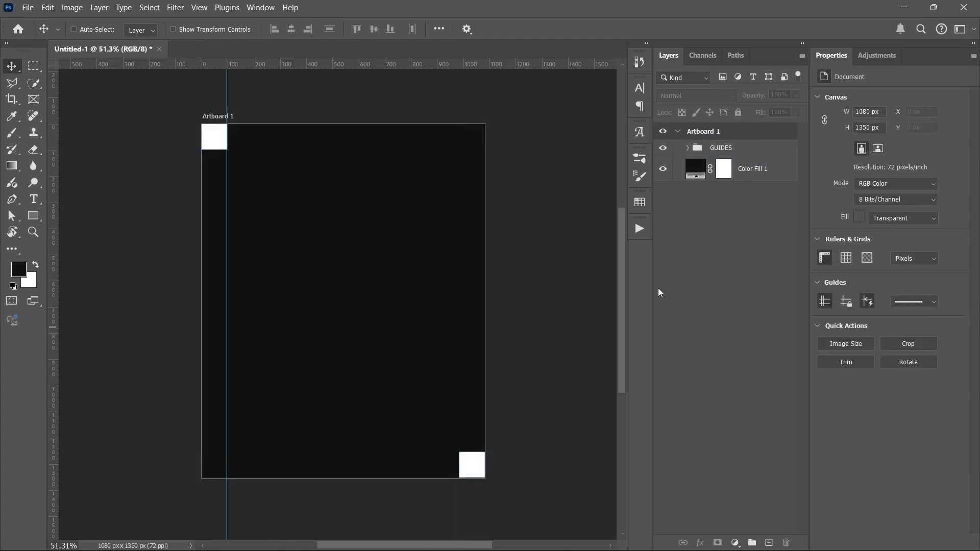
Select the Color Fill 1 layer and hide the GUIDES group
{"action": "left_click", "coordinate": [754, 150]}
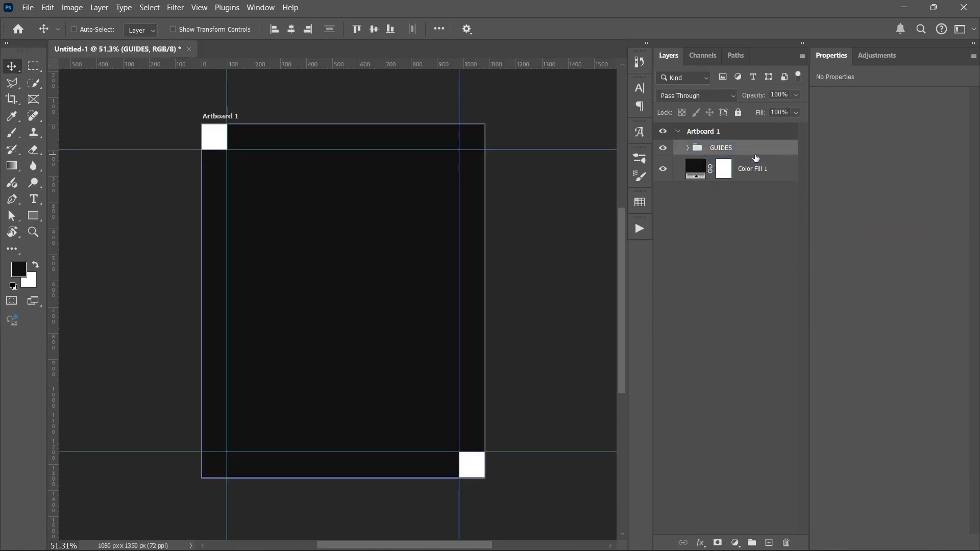
{"action": "left_click", "coordinate": [697, 179]}
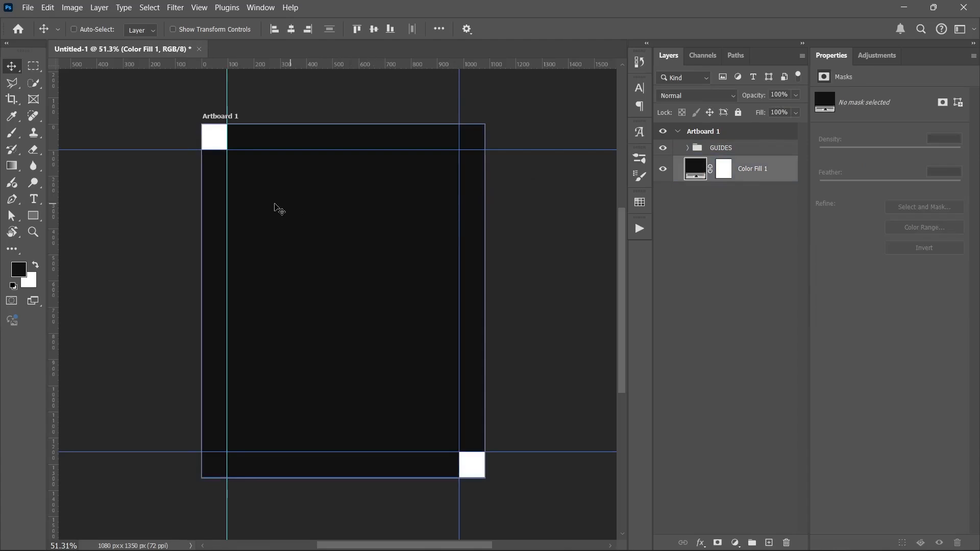
{"action": "left_click", "coordinate": [663, 148]}
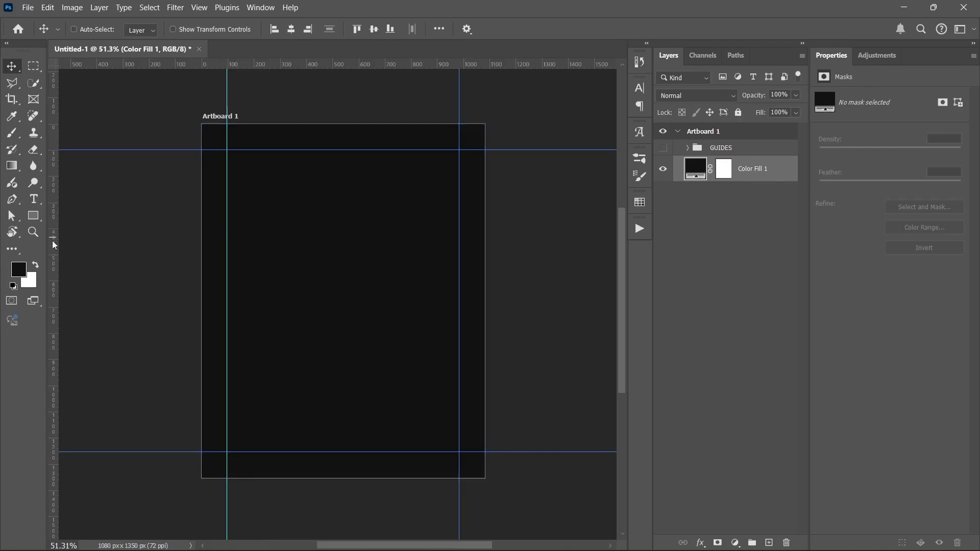
Add two vertical guides between the side margins and set the left one's position to 38%
{"action": "left_click_drag", "start_coordinate": [54, 245], "coordinate": [290, 243]}
{"action": "left_click_drag", "start_coordinate": [57, 248], "coordinate": [396, 254]}
{"action": "right_click", "coordinate": [290, 255]}
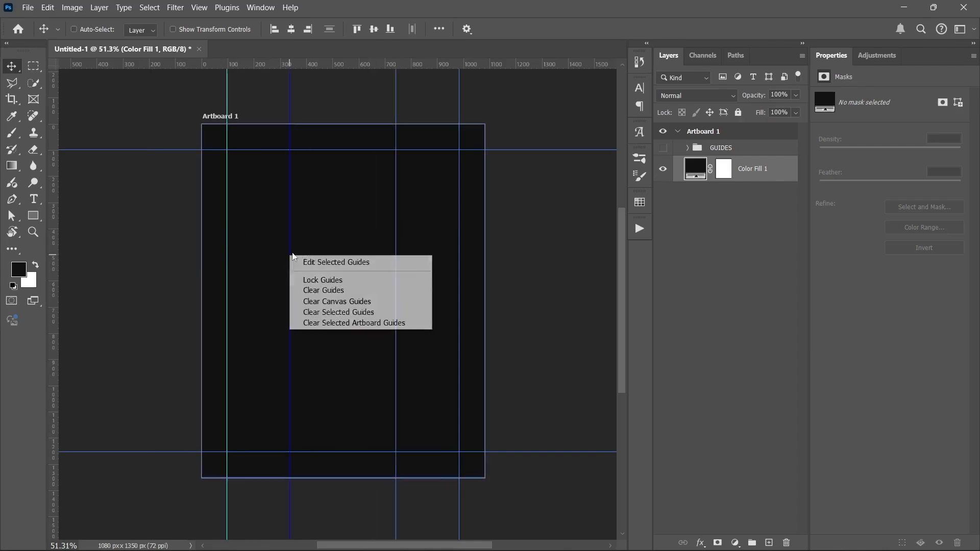
{"action": "left_click", "coordinate": [348, 261]}
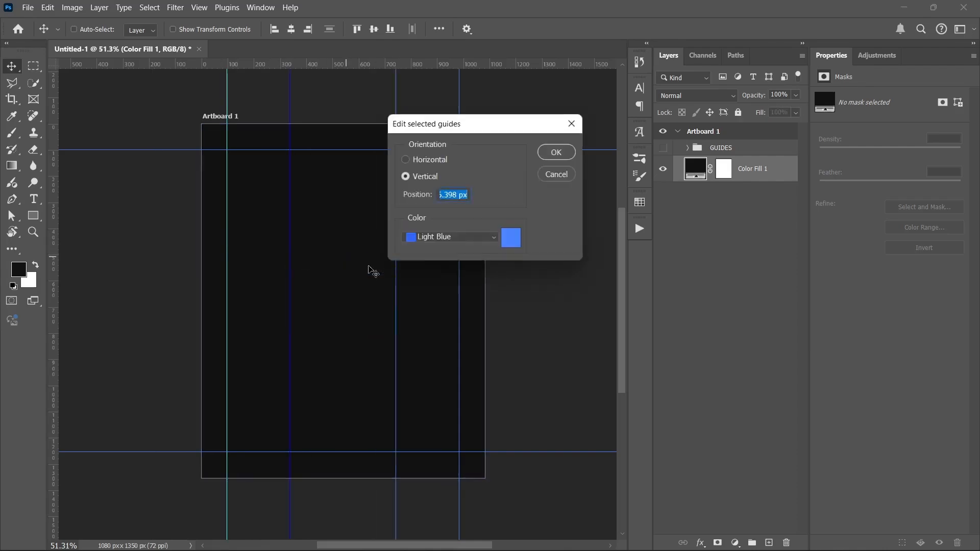
{"action": "right_click", "coordinate": [463, 195]}
{"action": "left_click", "coordinate": [485, 264]}
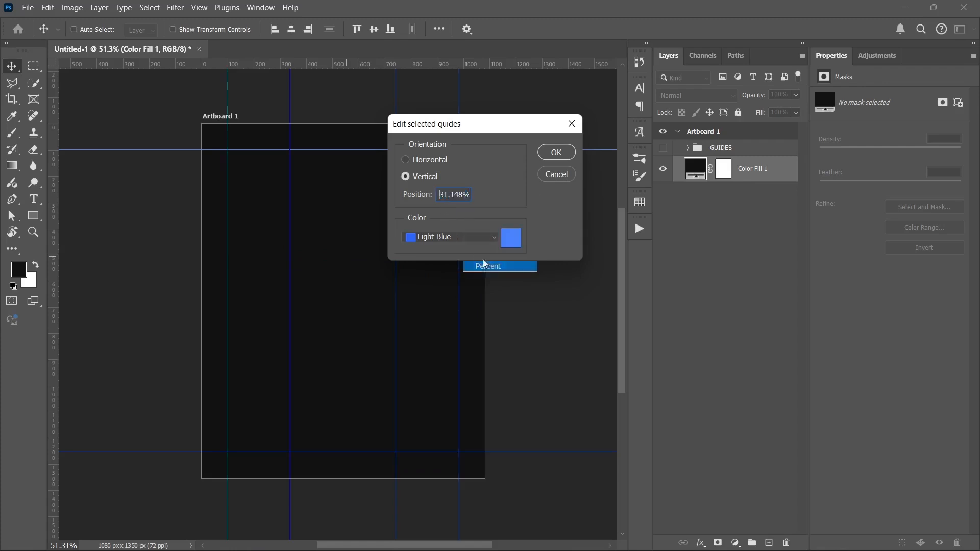
{"action": "double_click", "coordinate": [447, 201]}
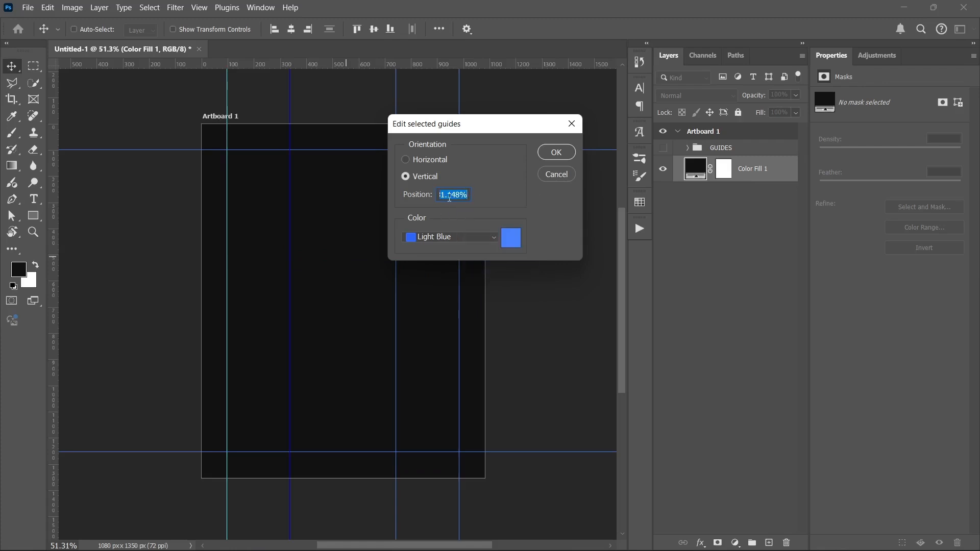
{"action": "type", "text": "38"}
{"action": "key", "text": "Return"}
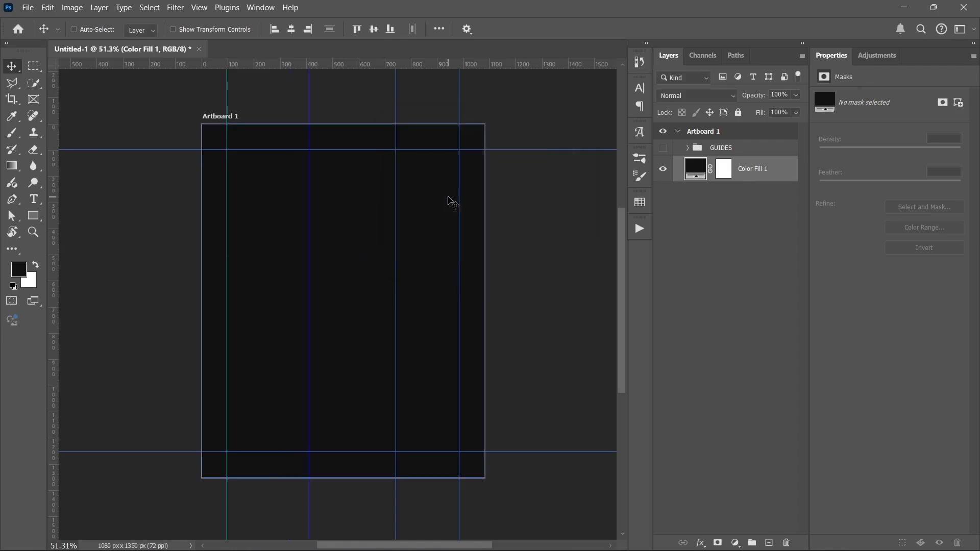
Set the position of the right one of the two new vertical guides to 77%
{"action": "left_click", "coordinate": [397, 238]}
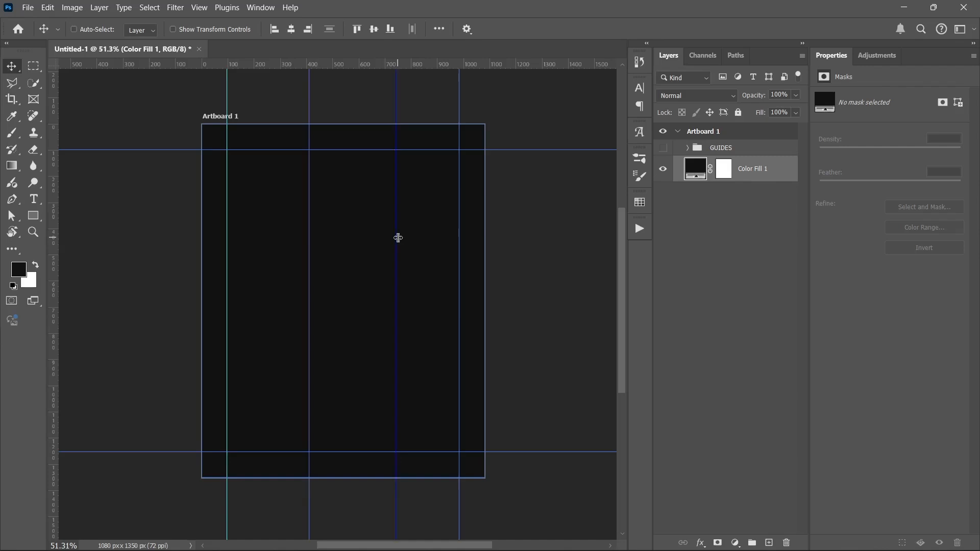
{"action": "right_click", "coordinate": [396, 238]}
{"action": "left_click", "coordinate": [425, 245]}
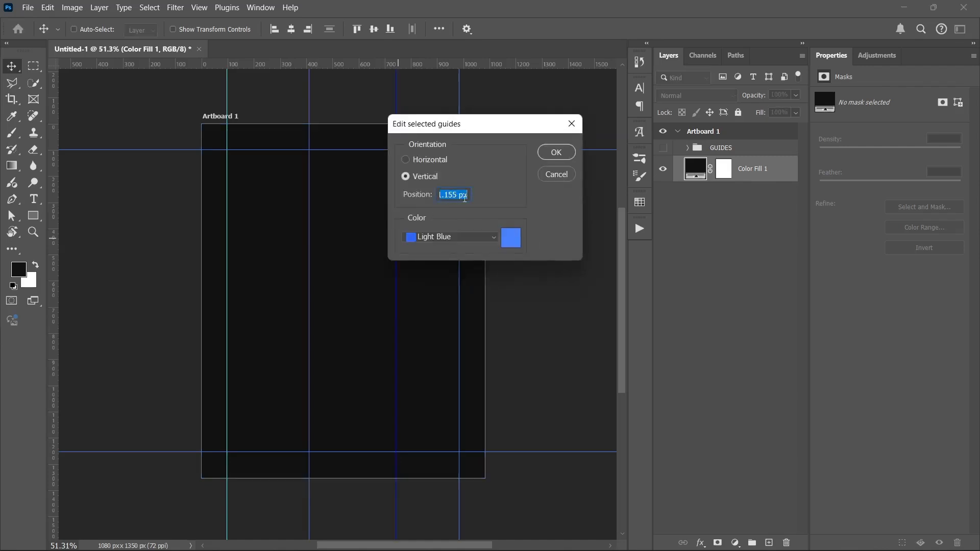
{"action": "right_click", "coordinate": [464, 198]}
{"action": "left_click", "coordinate": [485, 268]}
{"action": "type", "text": "77"}
{"action": "key", "text": "Return"}
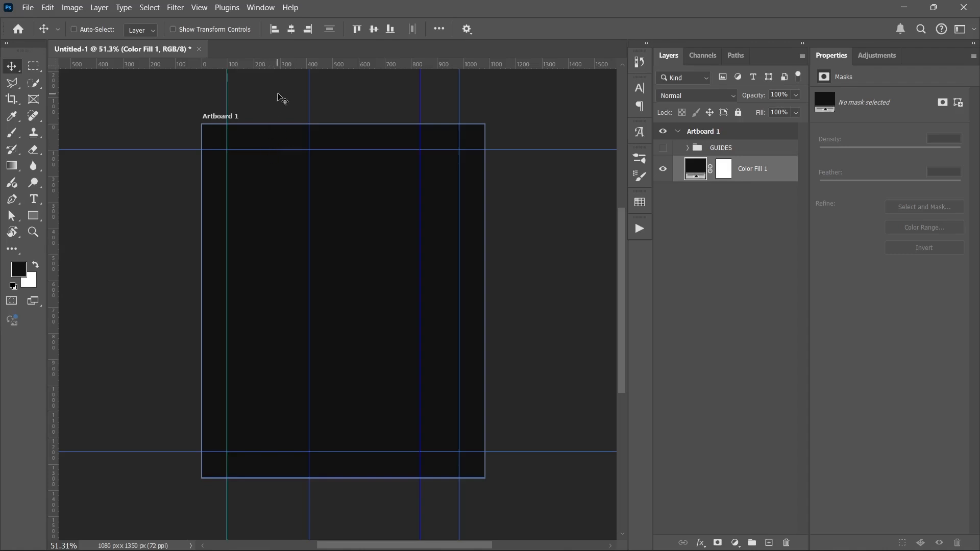
Add a horizontal guide in the upper part of the artboard and set its position to 17%
{"action": "left_click_drag", "start_coordinate": [273, 66], "coordinate": [331, 215]}
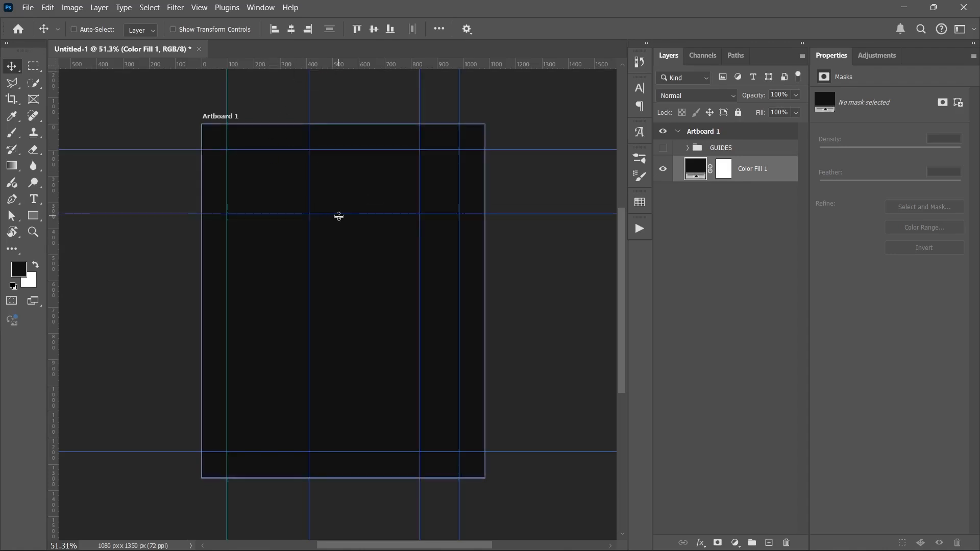
{"action": "left_click", "coordinate": [337, 215]}
{"action": "right_click", "coordinate": [339, 214]}
{"action": "left_click", "coordinate": [384, 222]}
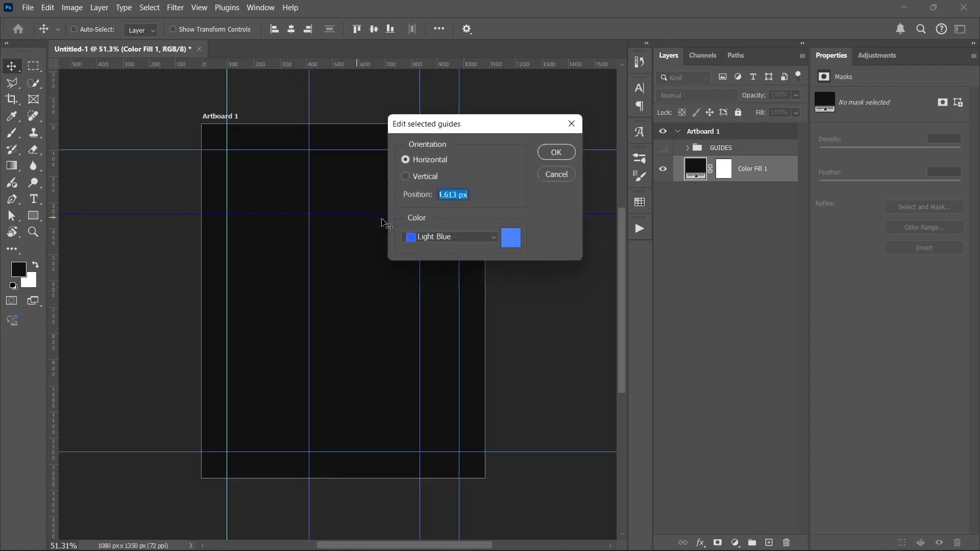
{"action": "right_click", "coordinate": [459, 196]}
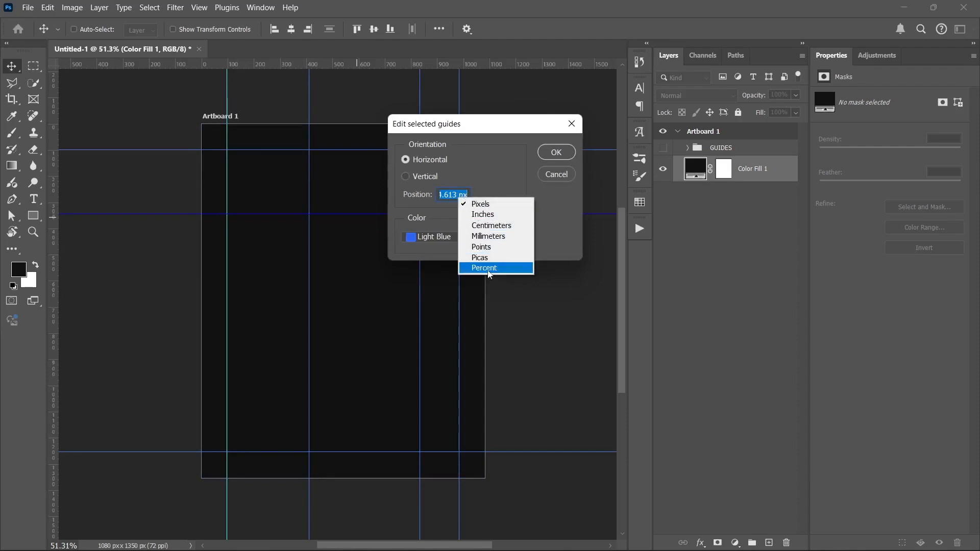
{"action": "left_click", "coordinate": [485, 268]}
{"action": "double_click", "coordinate": [449, 196]}
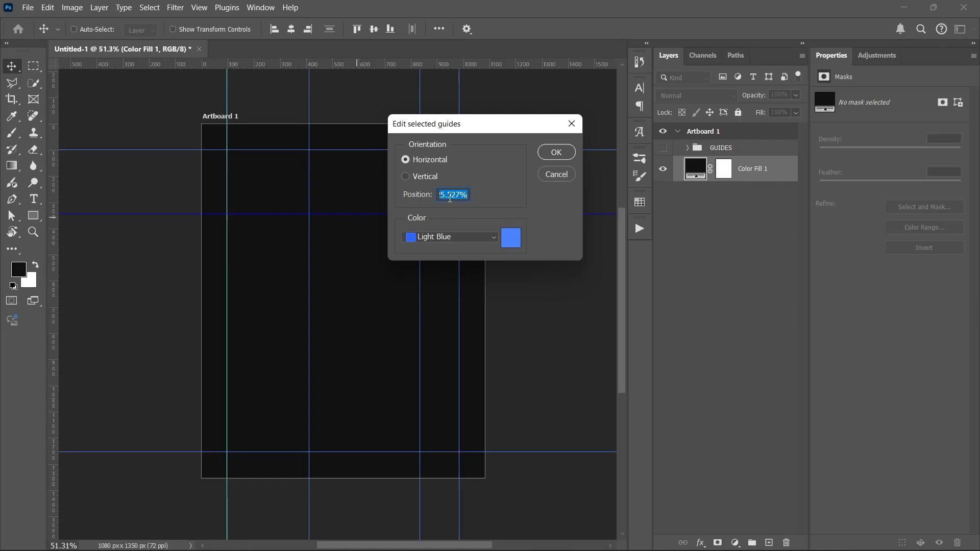
{"action": "type", "text": "17"}
{"action": "key", "text": "Return"}
Add another horizontal guide near the middle of the artboard and set its position to 44%
{"action": "left_click_drag", "start_coordinate": [374, 64], "coordinate": [363, 293]}
{"action": "right_click", "coordinate": [362, 294]}
{"action": "left_click", "coordinate": [416, 303]}
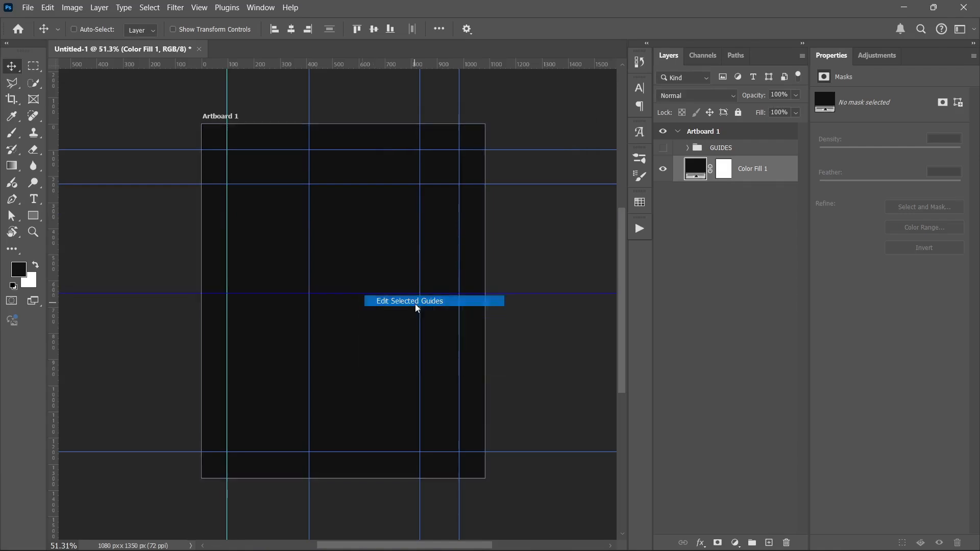
{"action": "right_click", "coordinate": [464, 195]}
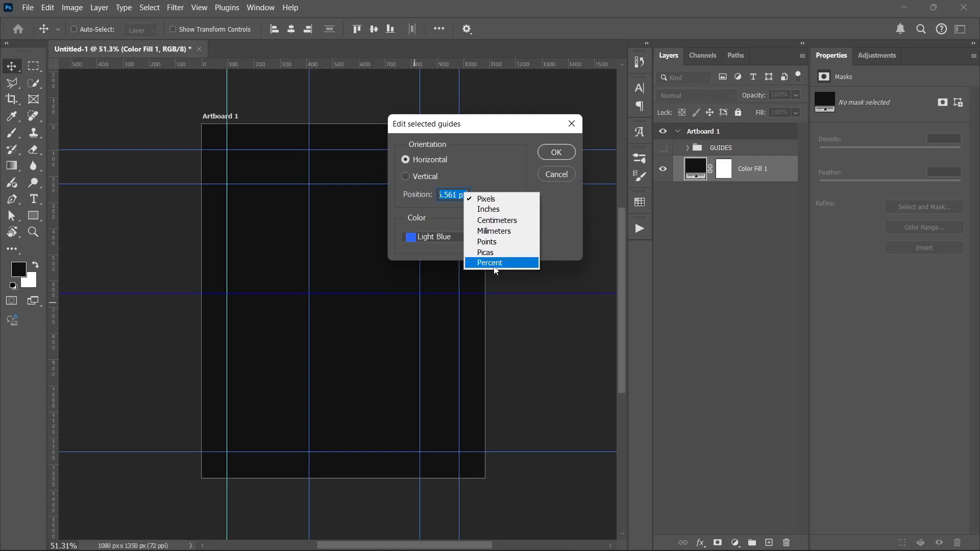
{"action": "left_click", "coordinate": [495, 267]}
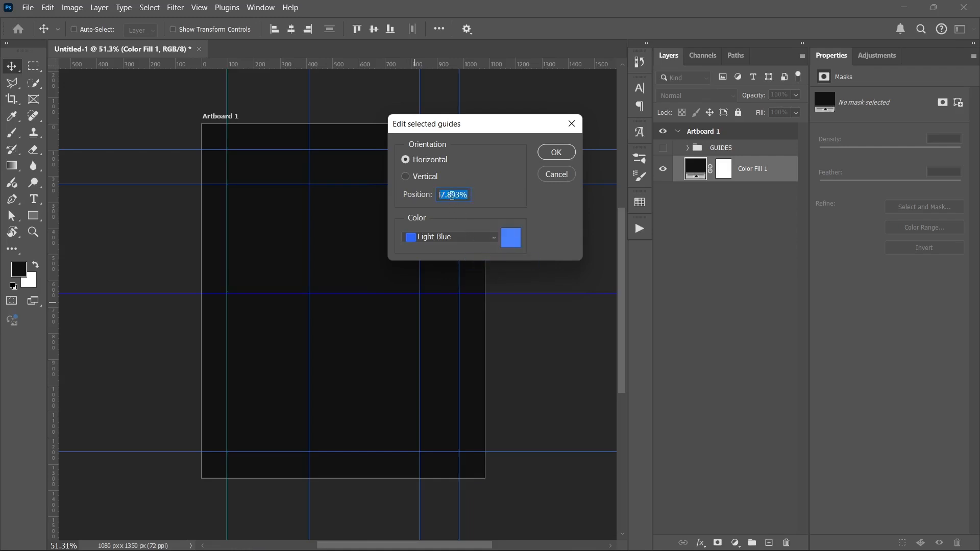
{"action": "type", "text": "AA"}
{"action": "key", "text": "Return"}
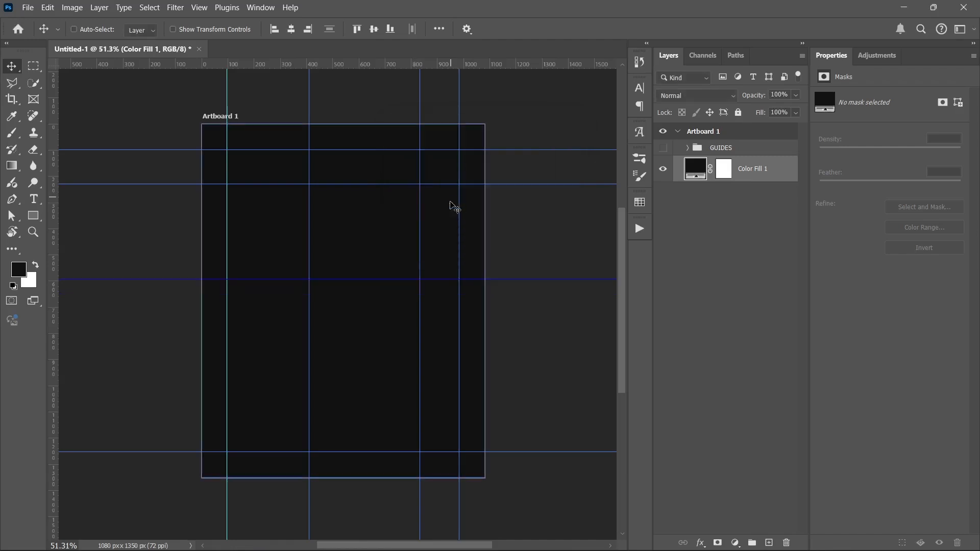
Draw a white rectangle about 497 px wide in the lower-left part of the artboard, directly above the Color Fill 1 layer
{"action": "left_click", "coordinate": [741, 250]}
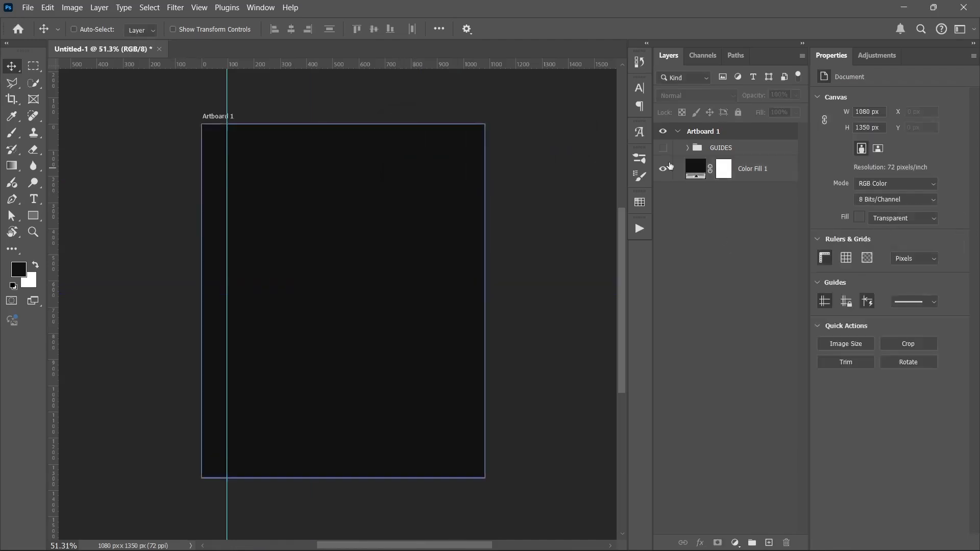
{"action": "left_click", "coordinate": [727, 149]}
{"action": "left_click", "coordinate": [746, 170]}
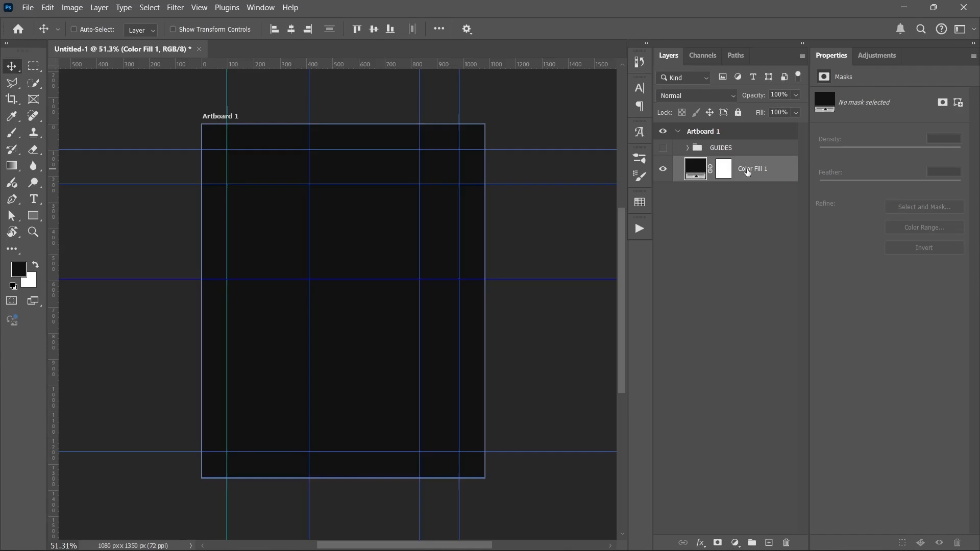
{"action": "left_click", "coordinate": [33, 215]}
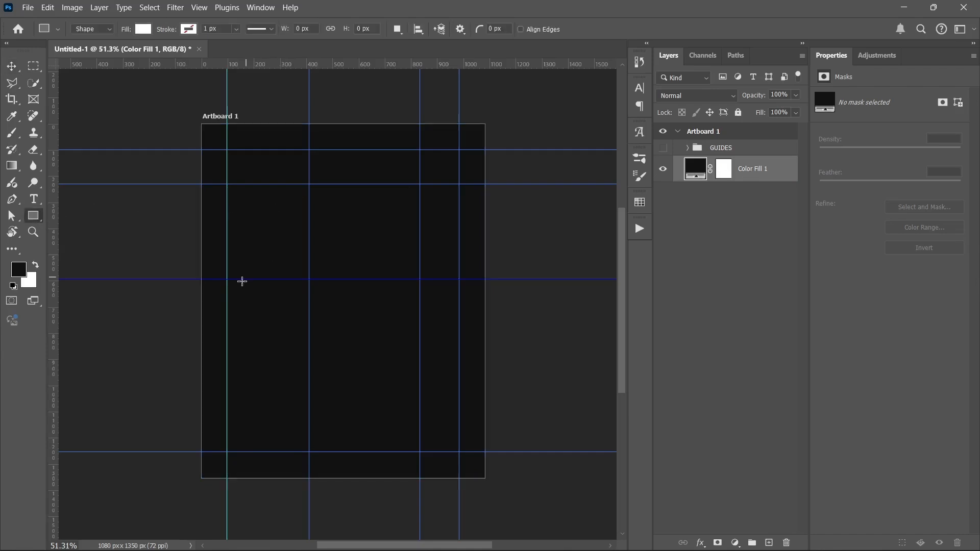
{"action": "left_click_drag", "start_coordinate": [242, 294], "coordinate": [372, 395]}
Stretch the rectangle to 735 × 658 px, reaching the left and bottom margin guides, the 44% horizontal guide and the 77% vertical guide
{"action": "left_click_drag", "start_coordinate": [308, 393], "coordinate": [307, 451]}
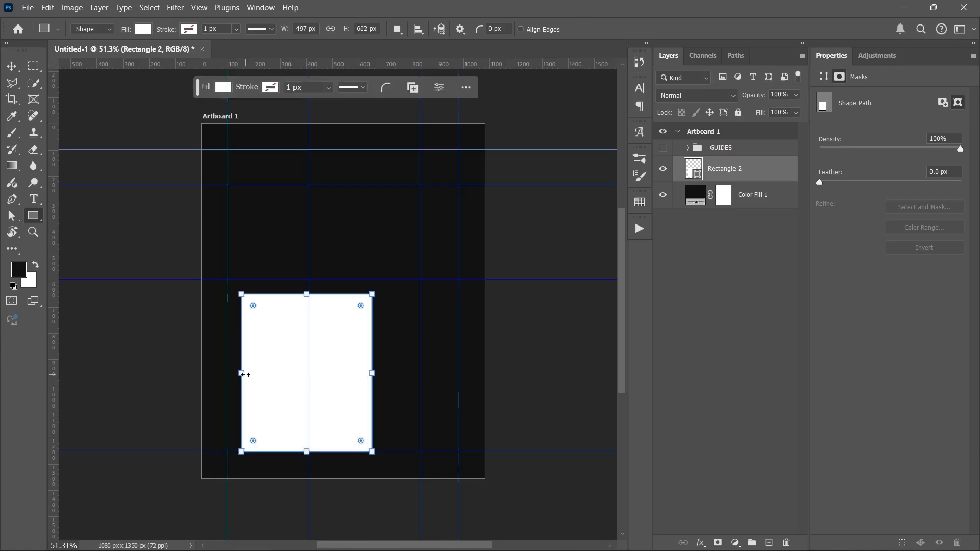
{"action": "left_click_drag", "start_coordinate": [241, 374], "coordinate": [227, 373]}
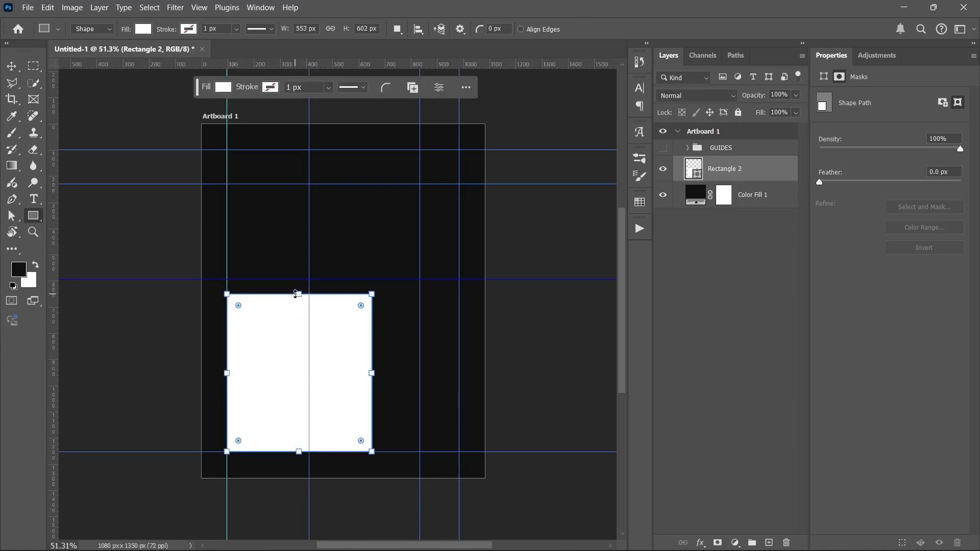
{"action": "left_click_drag", "start_coordinate": [298, 294], "coordinate": [301, 279]}
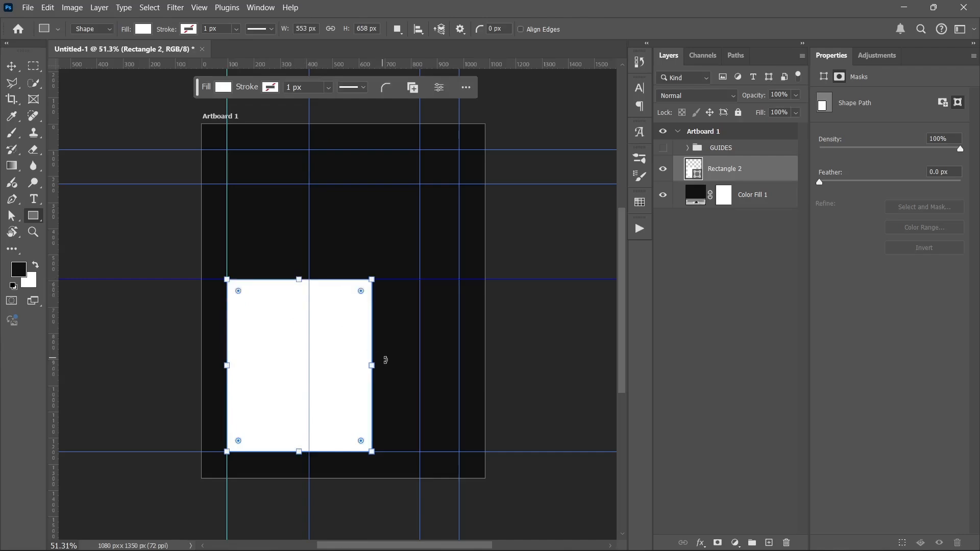
{"action": "left_click_drag", "start_coordinate": [373, 366], "coordinate": [419, 363]}
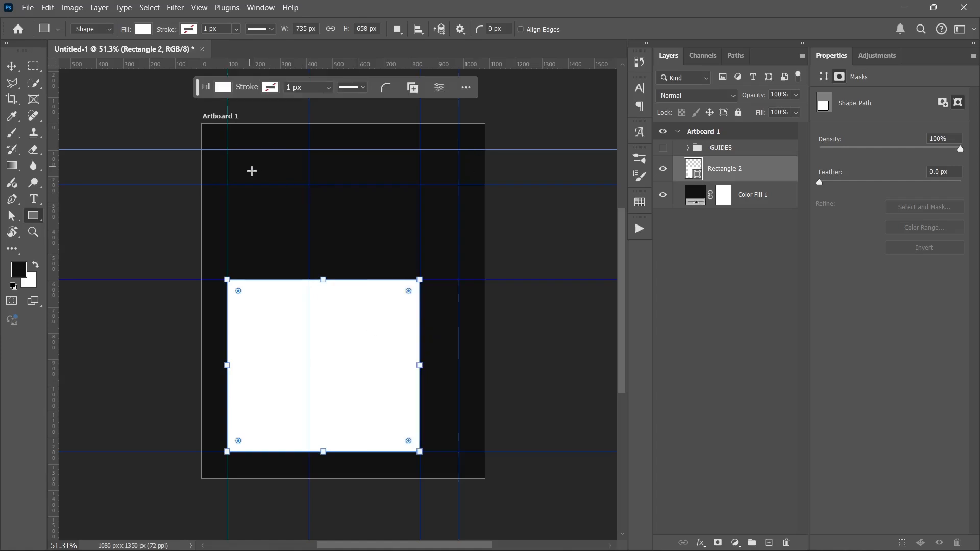
Draw a rectangle at the artboard's top, fitted to the left and top margin guides, the 17% horizontal guide and the 77% vertical guide
{"action": "left_click_drag", "start_coordinate": [249, 167], "coordinate": [356, 216]}
{"action": "left_click_drag", "start_coordinate": [248, 193], "coordinate": [226, 192]}
{"action": "left_click_drag", "start_coordinate": [293, 167], "coordinate": [292, 149]}
{"action": "left_click_drag", "start_coordinate": [358, 186], "coordinate": [411, 190]}
Draw a third rectangle between the 17% and 44% horizontal guides and stretch it to 422 × 315 px, ending at the 77% vertical guide
{"action": "left_click_drag", "start_coordinate": [324, 216], "coordinate": [420, 233]}
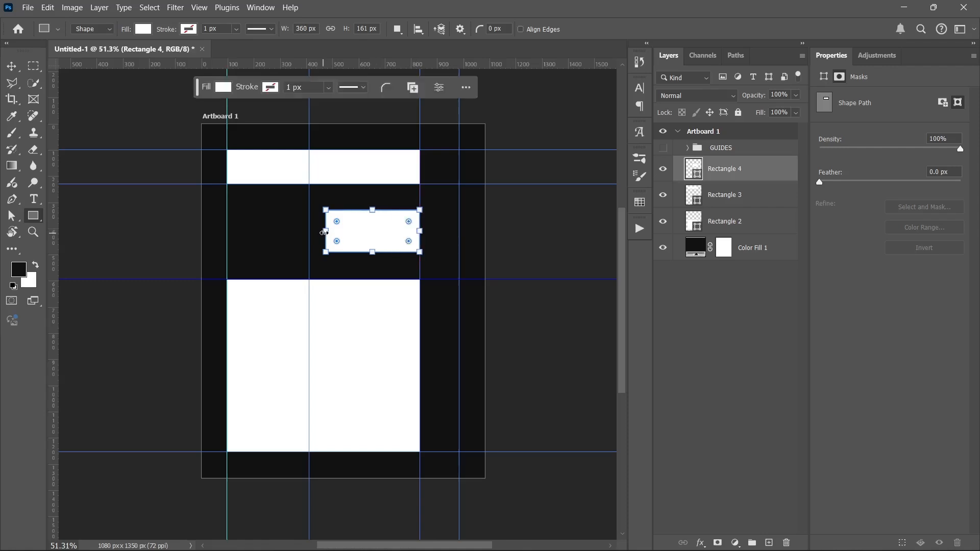
{"action": "left_click_drag", "start_coordinate": [325, 230], "coordinate": [308, 231]}
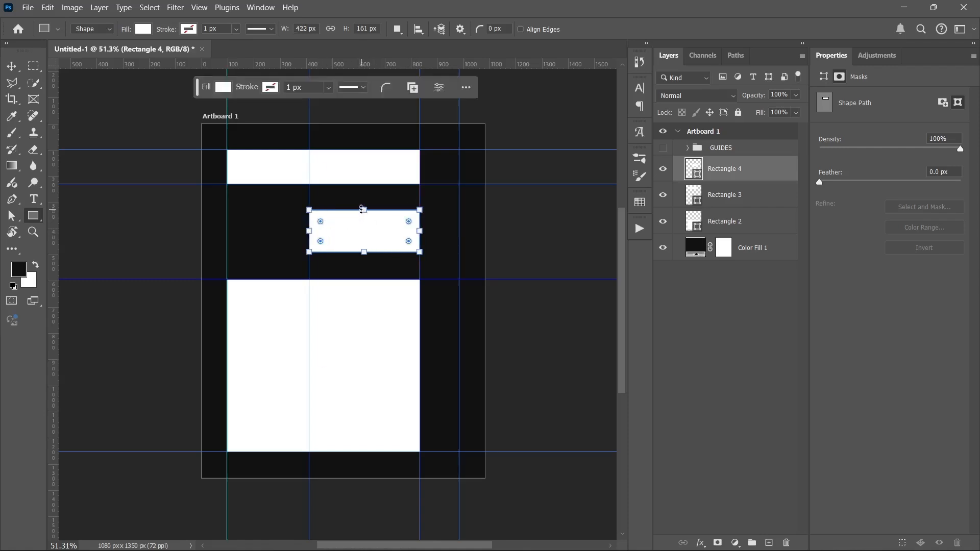
{"action": "left_click_drag", "start_coordinate": [363, 210], "coordinate": [361, 190]}
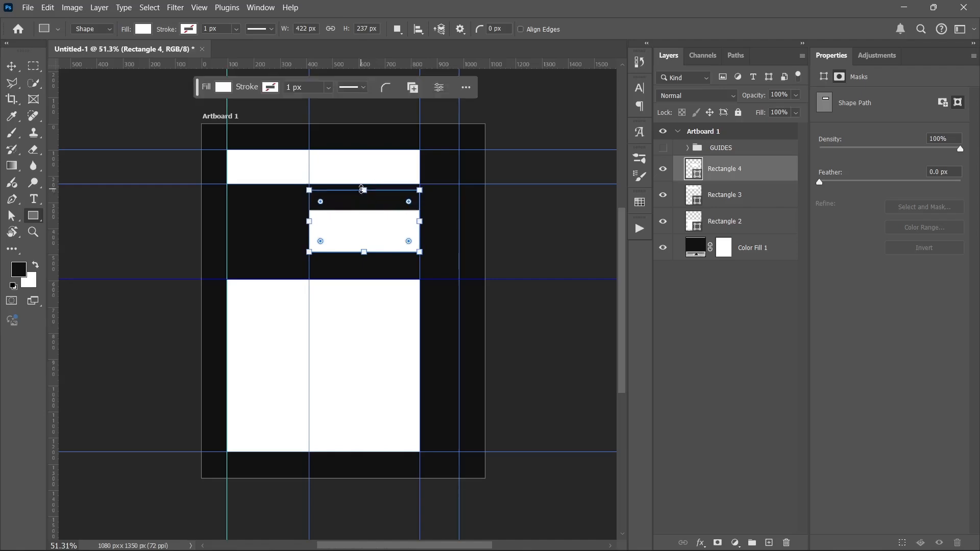
{"action": "left_click_drag", "start_coordinate": [364, 251], "coordinate": [364, 272]}
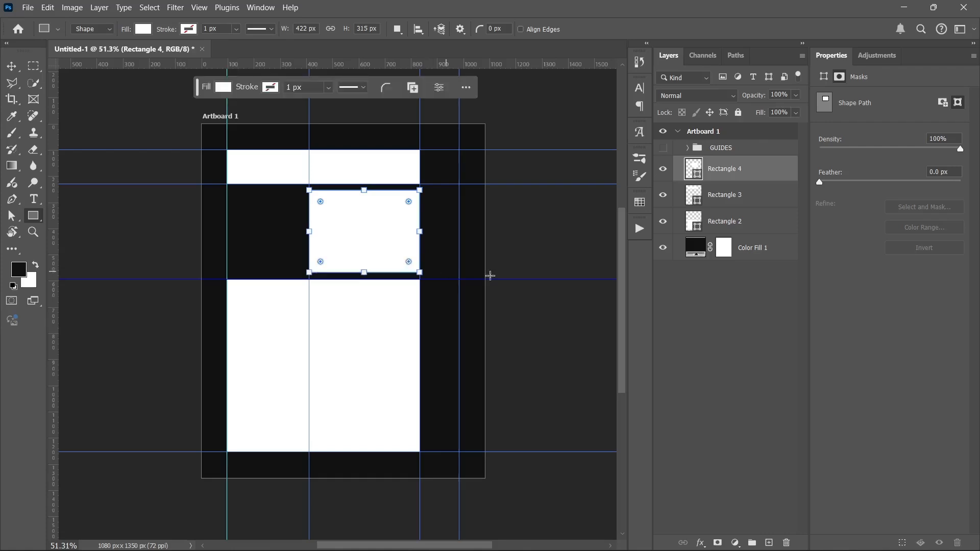
Select Rectangle 4, Rectangle 3 and Rectangle 2 and distribute them vertically with even spacing
{"action": "left_click", "coordinate": [702, 327]}
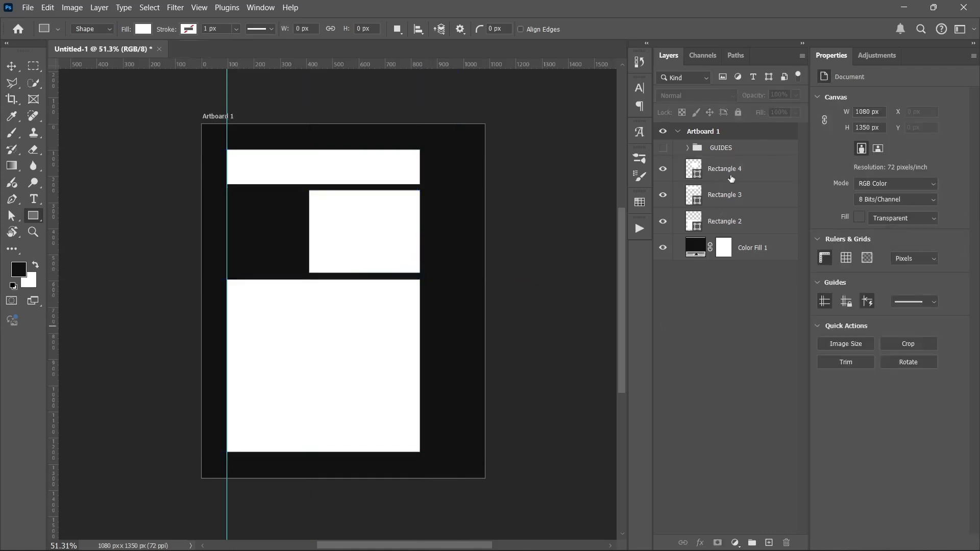
{"action": "left_click", "coordinate": [766, 170]}
{"action": "left_click", "coordinate": [755, 221], "text": "shift"}
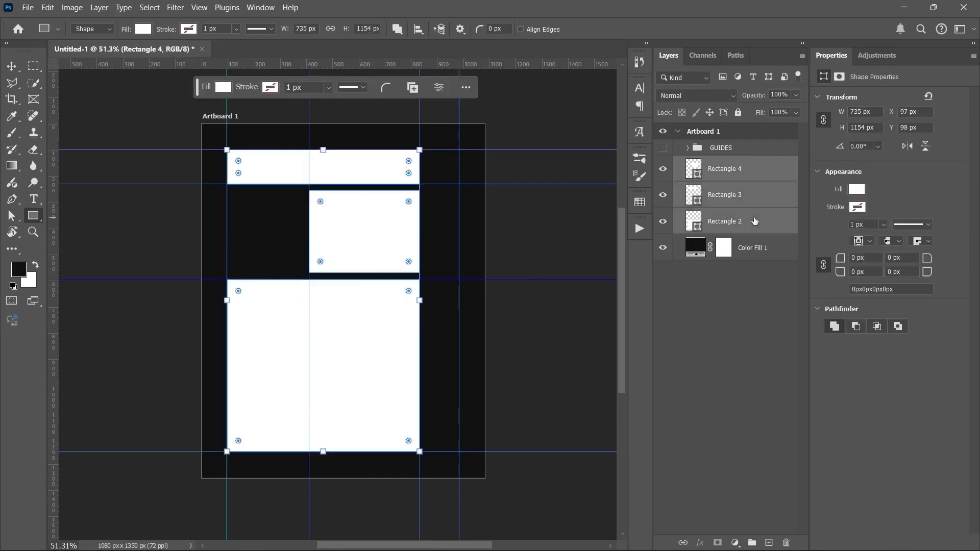
{"action": "key", "text": "v"}
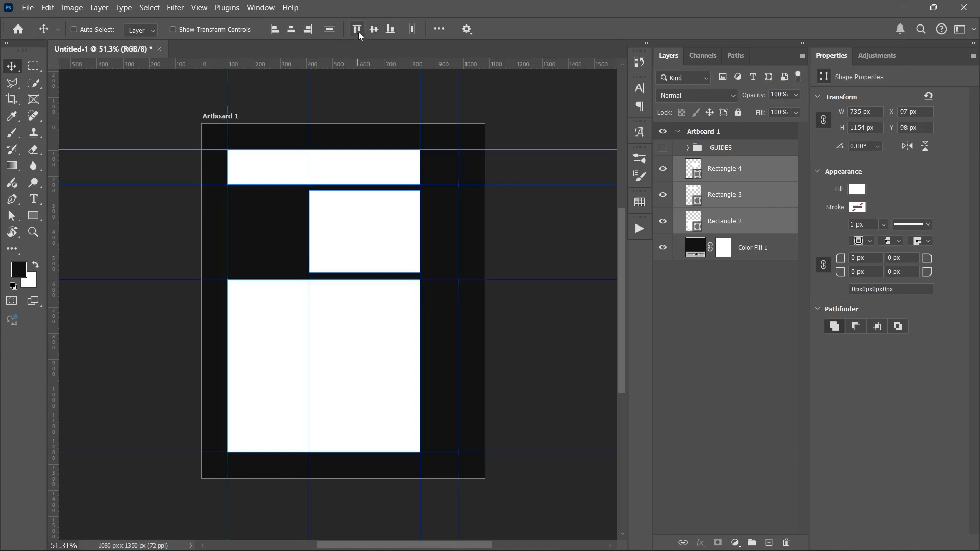
{"action": "left_click", "coordinate": [332, 29]}
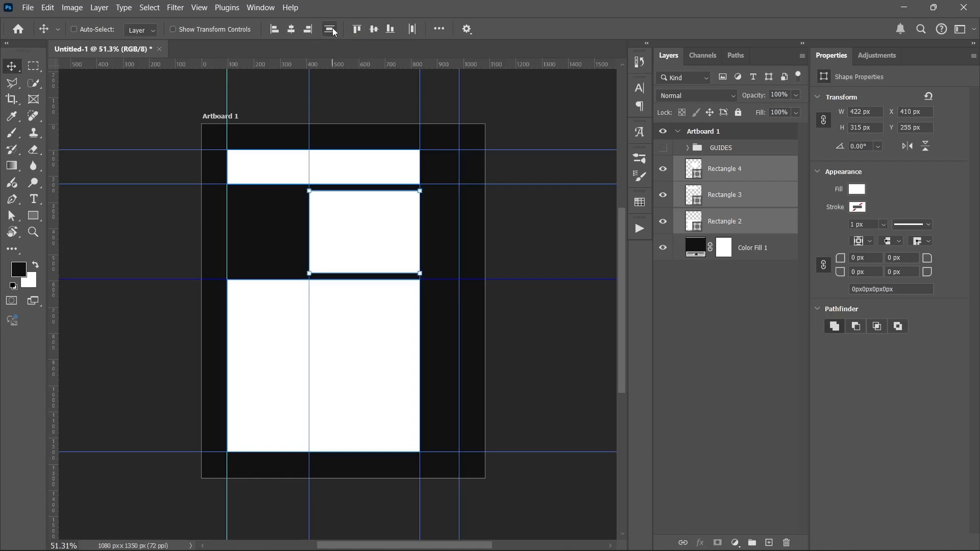
{"action": "left_click", "coordinate": [727, 305]}
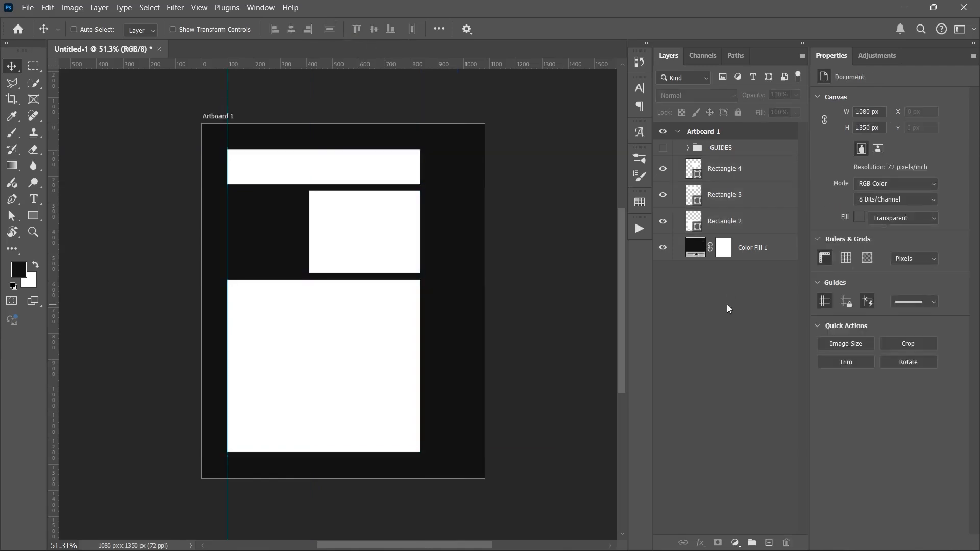
Add a white 2 px inside stroke effect to Rectangle 4 with Dissolve blending and 95% opacity
{"action": "key", "text": "h"}
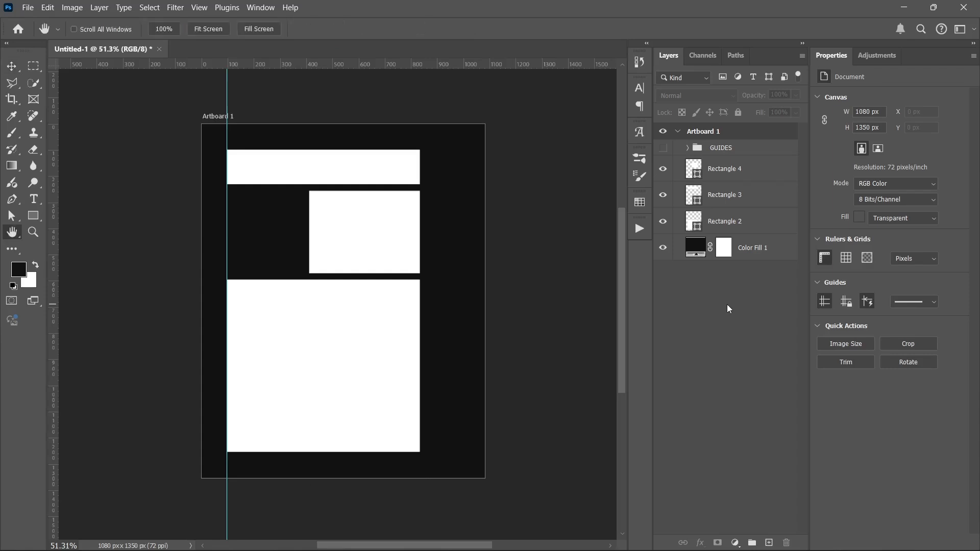
{"action": "left_click", "coordinate": [762, 173]}
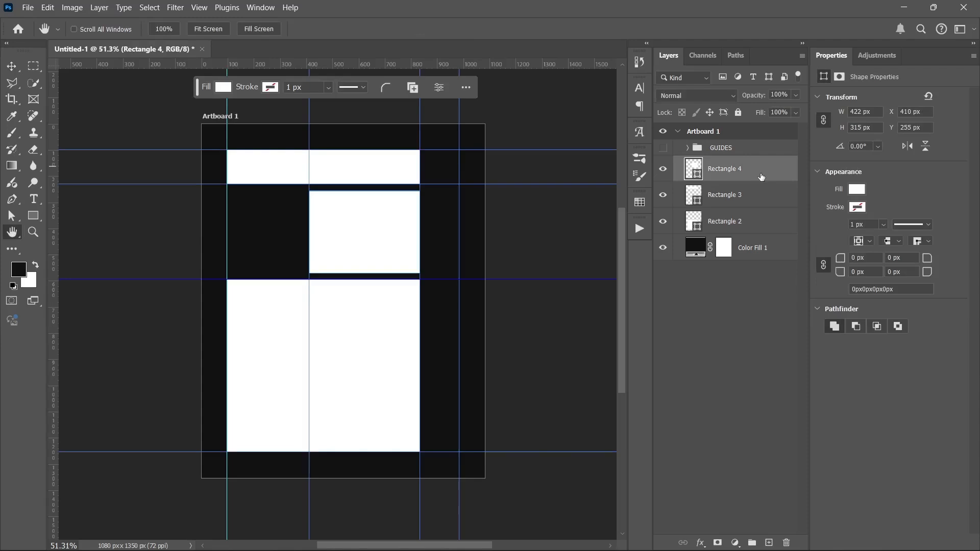
{"action": "double_click", "coordinate": [763, 176]}
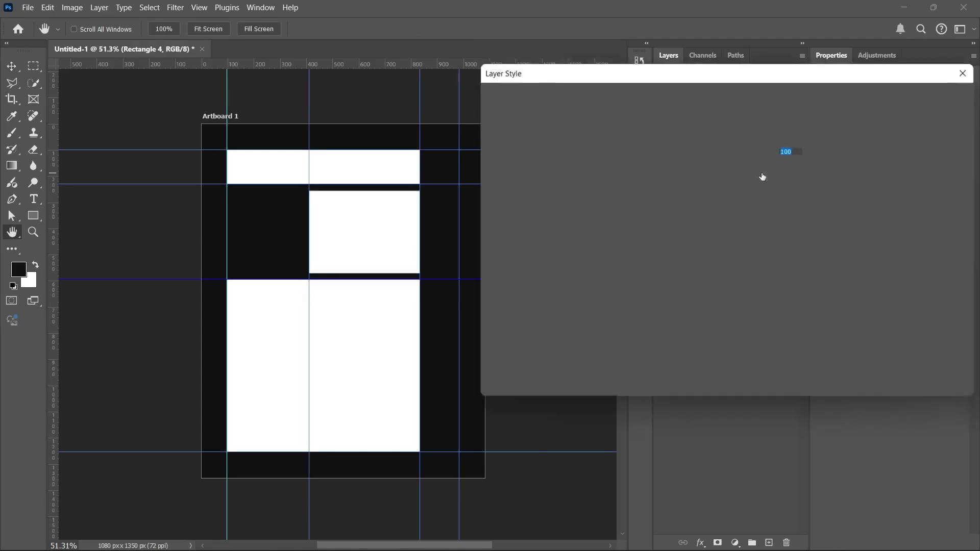
{"action": "left_click", "coordinate": [524, 203]}
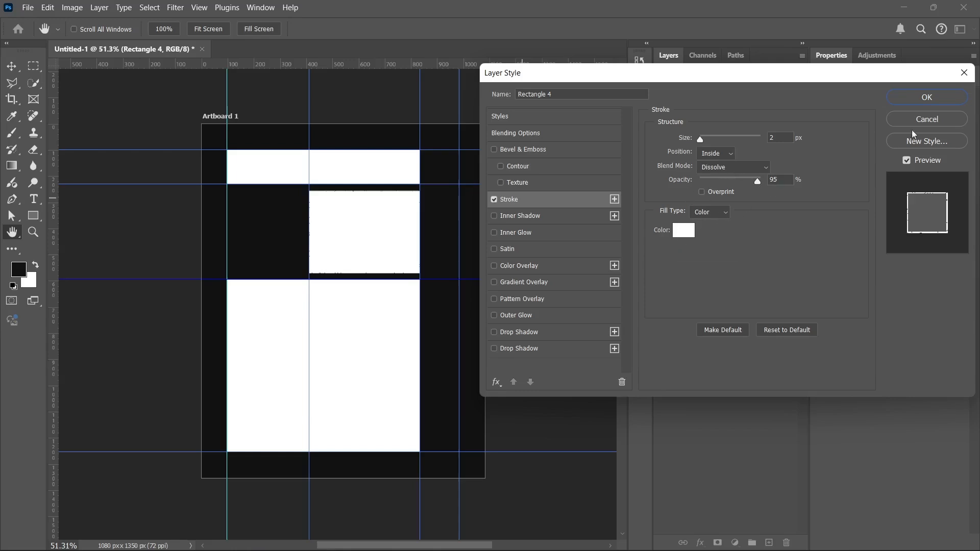
{"action": "left_click", "coordinate": [926, 99]}
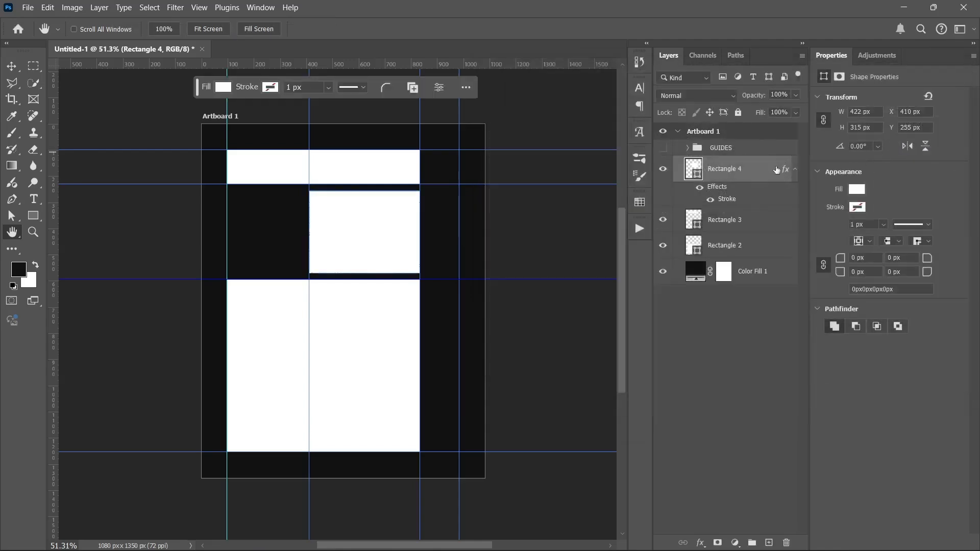
Copy Rectangle 4's stroke effect to Rectangle 2 and Rectangle 3, and collapse the effect lists
{"action": "left_click", "coordinate": [795, 169]}
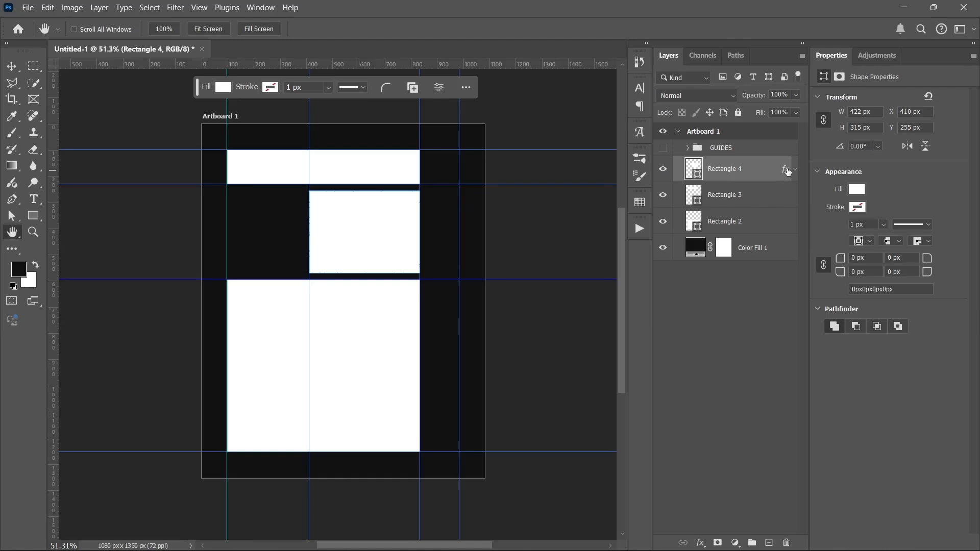
{"action": "left_click_drag", "start_coordinate": [787, 171], "coordinate": [789, 252]}
{"action": "left_click", "coordinate": [794, 246]}
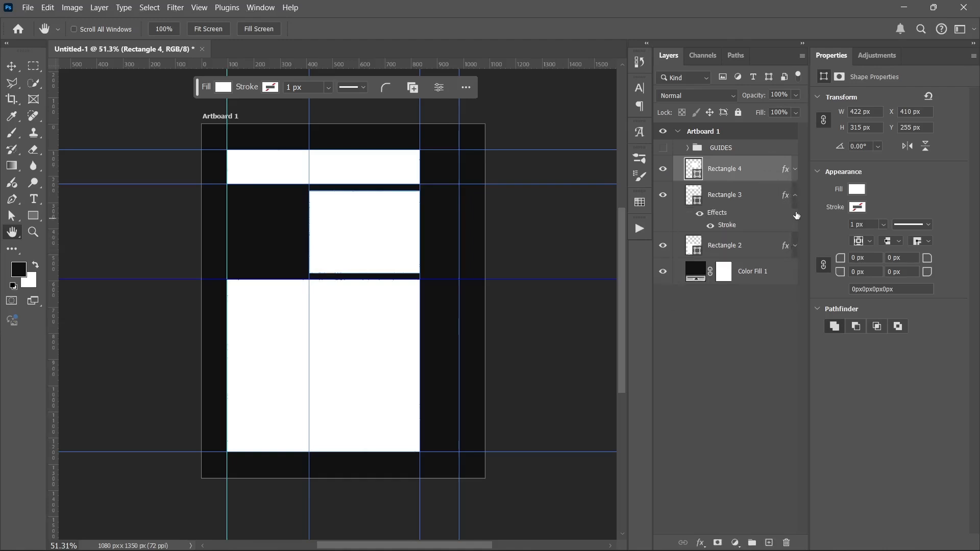
{"action": "left_click", "coordinate": [795, 195]}
{"action": "left_click", "coordinate": [747, 324]}
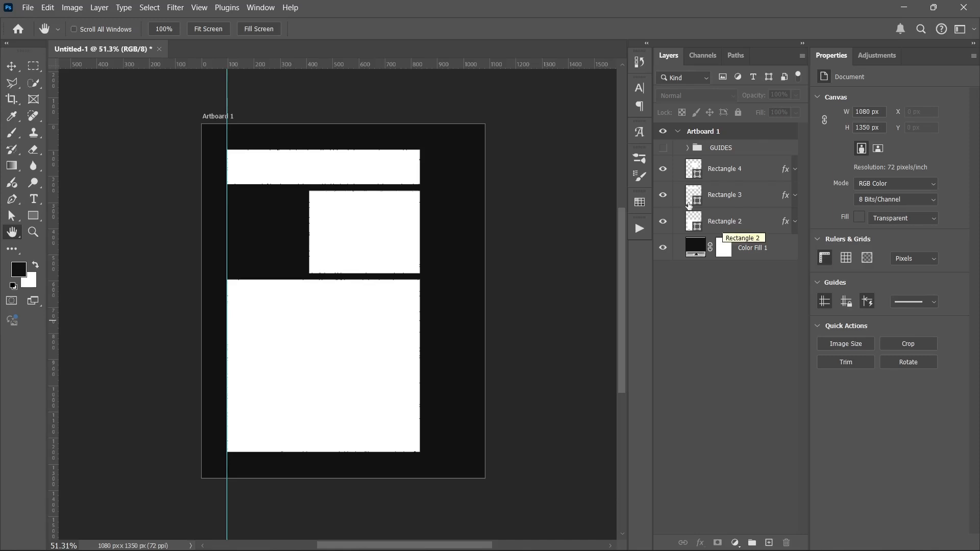
Place the Lágbájá Text image from the Lagbaja Assets folder in the dark gap beside Rectangle 4, at X 100 px and Y 255 px
{"action": "left_click", "coordinate": [426, 546]}
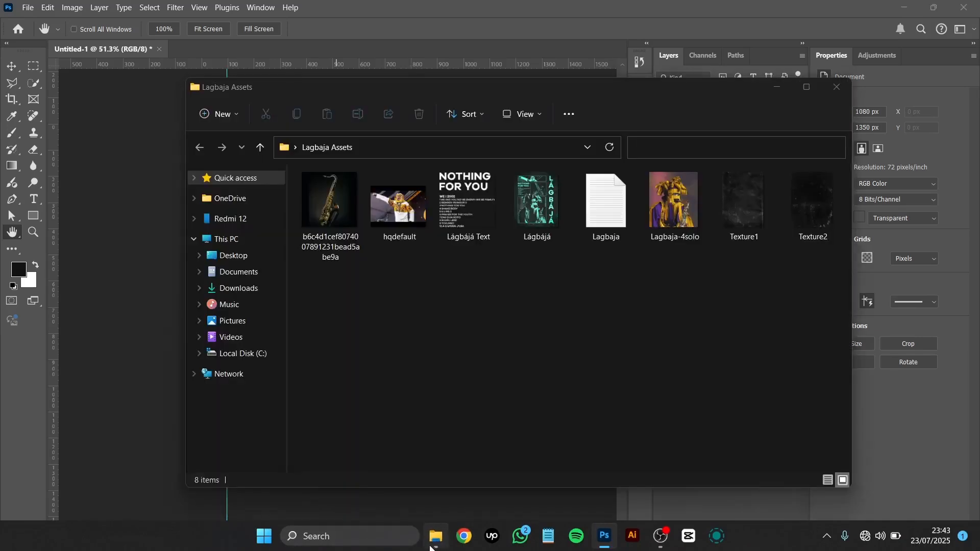
{"action": "double_click", "coordinate": [457, 221]}
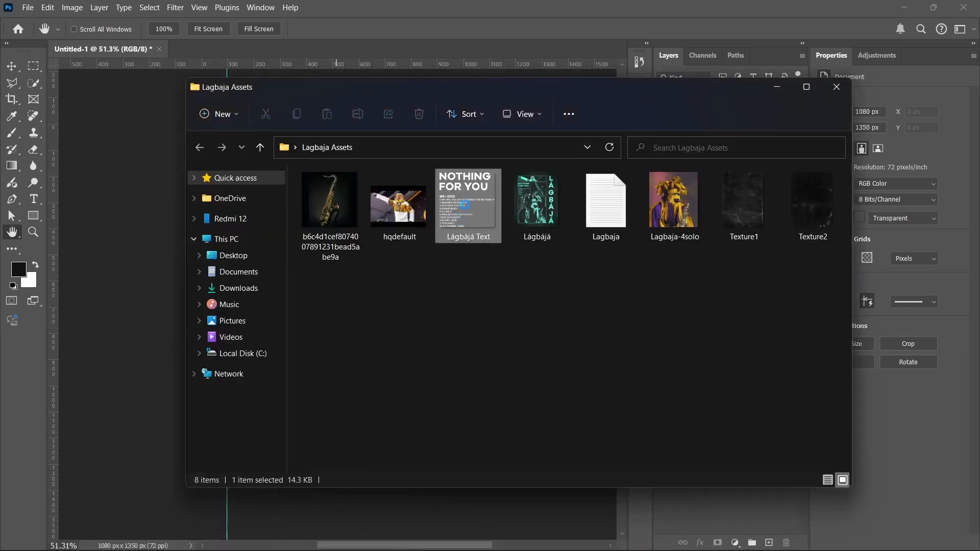
{"action": "left_click_drag", "start_coordinate": [465, 204], "coordinate": [189, 303]}
{"action": "left_click_drag", "start_coordinate": [142, 324], "coordinate": [291, 317]}
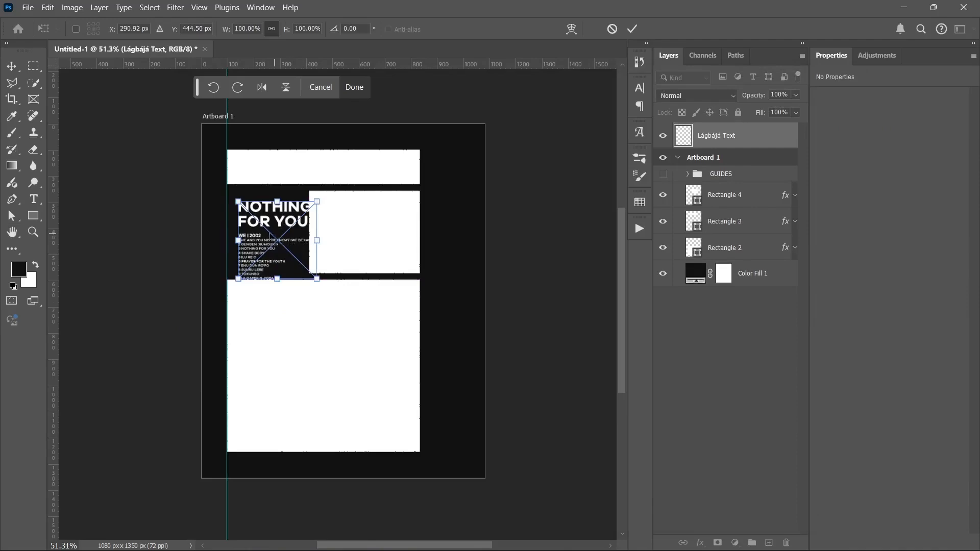
{"action": "scroll", "coordinate": [264, 232], "scroll_direction": "up", "scroll_amount": 5}
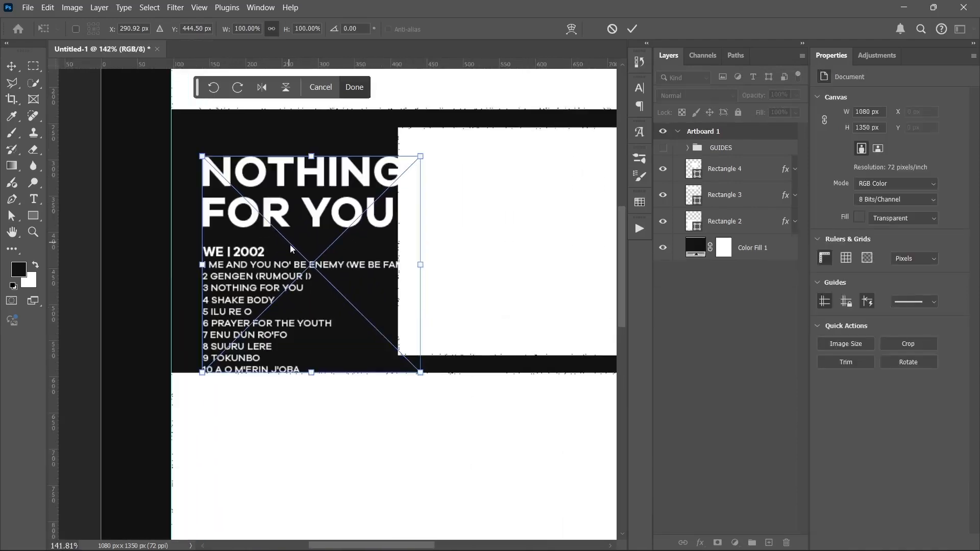
{"action": "mouse_move", "coordinate": [264, 232]}
{"action": "left_mouse_down"}
{"action": "mouse_move", "coordinate": [263, 218]}
{"action": "mouse_move", "coordinate": [260, 232]}
{"action": "left_mouse_up"}
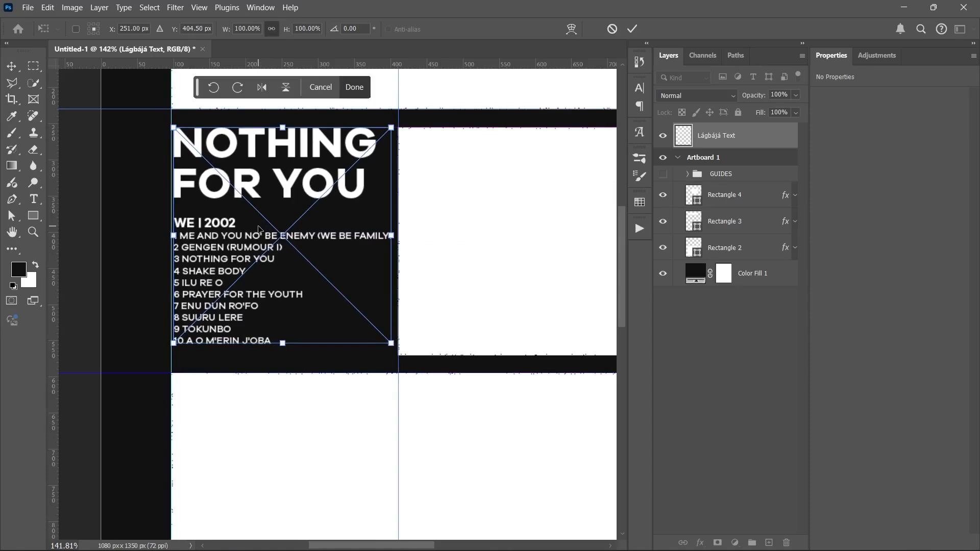
{"action": "left_click", "coordinate": [633, 29]}
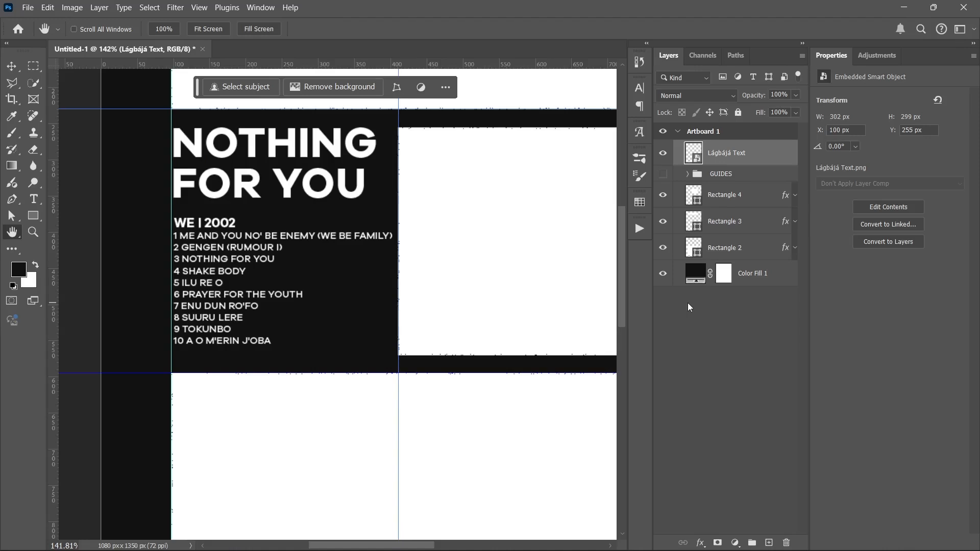
Nudge the Lágbájá Text layer down 5 px to Y 260 px and deselect it
{"action": "key", "text": "v"}
{"action": "key", "text": "Down"}
{"action": "key", "text": "Down"}
{"action": "key", "text": "Down"}
{"action": "key", "text": "Down"}
{"action": "key", "text": "Down"}
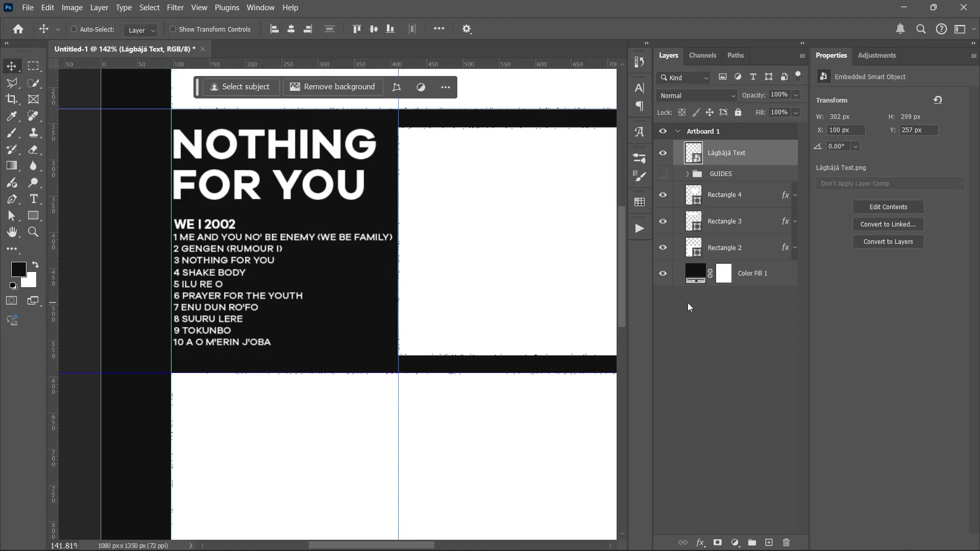
{"action": "left_click", "coordinate": [687, 275]}
{"action": "scroll", "coordinate": [357, 281], "scroll_direction": "down", "scroll_amount": 5}
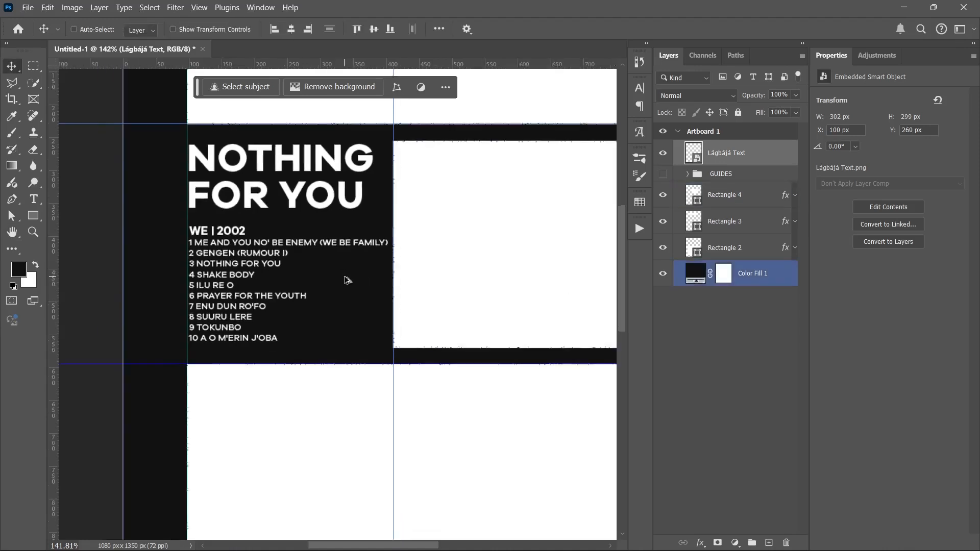
{"action": "left_click_drag", "start_coordinate": [420, 292], "coordinate": [378, 275]}
{"action": "left_click", "coordinate": [712, 334]}
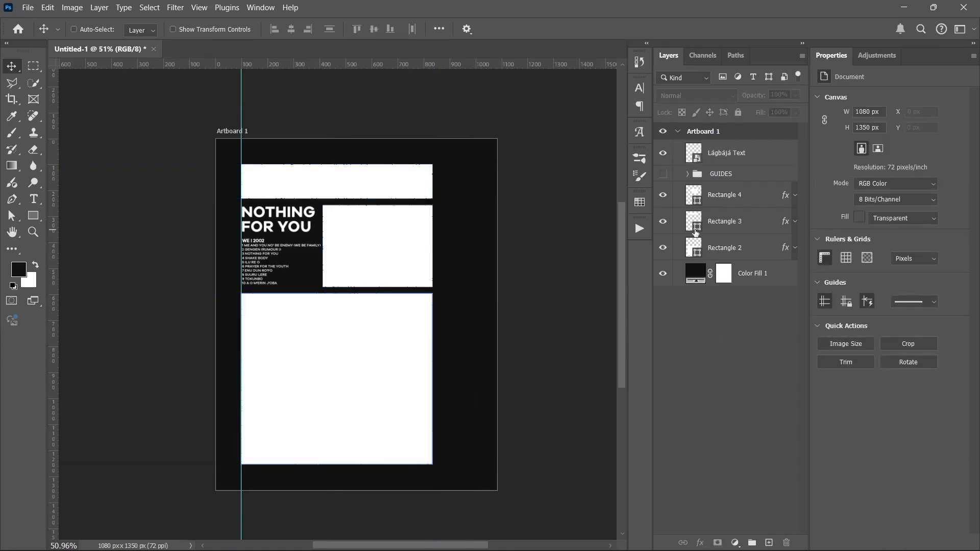
Start a vertical type layer in the empty column right of the rectangles, near the artboard's top
{"action": "left_click", "coordinate": [34, 199]}
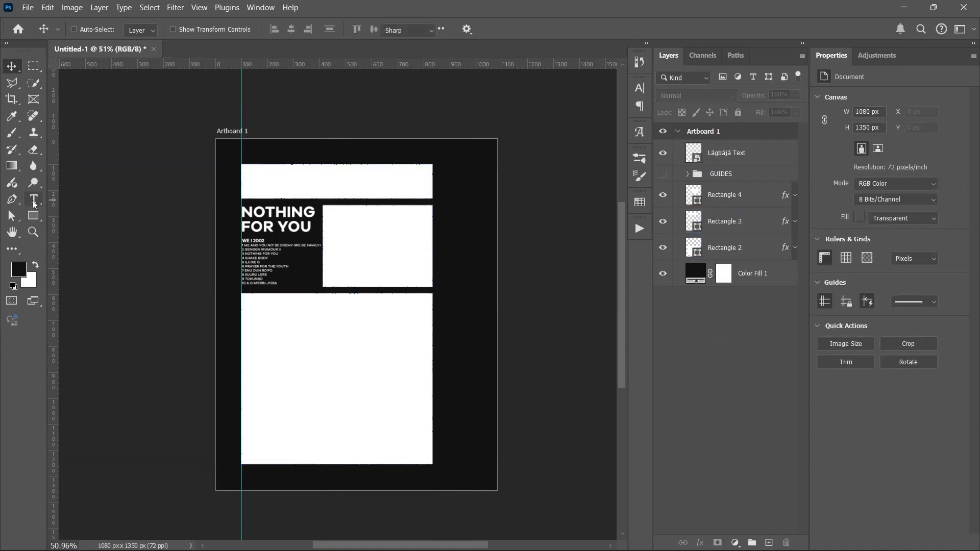
{"action": "right_click", "coordinate": [34, 199]}
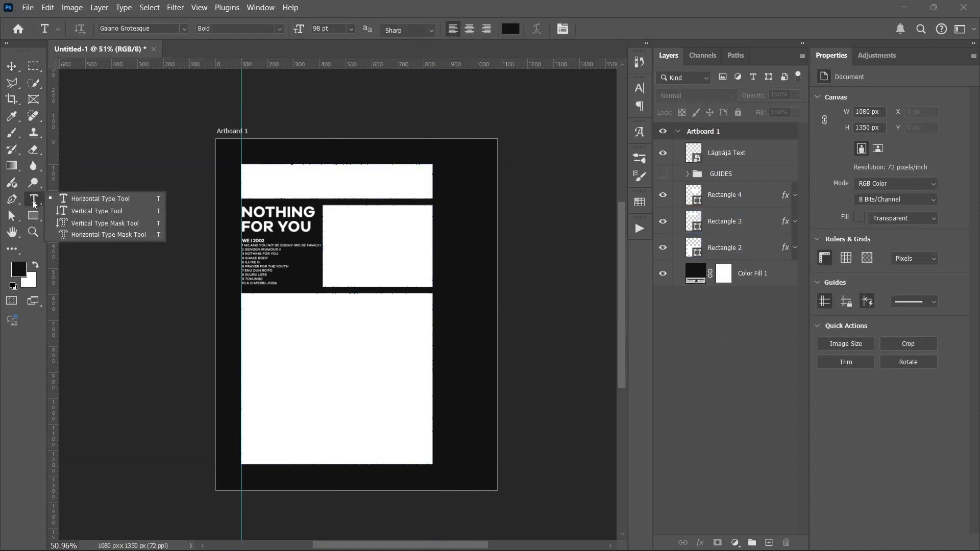
{"action": "left_click", "coordinate": [81, 212]}
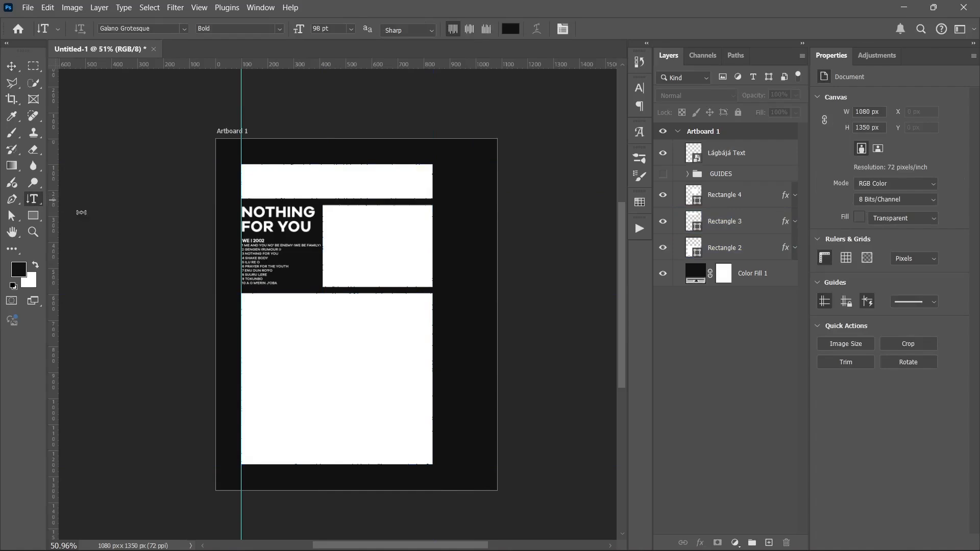
{"action": "left_click", "coordinate": [454, 173]}
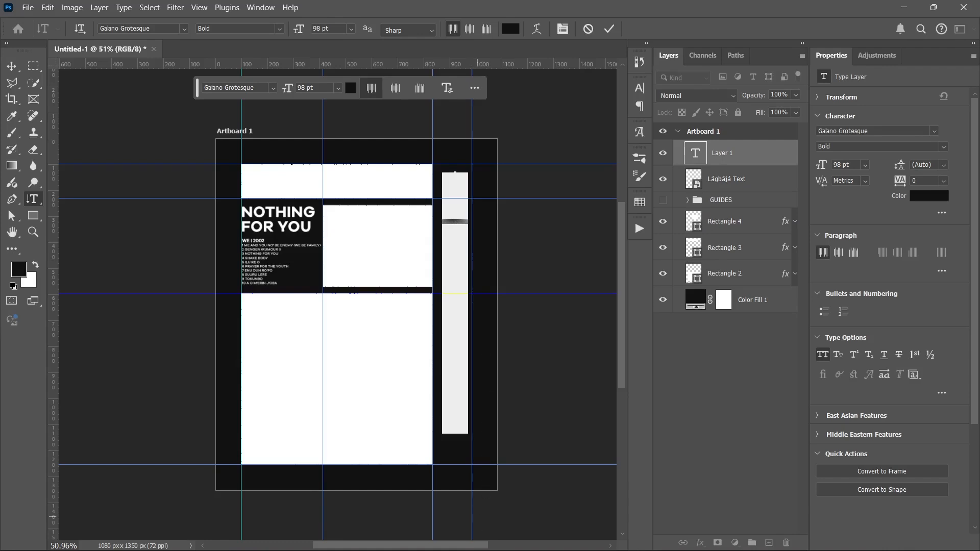
Open the Lagbaja text file from the Lagbaja Assets folder and copy the word "Lágbájá" from its first line
{"action": "left_click", "coordinate": [436, 545]}
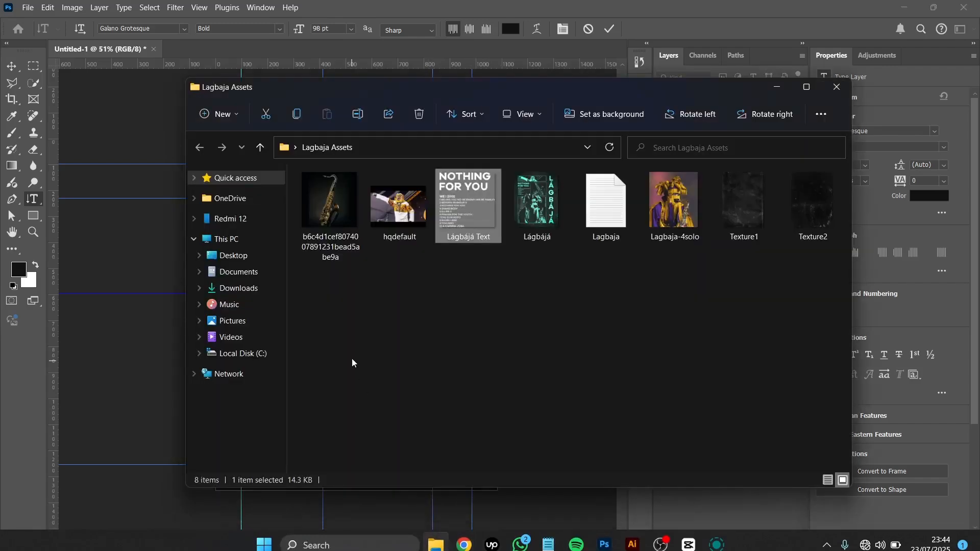
{"action": "left_click", "coordinate": [599, 214]}
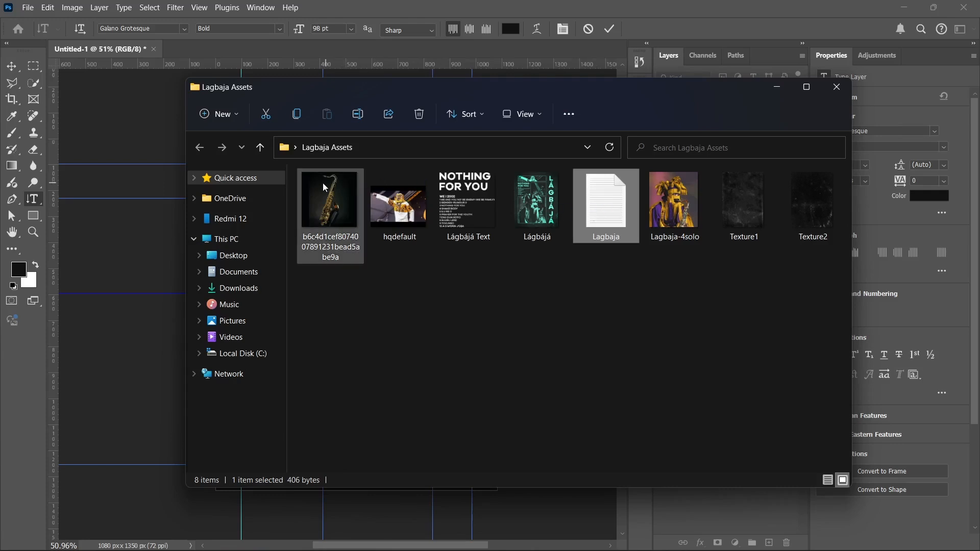
{"action": "key", "text": "Return"}
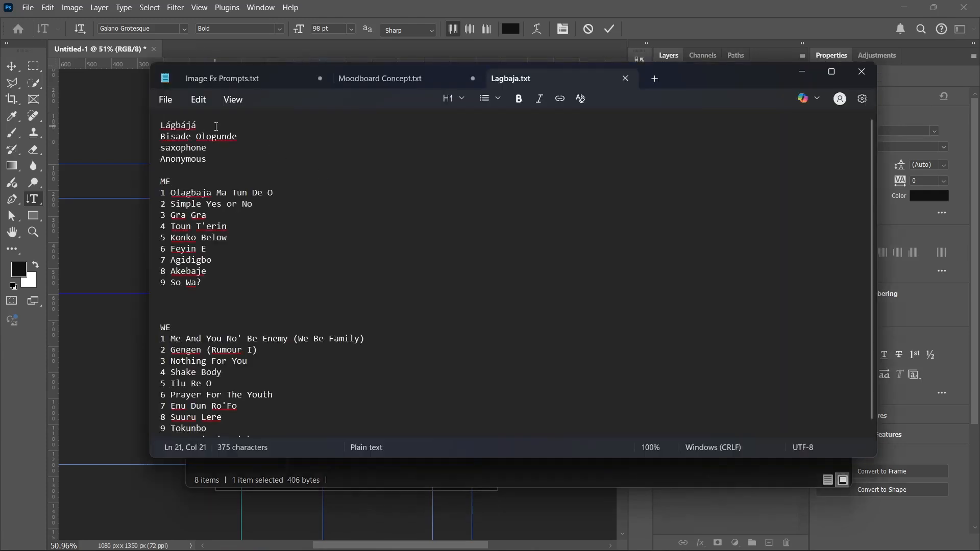
{"action": "left_click_drag", "start_coordinate": [216, 126], "coordinate": [153, 123]}
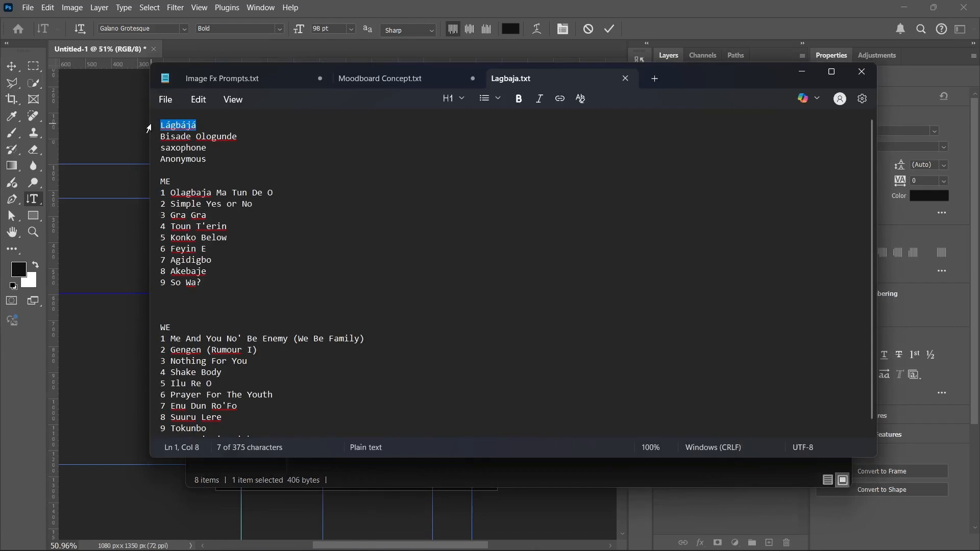
{"action": "type", "text": "c"}
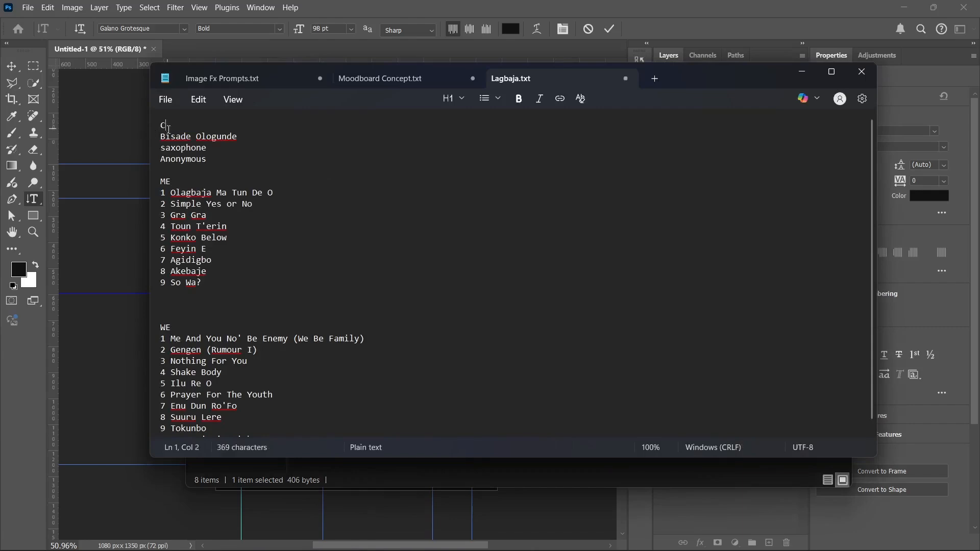
{"action": "key", "text": "ctrl+z"}
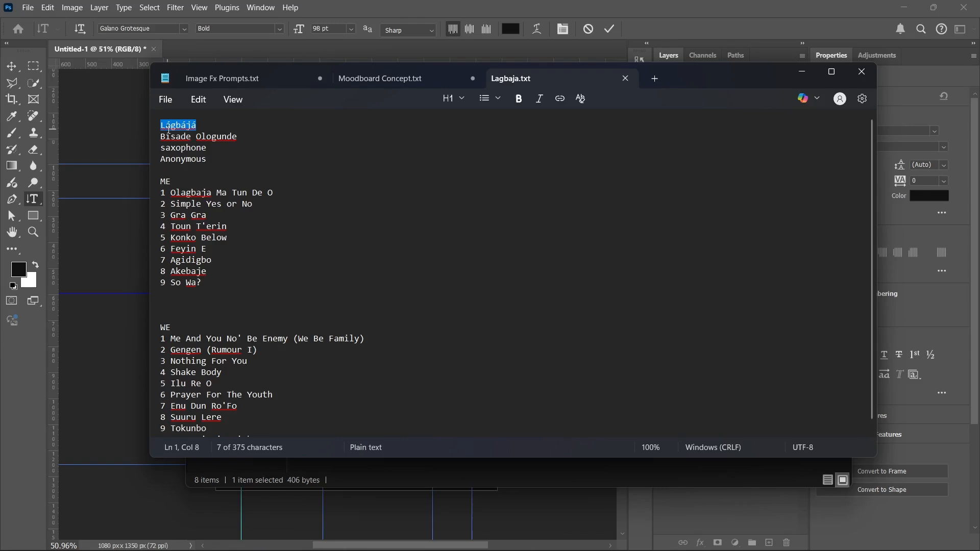
Paste "Lágbájá" into the vertical type layer in Photoshop and set the text colour to ffffff
{"action": "left_click", "coordinate": [801, 72]}
{"action": "left_click", "coordinate": [778, 88]}
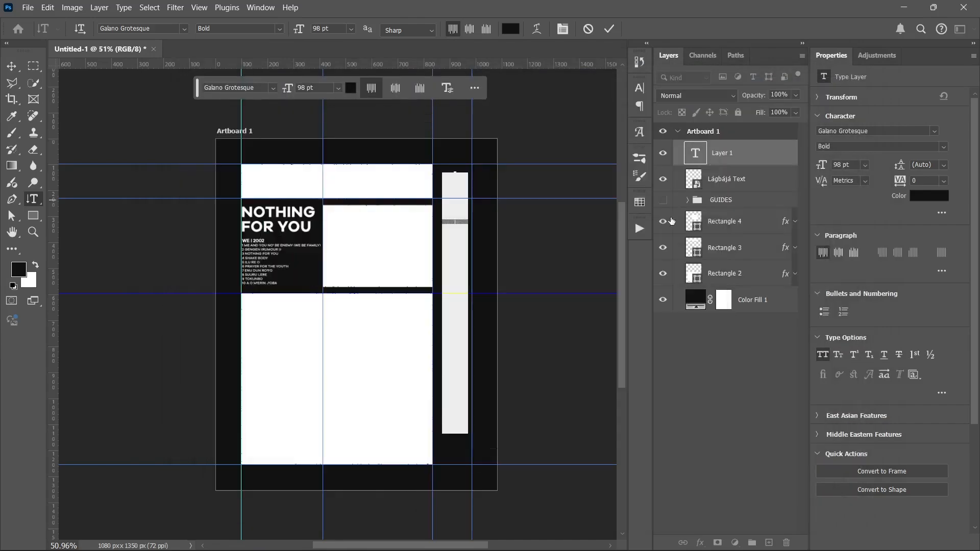
{"action": "key", "text": "ctrl+v"}
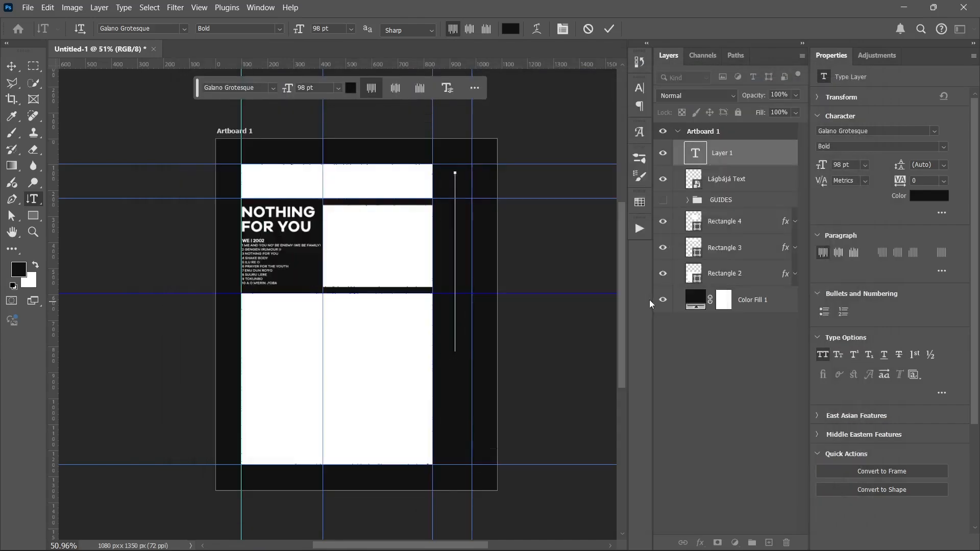
{"action": "left_click", "coordinate": [614, 29]}
{"action": "left_click", "coordinate": [929, 196]}
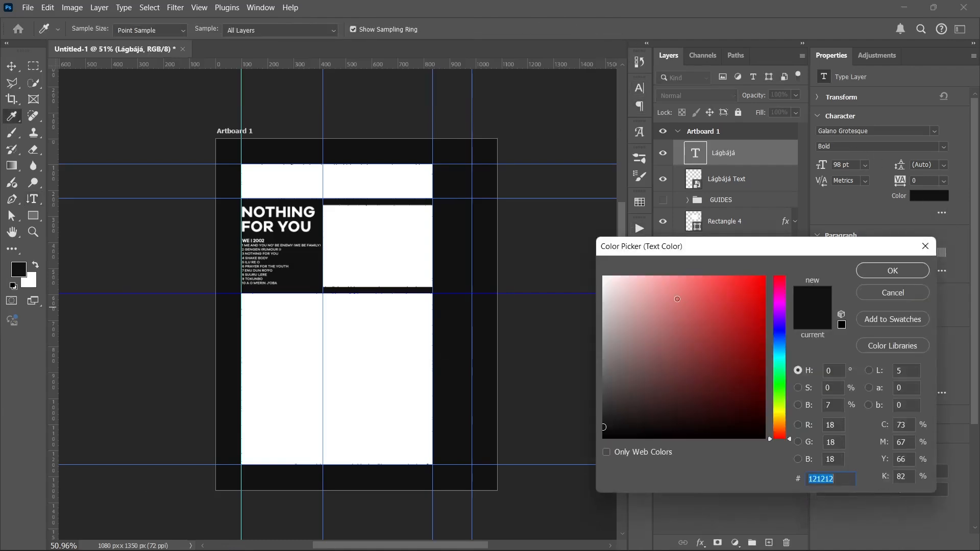
{"action": "type", "text": "ffffff"}
{"action": "left_click", "coordinate": [898, 272]}
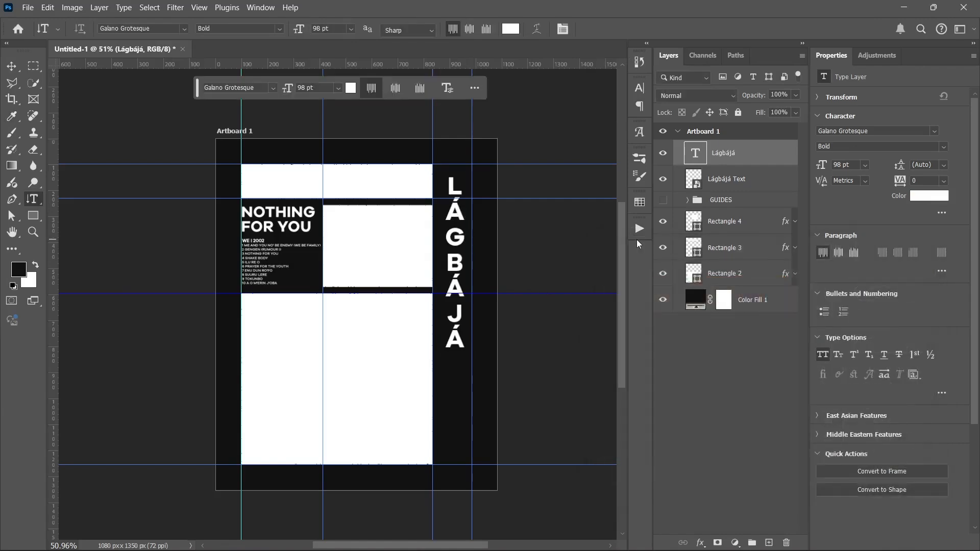
Scale the vertical Lágbájá title upward to about 107%, bringing the top of the L to the upper guide
{"action": "key", "text": "ctrl+semicolon"}
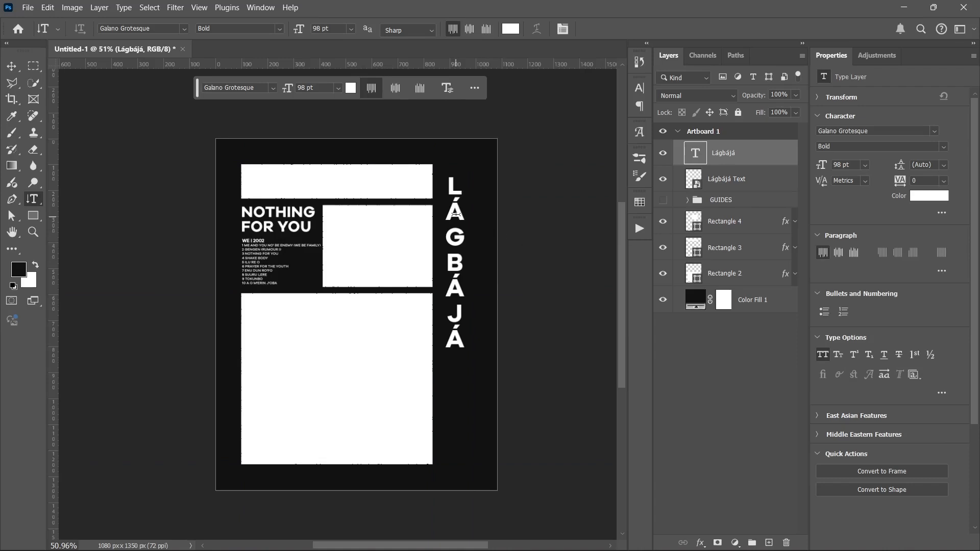
{"action": "scroll", "coordinate": [460, 210], "scroll_direction": "up", "scroll_amount": 3}
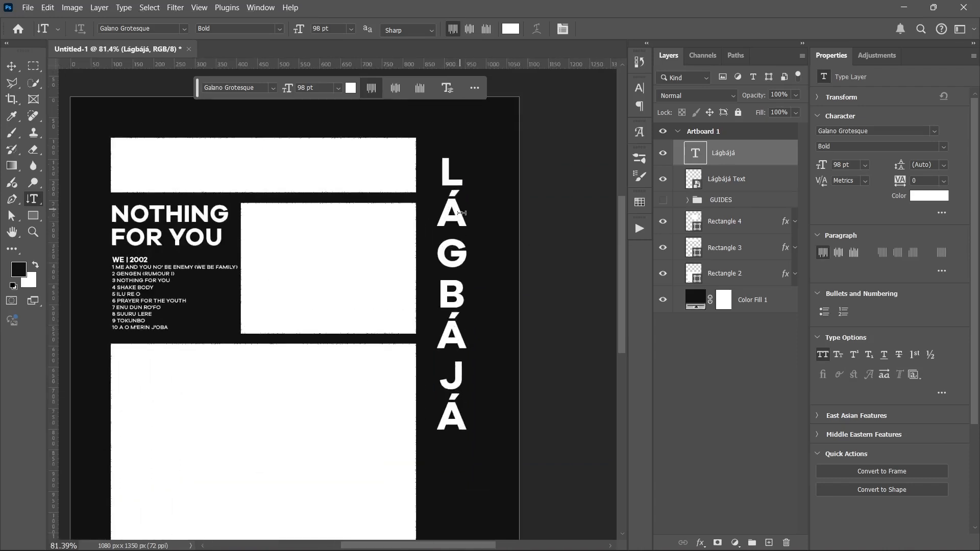
{"action": "scroll", "coordinate": [464, 315], "scroll_direction": "down", "scroll_amount": 3}
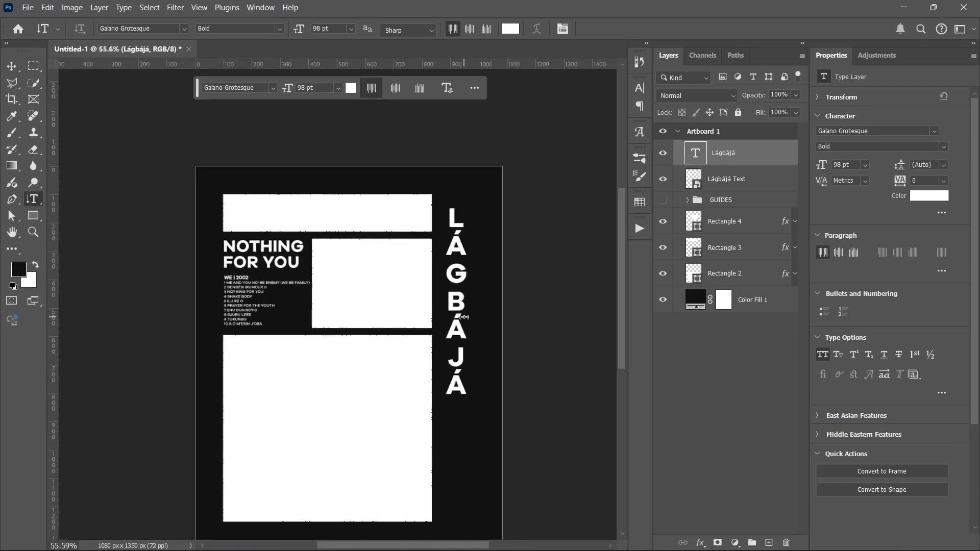
{"action": "key", "text": "ctrl+h"}
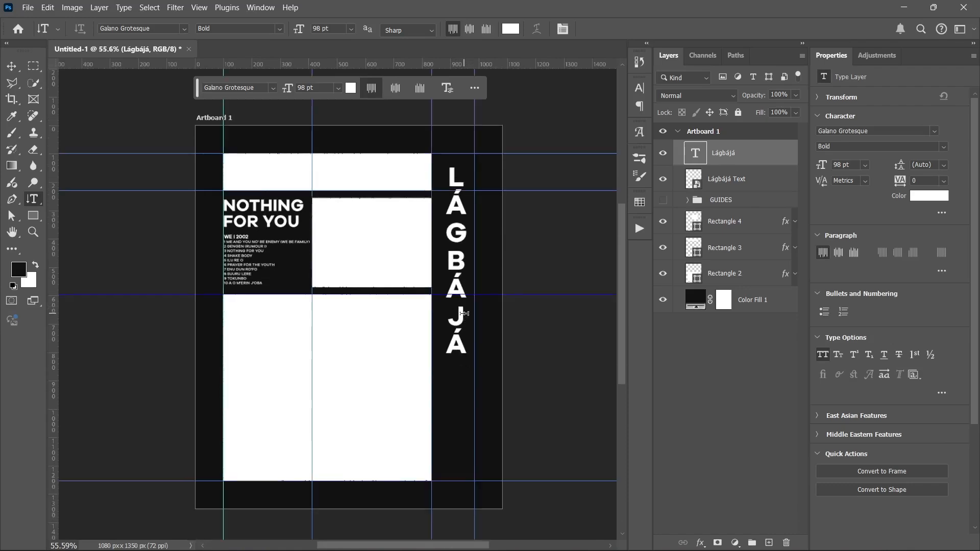
{"action": "key", "text": "ctrl+t"}
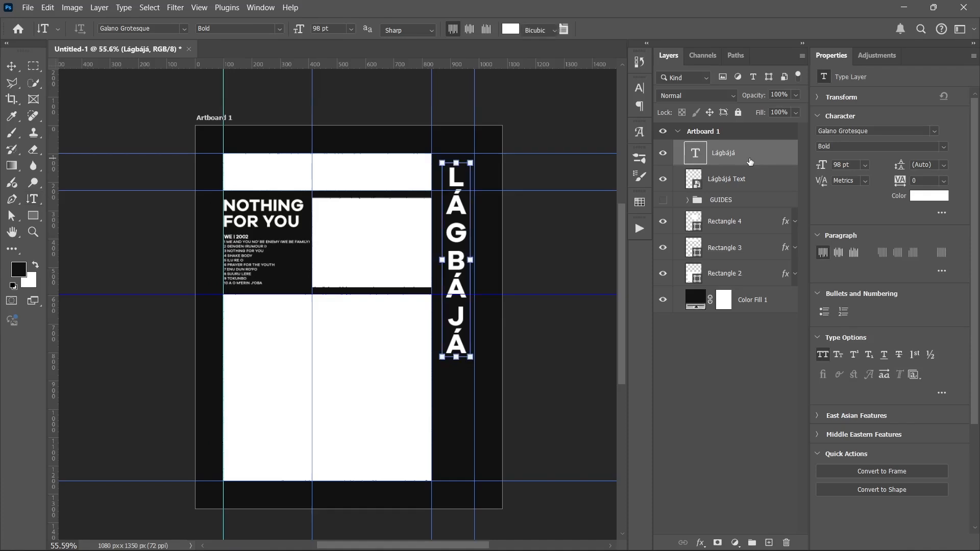
{"action": "left_click_drag", "start_coordinate": [457, 158], "coordinate": [461, 158]}
{"action": "scroll", "coordinate": [461, 158], "scroll_direction": "up", "scroll_amount": 10}
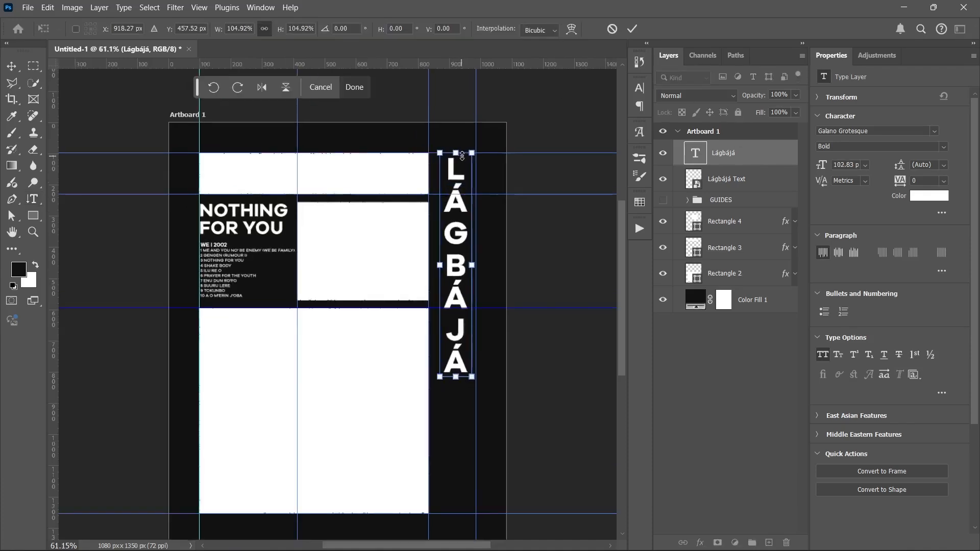
{"action": "scroll", "coordinate": [447, 164], "scroll_direction": "up", "scroll_amount": 2}
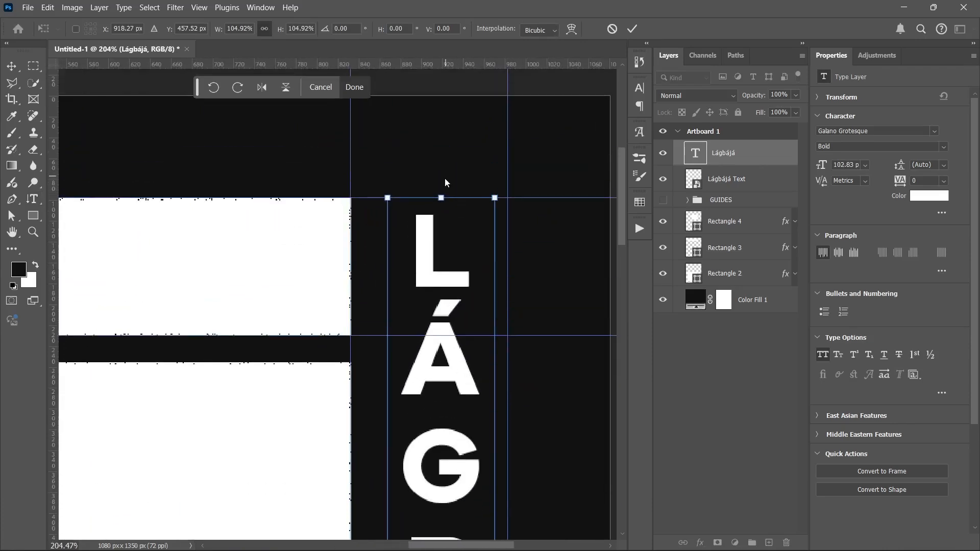
{"action": "left_click_drag", "start_coordinate": [442, 198], "coordinate": [447, 180]}
Scale the Lágbájá title downward to about 175%, at 171.64 pt, and nudge it so the last Á sits on the lower guide
{"action": "scroll", "coordinate": [443, 229], "scroll_direction": "down", "scroll_amount": 10}
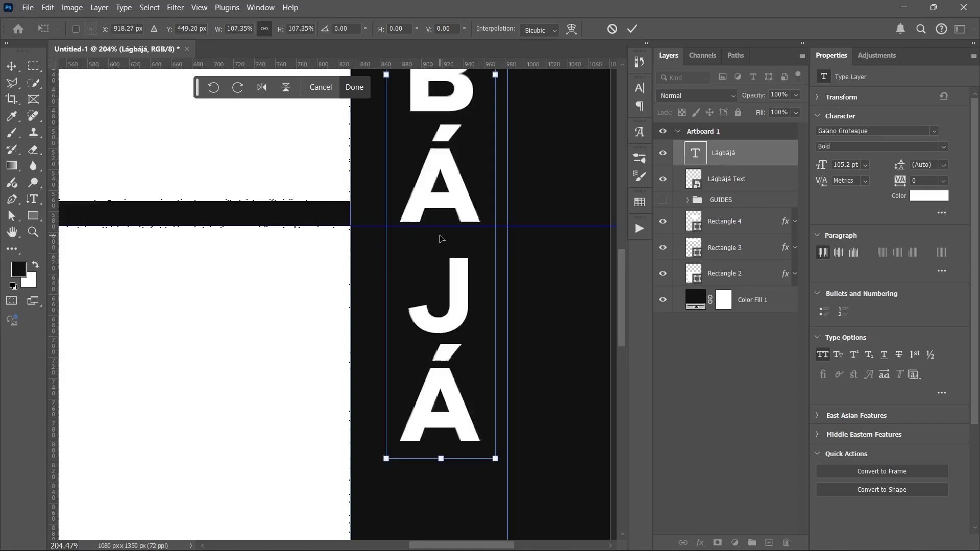
{"action": "scroll", "coordinate": [441, 239], "scroll_direction": "down", "scroll_amount": 5}
{"action": "scroll", "coordinate": [441, 230], "scroll_direction": "down", "scroll_amount": 3, "text": "alt"}
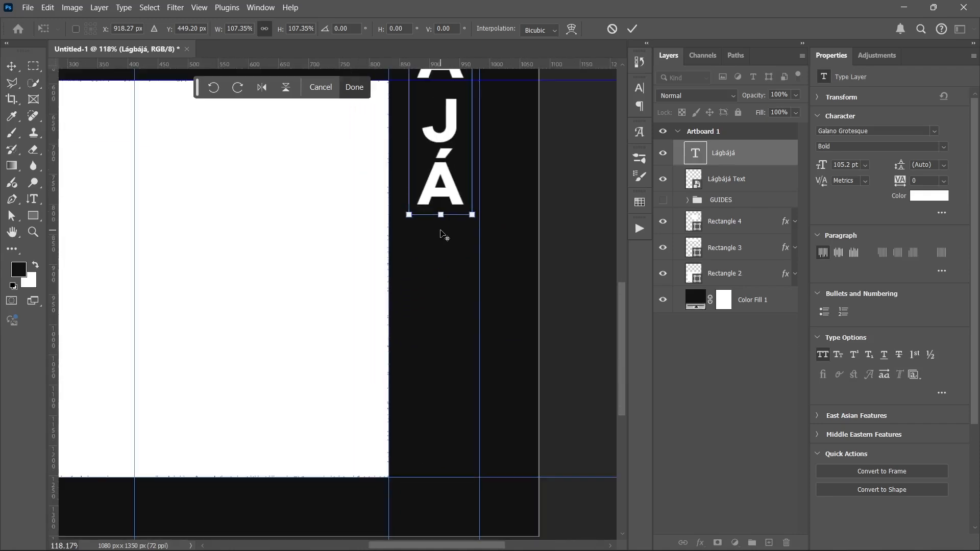
{"action": "left_click_drag", "start_coordinate": [440, 215], "coordinate": [436, 499]}
{"action": "scroll", "coordinate": [439, 409], "scroll_direction": "down", "scroll_amount": 4}
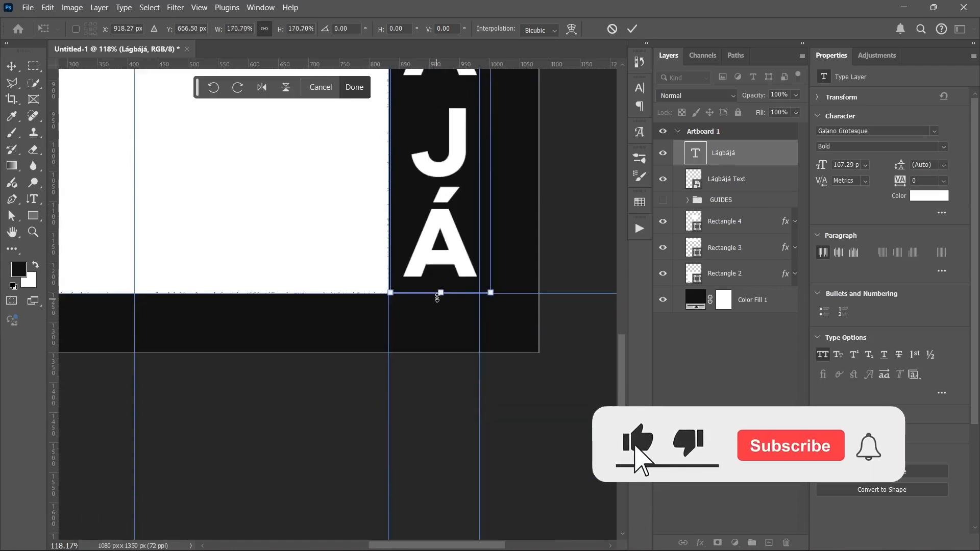
{"action": "left_click_drag", "start_coordinate": [441, 292], "coordinate": [442, 313]}
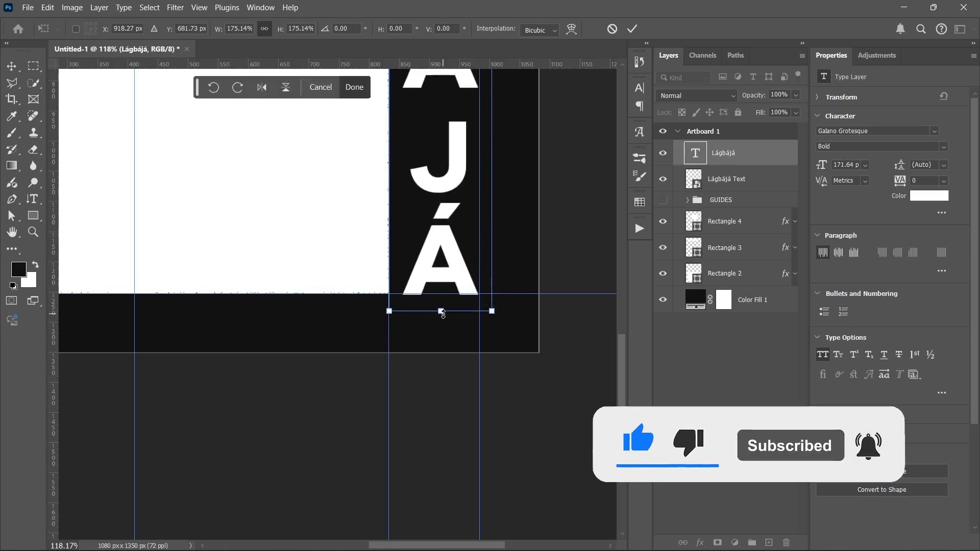
{"action": "key", "text": "Return"}
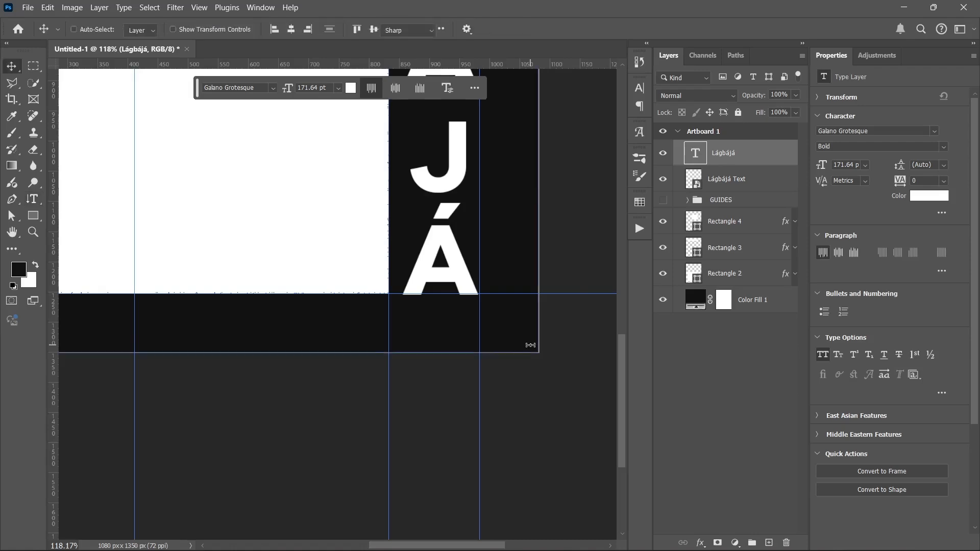
{"action": "key", "text": "v"}
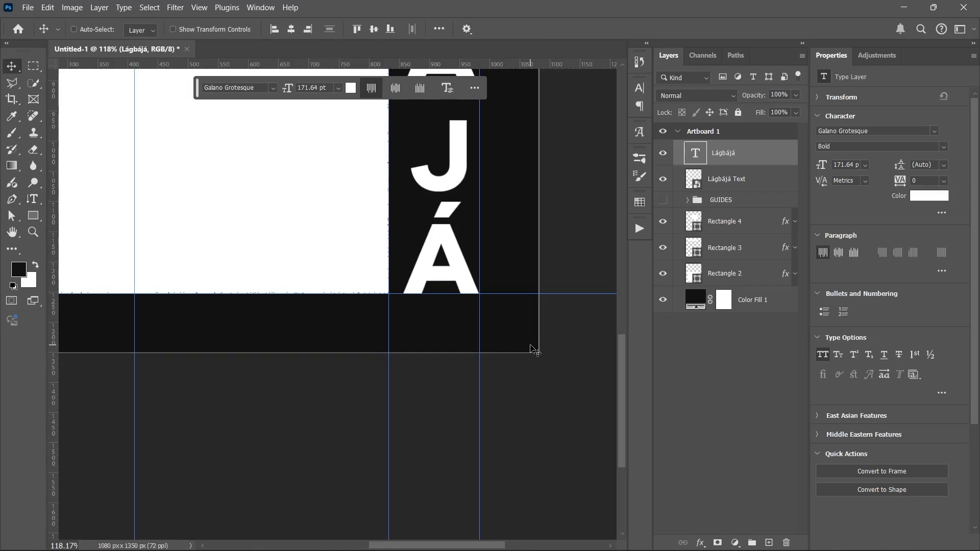
Deselect the title, hide the guides and show the whole artboard to check the layout
{"action": "left_click", "coordinate": [703, 383]}
{"action": "key", "text": "ctrl+semicolon"}
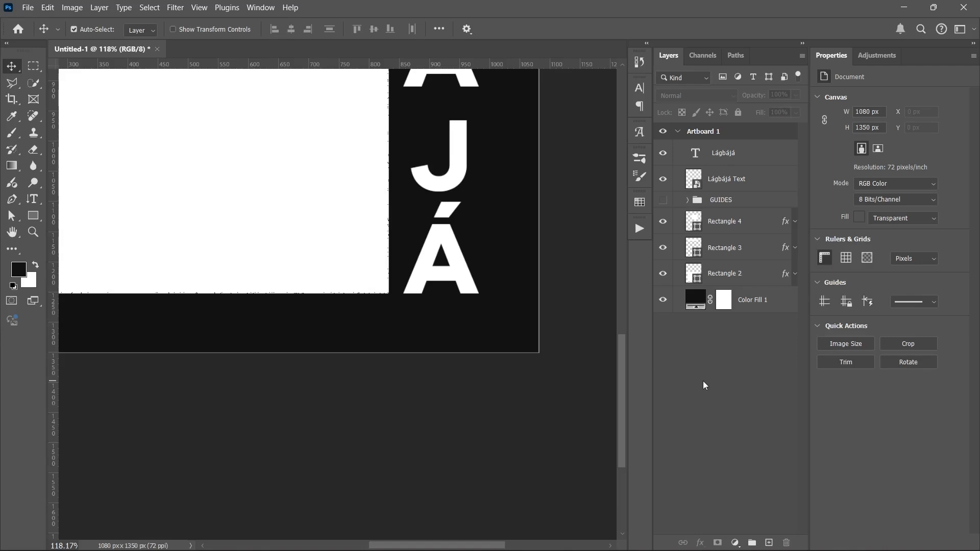
{"action": "key", "text": "ctrl+0"}
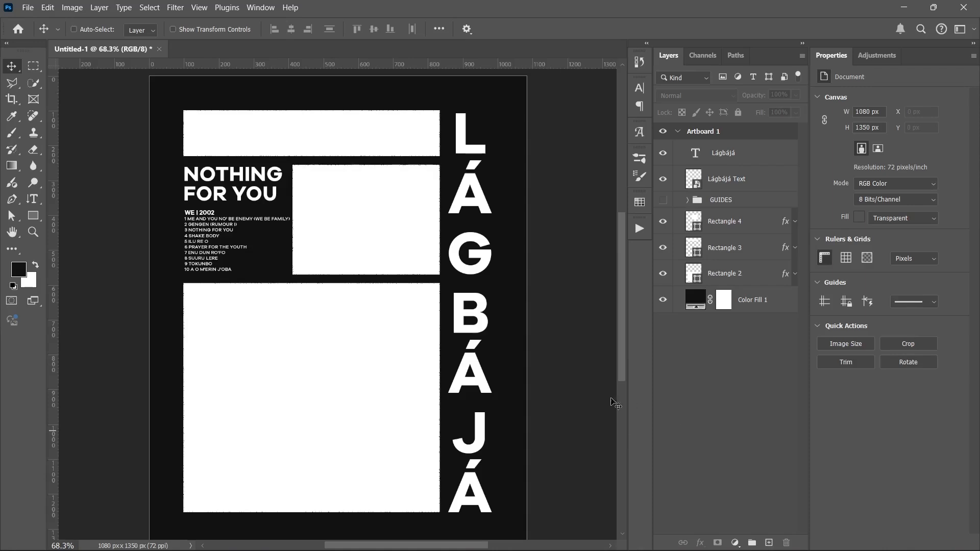
{"action": "scroll", "coordinate": [357, 350], "scroll_direction": "down", "scroll_amount": 2}
{"action": "scroll", "coordinate": [367, 333], "scroll_direction": "down", "scroll_amount": 1}
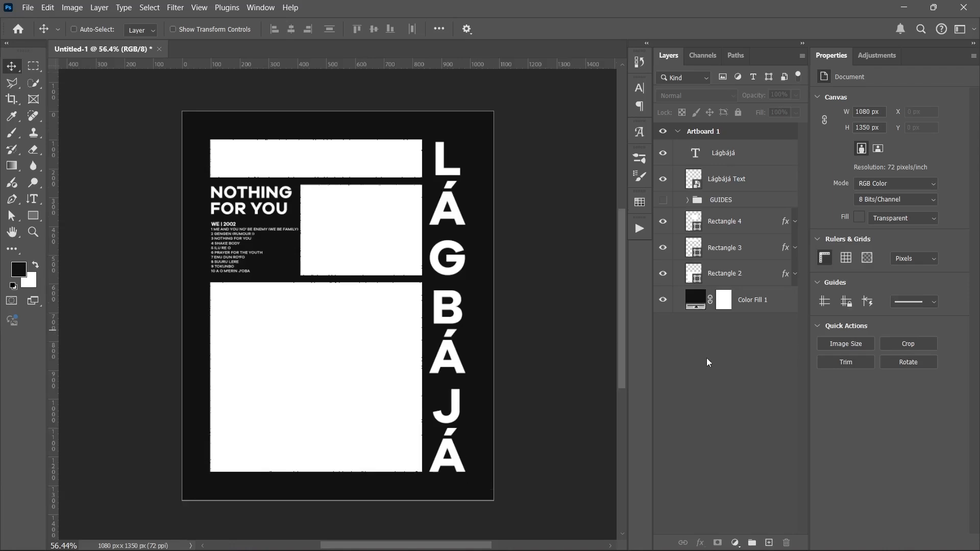
Place the saxophone image from the Lagbaja Assets folder directly above the Rectangle 4 layer
{"action": "mouse_move", "coordinate": [408, 550]}
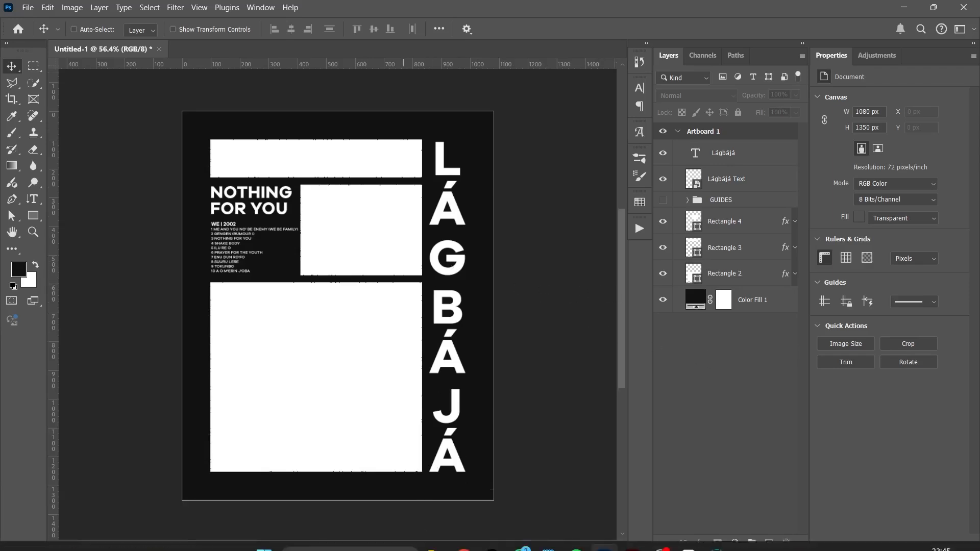
{"action": "mouse_move", "coordinate": [444, 546]}
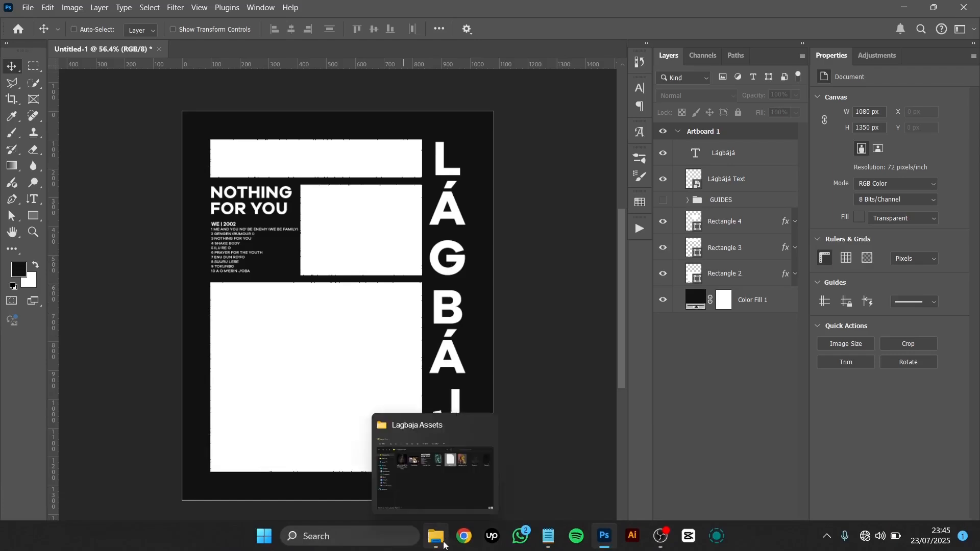
{"action": "left_click", "coordinate": [750, 224]}
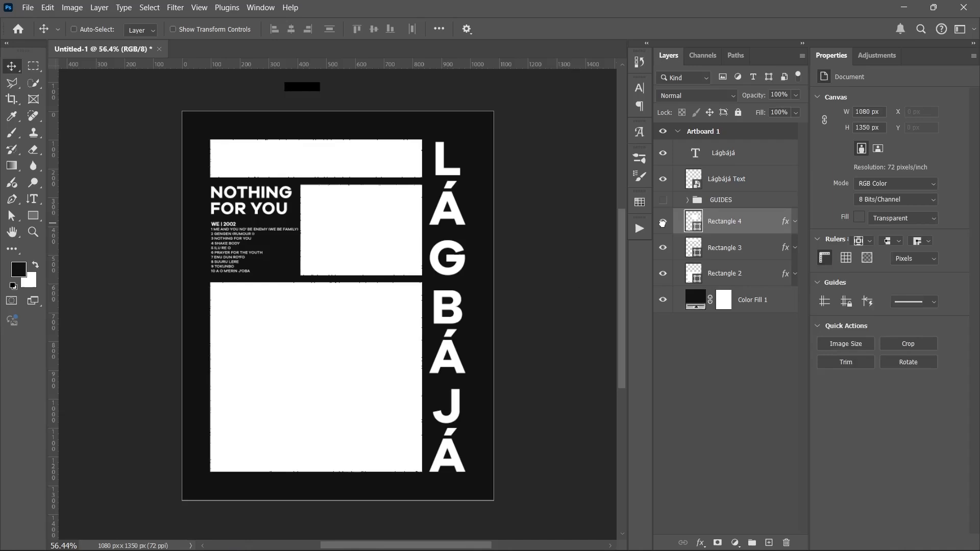
{"action": "left_click", "coordinate": [663, 222]}
{"action": "left_click", "coordinate": [663, 221]}
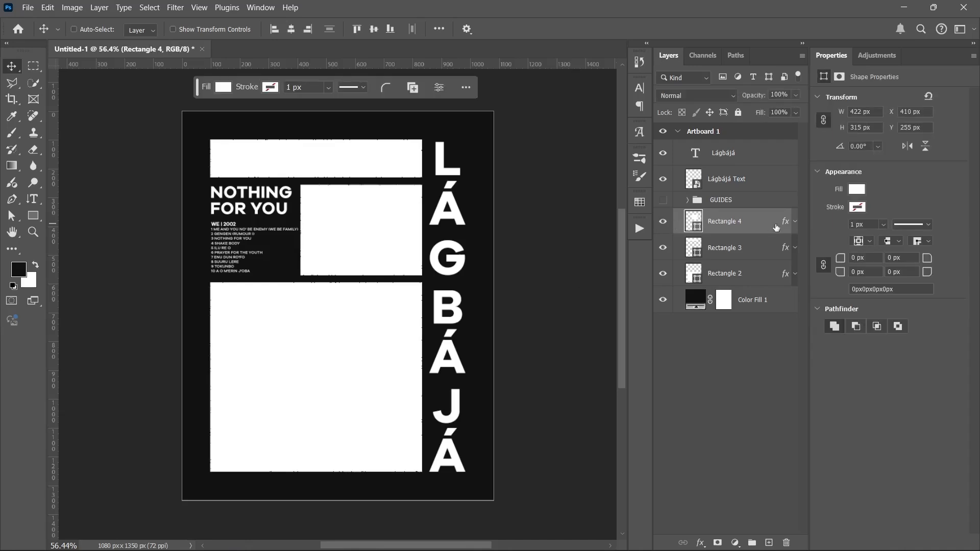
{"action": "left_click", "coordinate": [435, 536]}
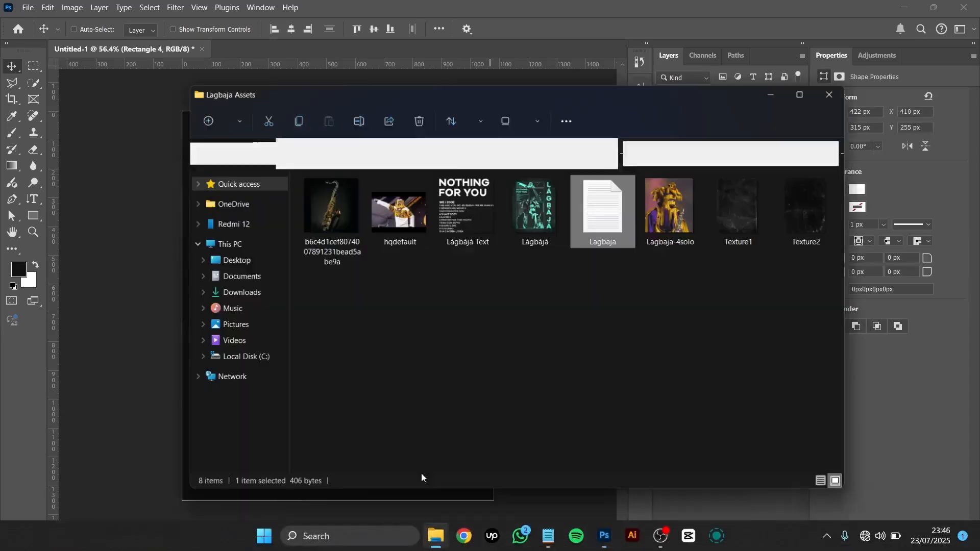
{"action": "left_click", "coordinate": [341, 231]}
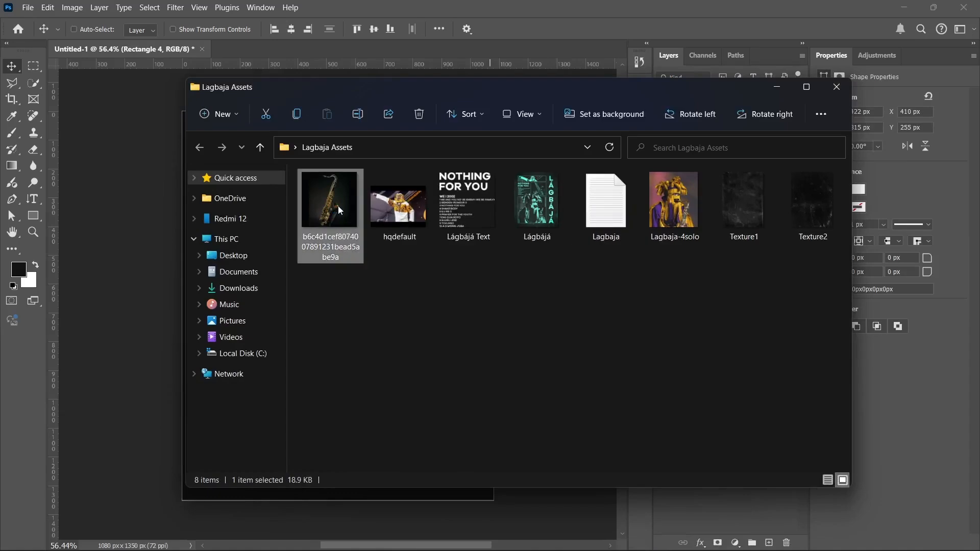
{"action": "left_click_drag", "start_coordinate": [341, 210], "coordinate": [353, 229]}
Rotate the saxophone image to about -48° and scale it to about 134% over Rectangle 4
{"action": "left_click_drag", "start_coordinate": [266, 217], "coordinate": [289, 279]}
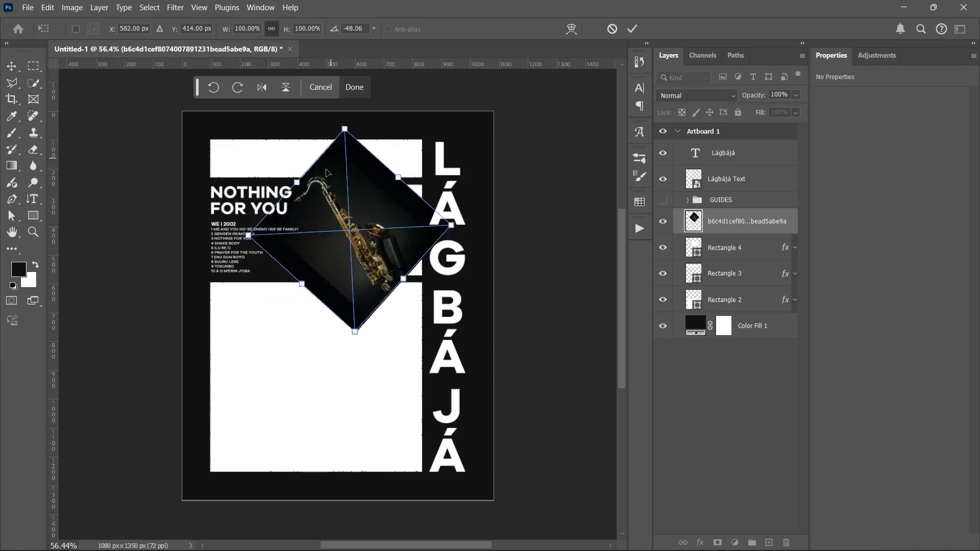
{"action": "left_click_drag", "start_coordinate": [301, 185], "coordinate": [283, 169]}
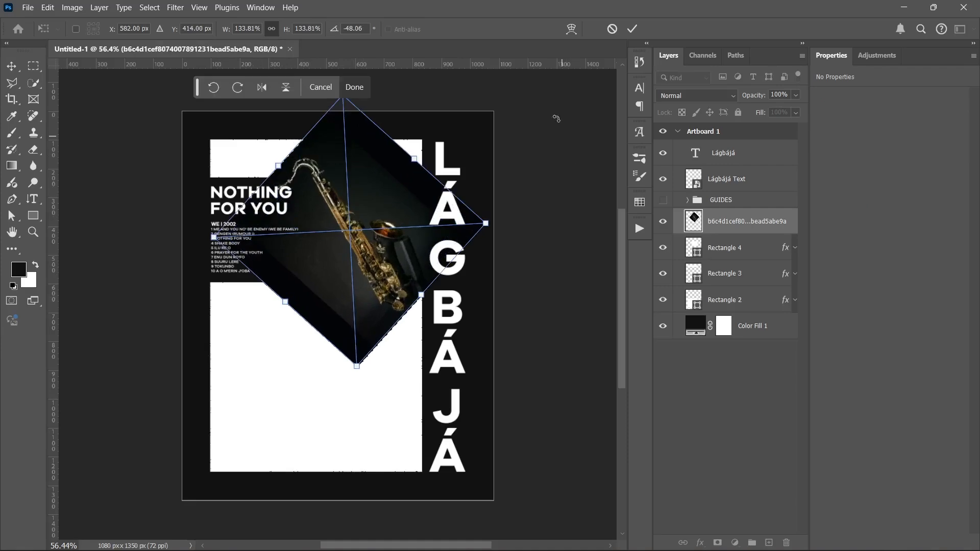
{"action": "left_click", "coordinate": [633, 29]}
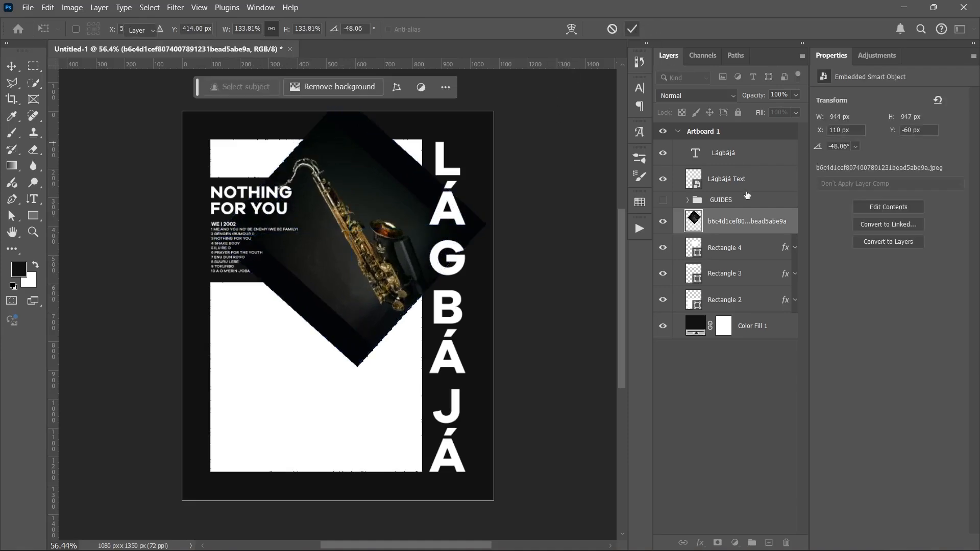
Apply the saxophone image's transform and clip the image to Rectangle 4
{"action": "left_click_drag", "start_coordinate": [735, 223], "coordinate": [735, 232]}
{"action": "left_click", "coordinate": [735, 233], "text": "alt"}
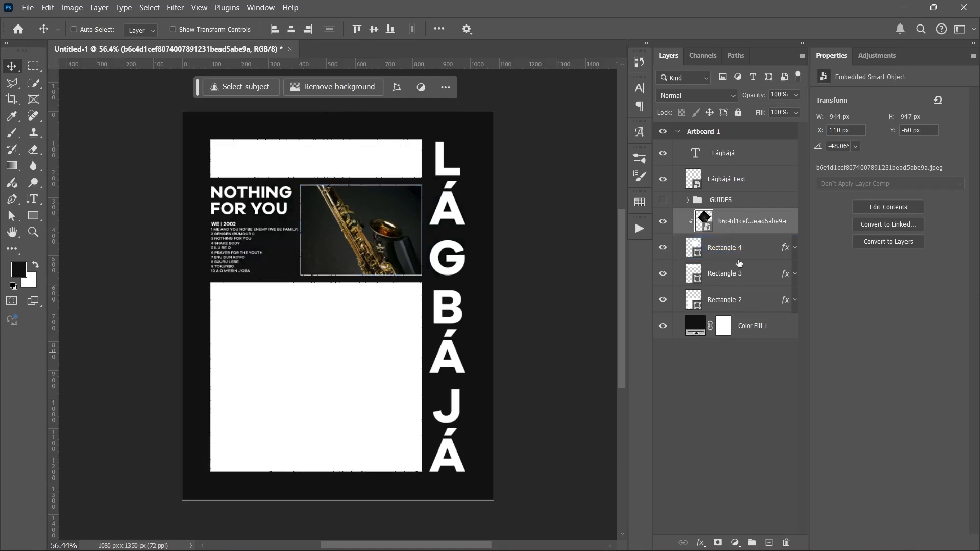
{"action": "left_click", "coordinate": [728, 247]}
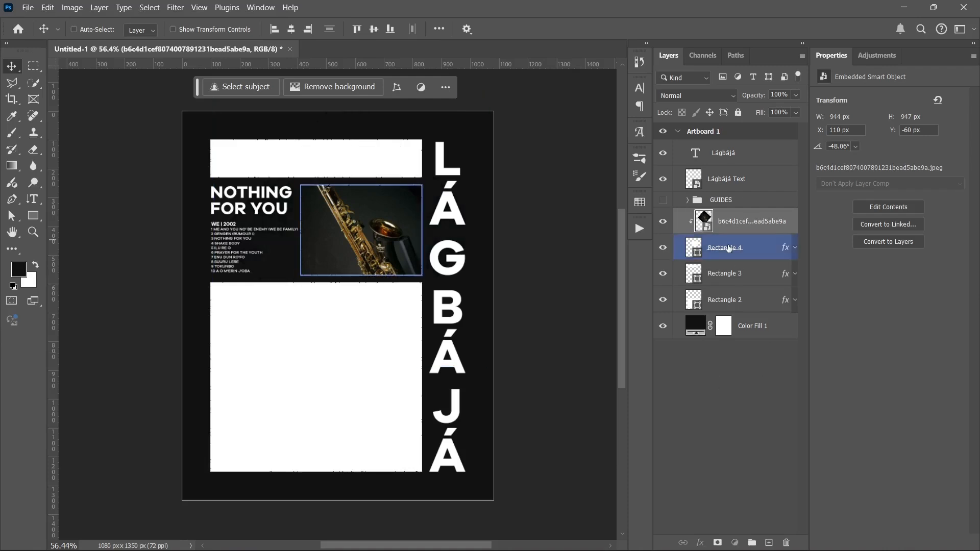
{"action": "left_click", "coordinate": [662, 248]}
{"action": "left_click", "coordinate": [662, 248]}
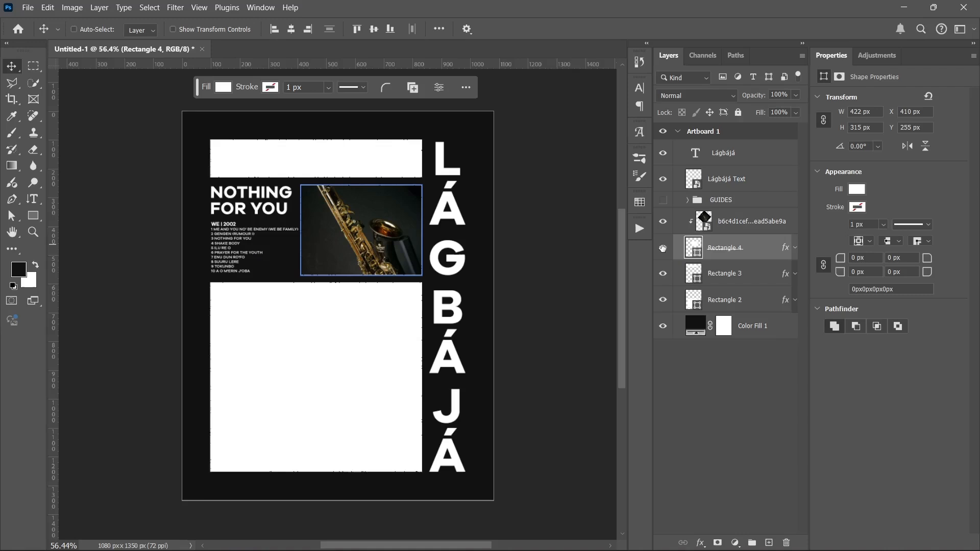
Place the hqdefault image from the Lagbaja Assets folder directly above the Rectangle 3 layer
{"action": "left_click", "coordinate": [662, 273]}
{"action": "left_click", "coordinate": [663, 273]}
{"action": "left_click", "coordinate": [679, 273]}
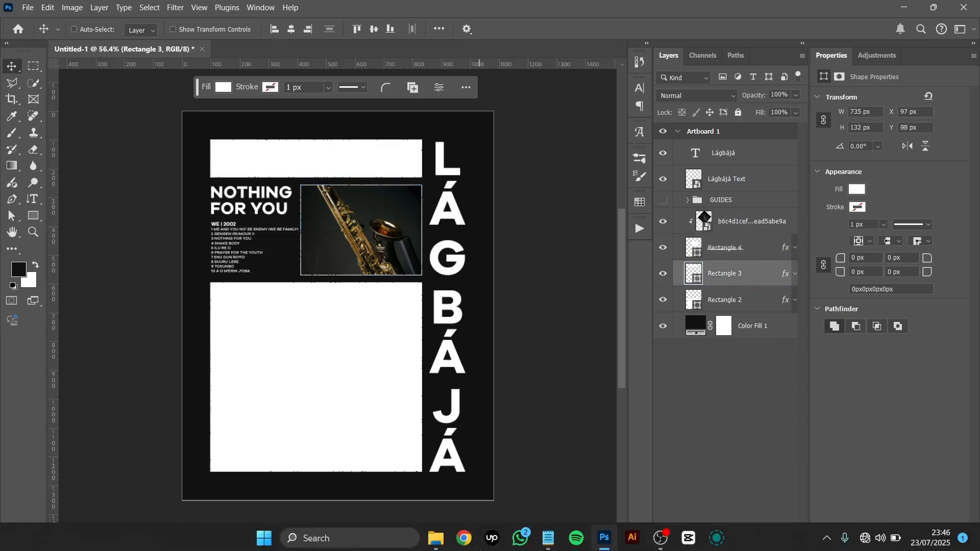
{"action": "left_click", "coordinate": [435, 536]}
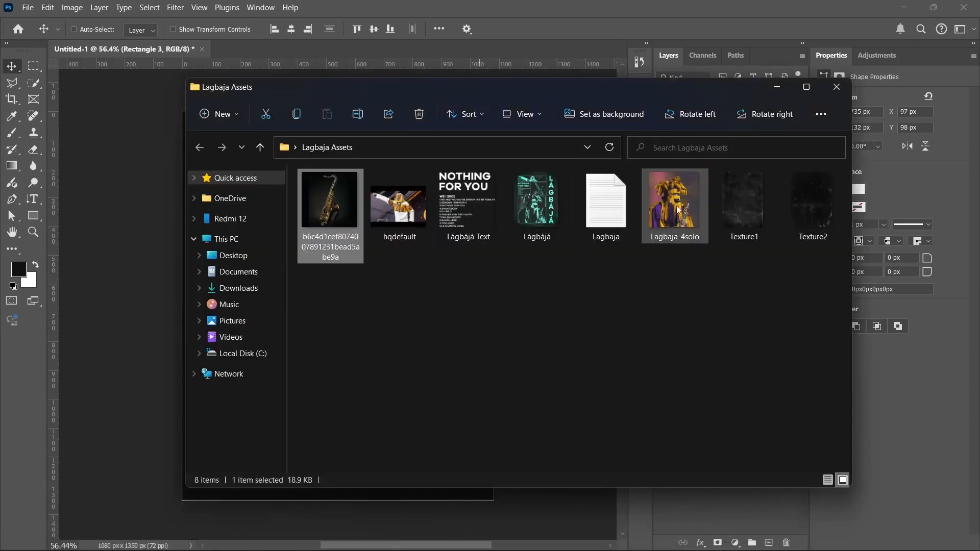
{"action": "left_click", "coordinate": [434, 201]}
{"action": "left_click", "coordinate": [415, 204]}
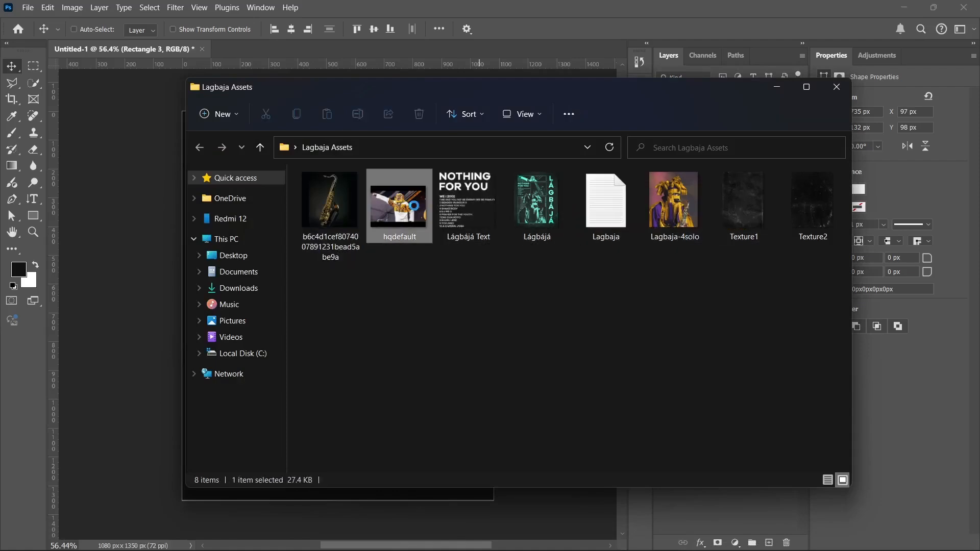
{"action": "left_click_drag", "start_coordinate": [415, 204], "coordinate": [153, 296]}
{"action": "left_click_drag", "start_coordinate": [268, 305], "coordinate": [204, 306]}
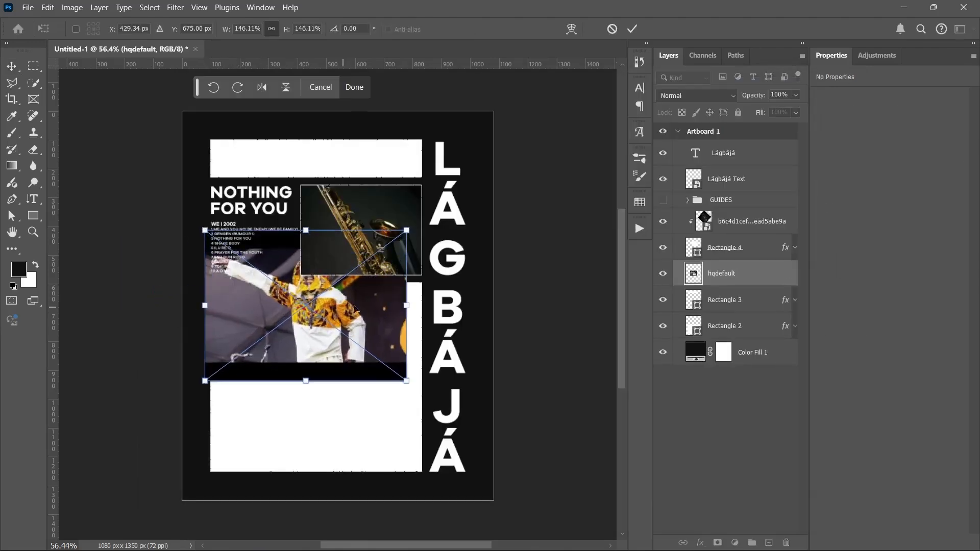
Enlarge the hqdefault image to about 777 × 584 px, move it over Rectangle 3 and clip it to that rectangle
{"action": "left_click_drag", "start_coordinate": [407, 305], "coordinate": [429, 305]}
{"action": "key", "text": "Return"}
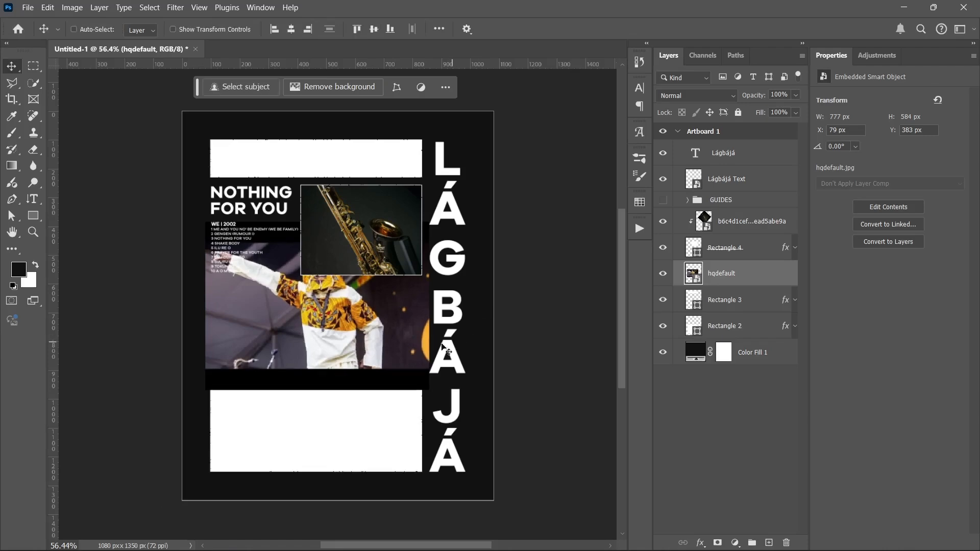
{"action": "left_click_drag", "start_coordinate": [396, 345], "coordinate": [389, 227]}
{"action": "left_click", "coordinate": [714, 284], "text": "alt"}
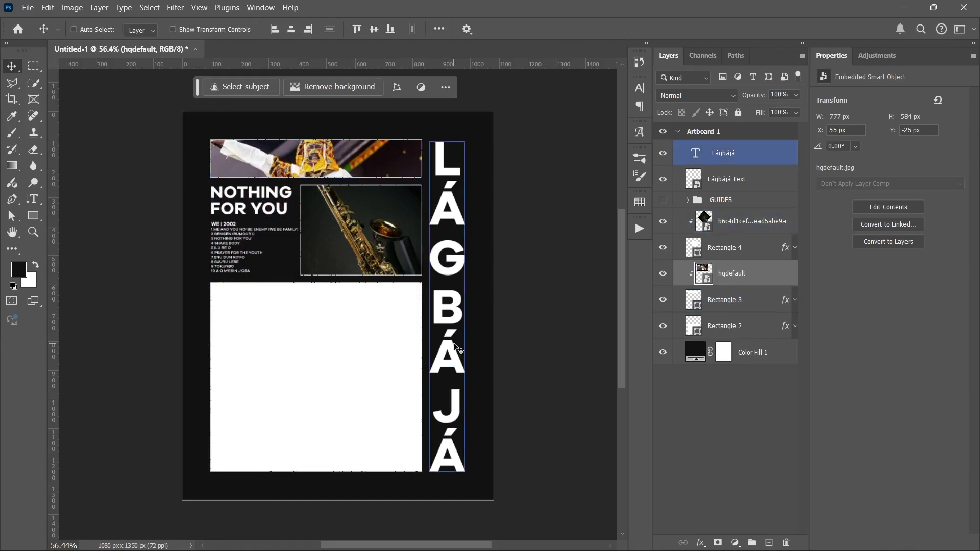
Reposition the hqdefault image within Rectangle 3 to X 79 px, Y 0 px, so the masked face and raised hand show
{"action": "key", "text": "Down"}
{"action": "key", "text": "Down"}
{"action": "key", "text": "Down"}
{"action": "key", "text": "Down"}
{"action": "key", "text": "Down"}
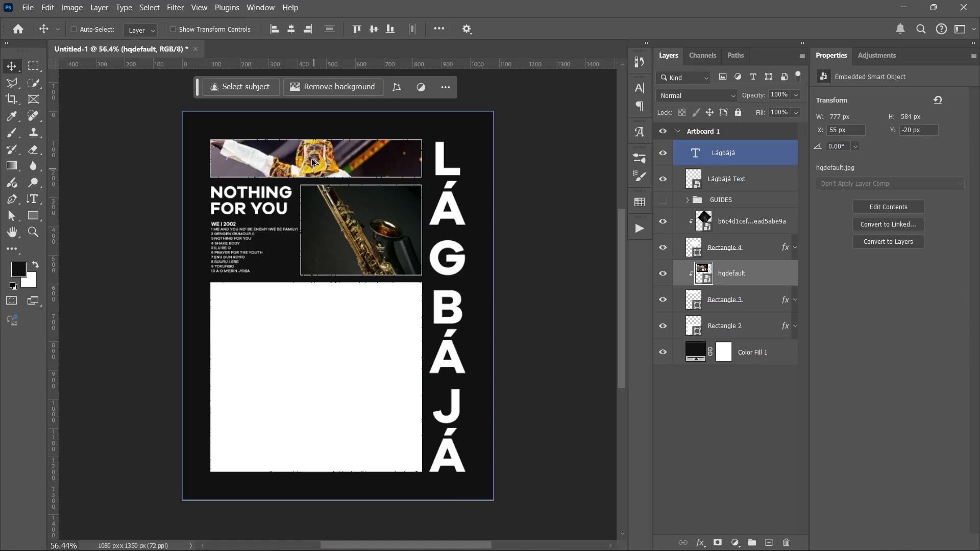
{"action": "scroll", "coordinate": [314, 162], "scroll_direction": "up", "scroll_amount": 4}
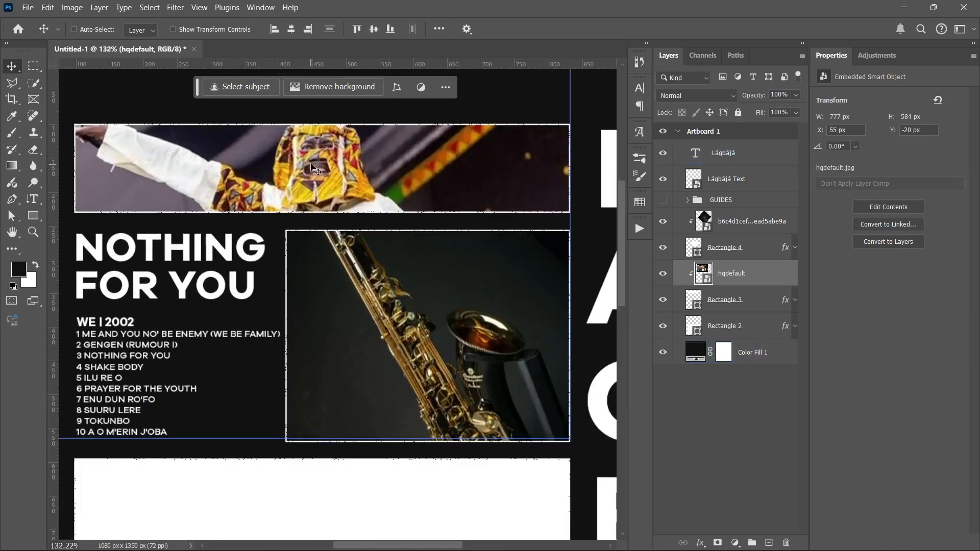
{"action": "scroll", "coordinate": [314, 168], "scroll_direction": "down", "scroll_amount": 2}
{"action": "left_click_drag", "start_coordinate": [316, 170], "coordinate": [337, 189]}
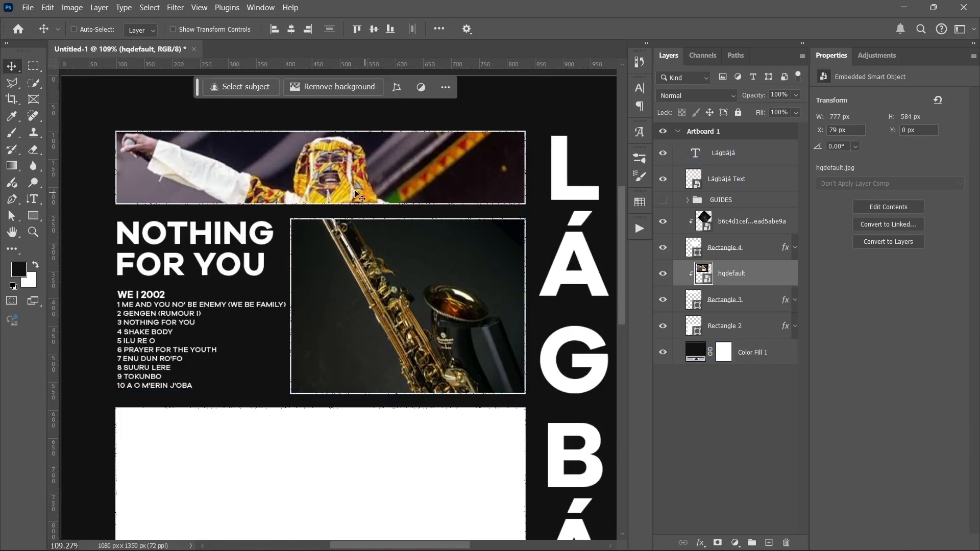
{"action": "left_click", "coordinate": [318, 208]}
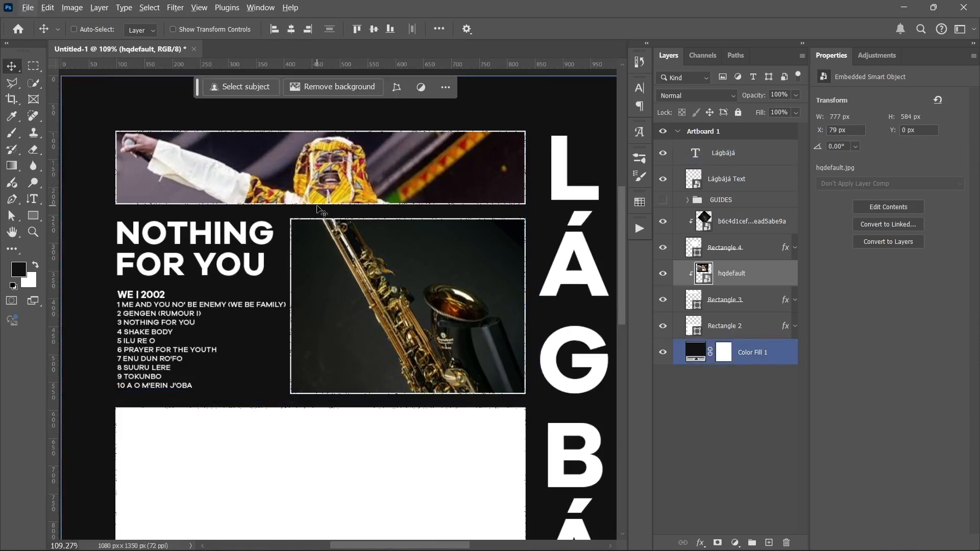
{"action": "key", "text": "super"}
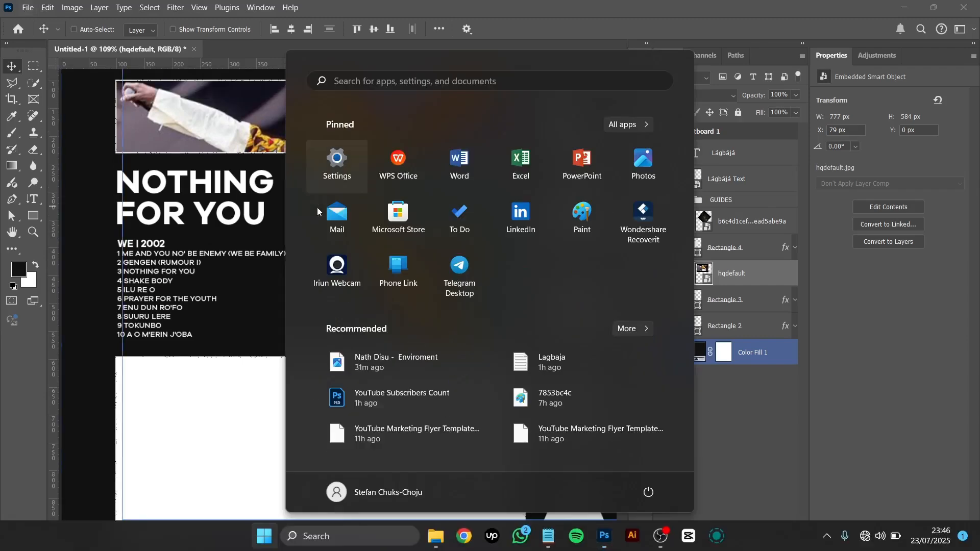
{"action": "key", "text": "super"}
Place the Lagbaja-4solo image from the Lagbaja Assets folder directly above the Rectangle 2 layer
{"action": "scroll", "coordinate": [317, 207], "scroll_direction": "down", "scroll_amount": 4}
{"action": "scroll", "coordinate": [317, 207], "scroll_direction": "down", "scroll_amount": 1}
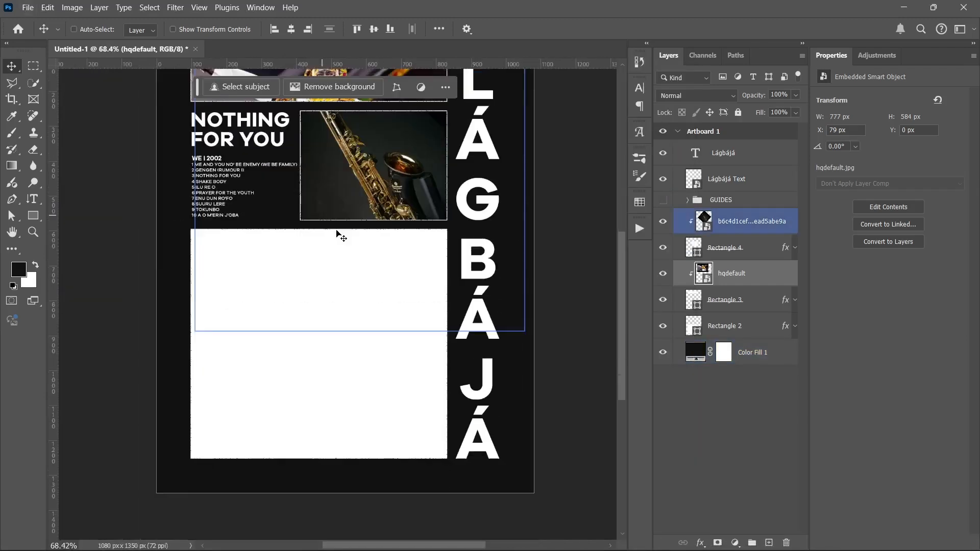
{"action": "left_click", "coordinate": [740, 325]}
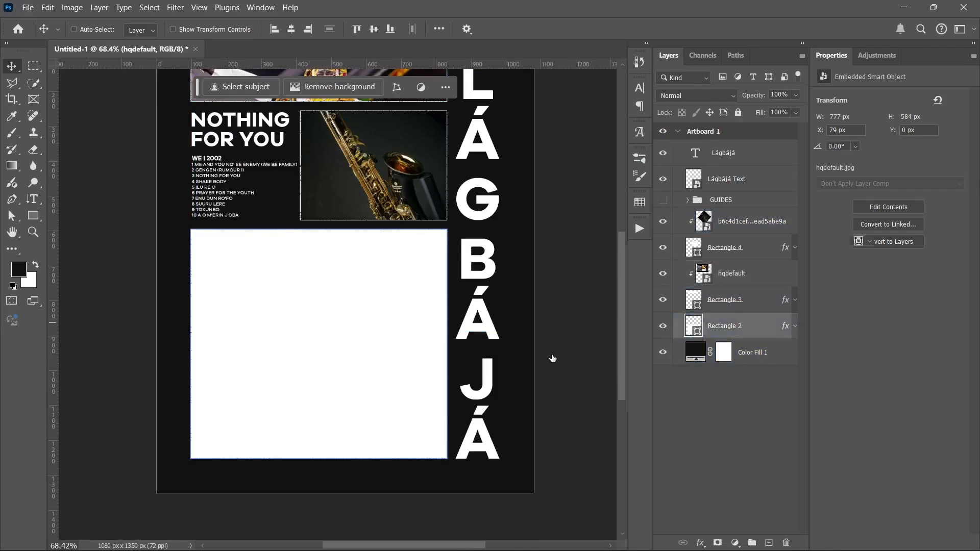
{"action": "left_click", "coordinate": [438, 542]}
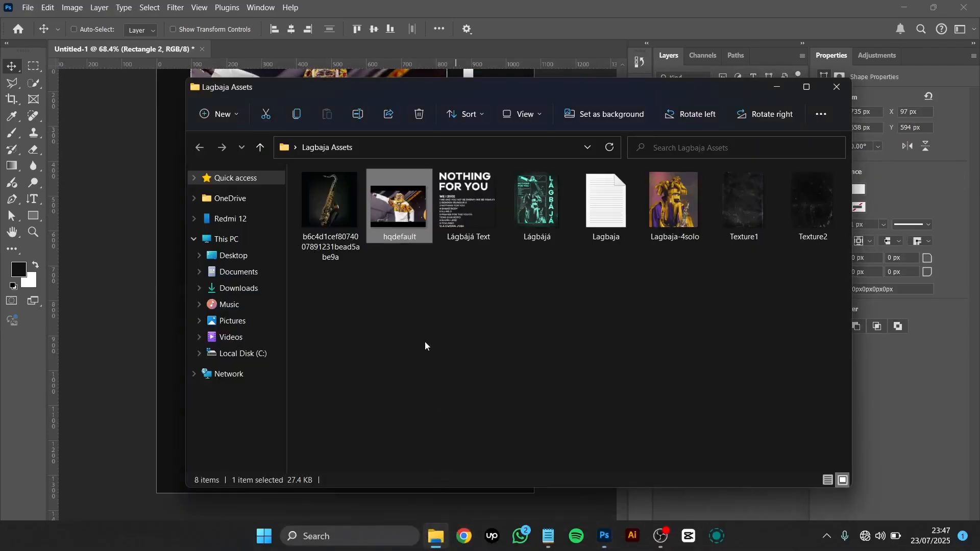
{"action": "left_click", "coordinate": [681, 216]}
{"action": "left_click_drag", "start_coordinate": [685, 207], "coordinate": [228, 341]}
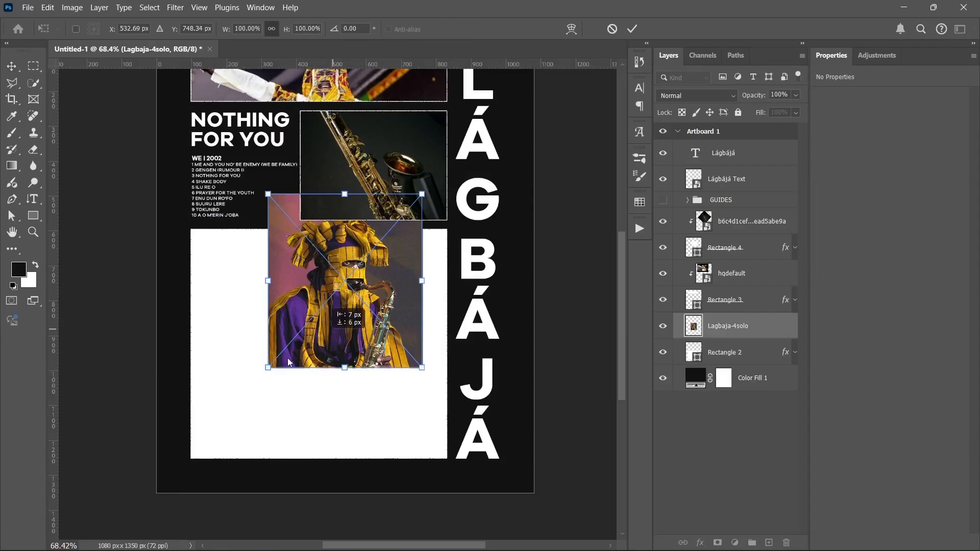
Align the Lagbaja-4solo image with Rectangle 2's lower-left corner and scale it to about 180%
{"action": "left_click_drag", "start_coordinate": [334, 335], "coordinate": [191, 376]}
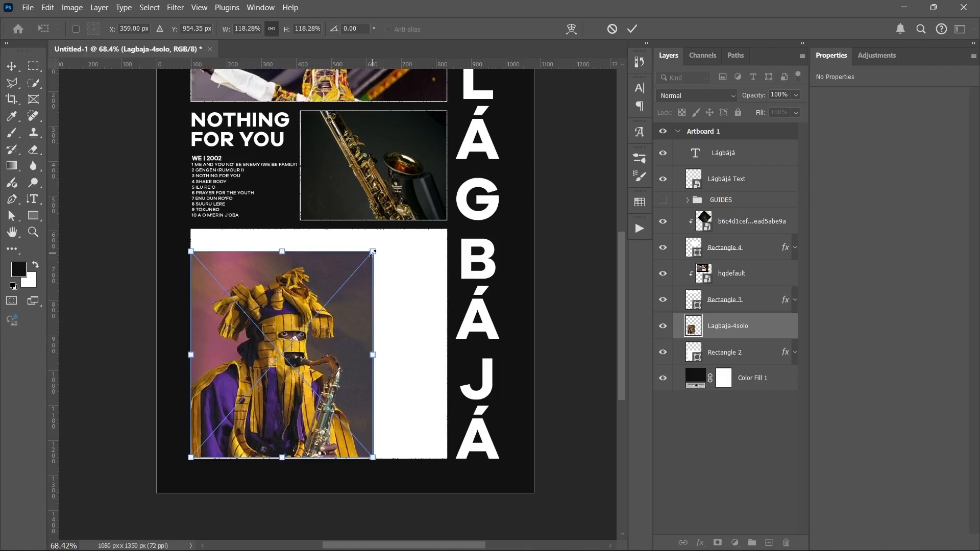
{"action": "left_click_drag", "start_coordinate": [373, 252], "coordinate": [492, 169]}
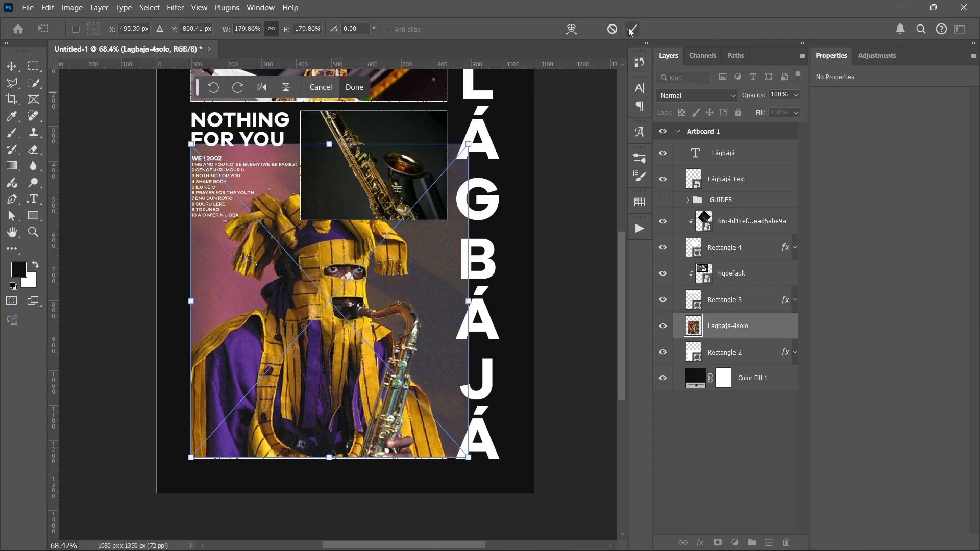
{"action": "key", "text": "Return"}
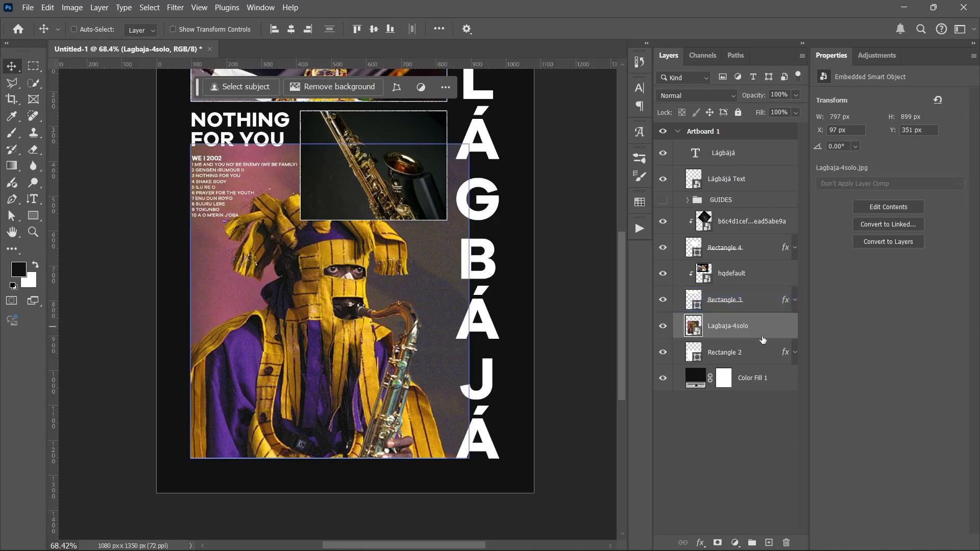
Move the Lagbaja-4solo and Rectangle 2 layers together to directly above the Lágbájá Text layer
{"action": "left_click", "coordinate": [761, 352], "text": "ctrl"}
{"action": "left_click_drag", "start_coordinate": [733, 336], "coordinate": [713, 173]}
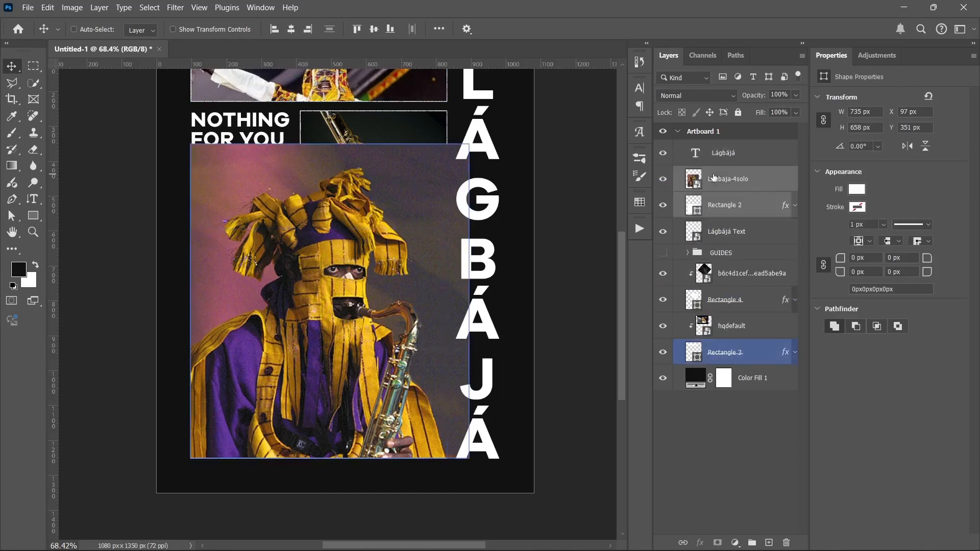
{"action": "left_click", "coordinate": [729, 429]}
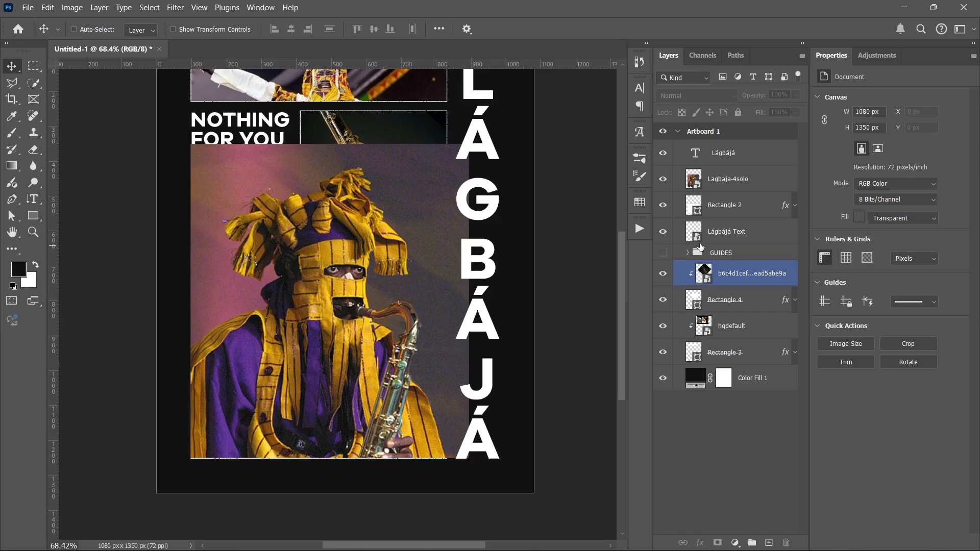
Clip the Lagbaja-4solo image to Rectangle 2 and deselect the layers
{"action": "left_click", "coordinate": [729, 211]}
{"action": "left_click_drag", "start_coordinate": [728, 213], "coordinate": [728, 190]}
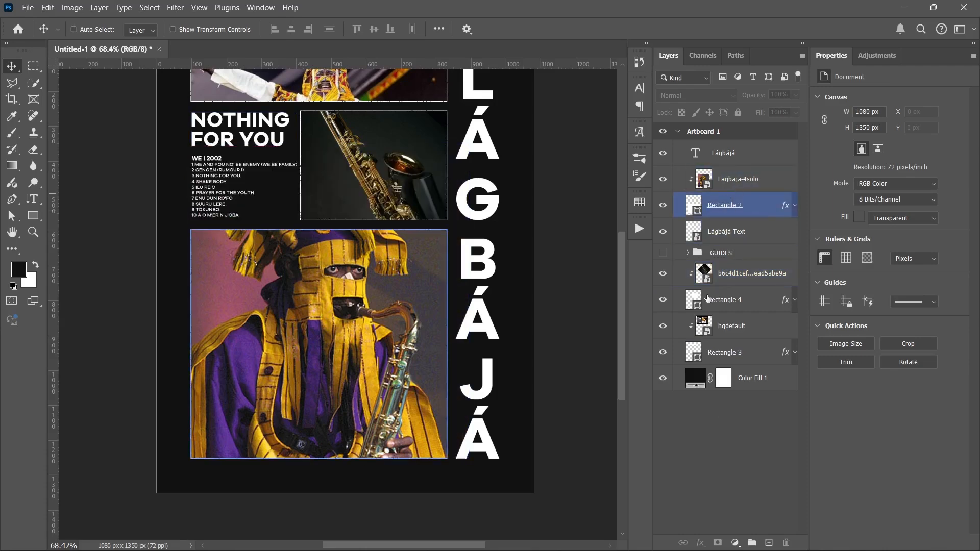
{"action": "left_click", "coordinate": [681, 513]}
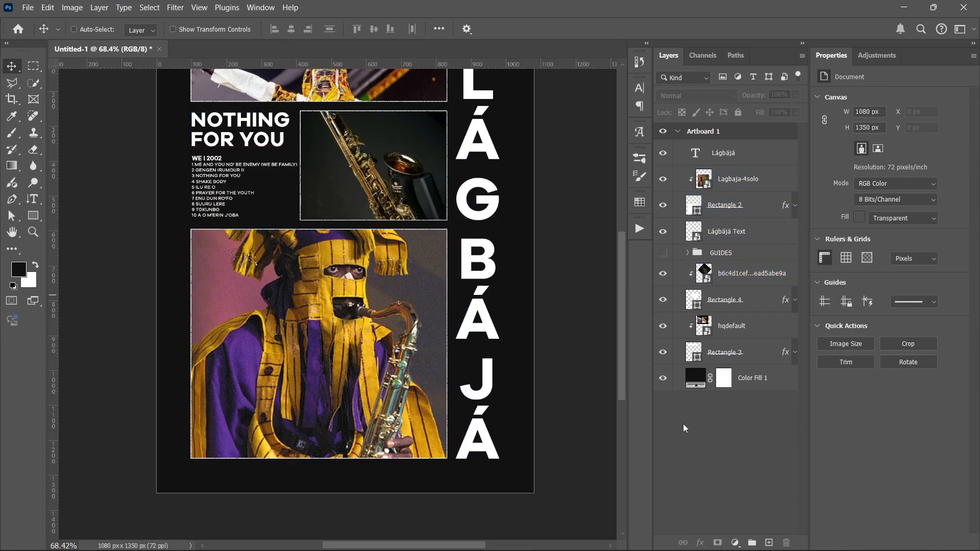
Select the masked saxophonist in the Lagbaja-4solo image and copy the selection to a new layer above it
{"action": "left_click", "coordinate": [745, 206]}
{"action": "left_click", "coordinate": [773, 185]}
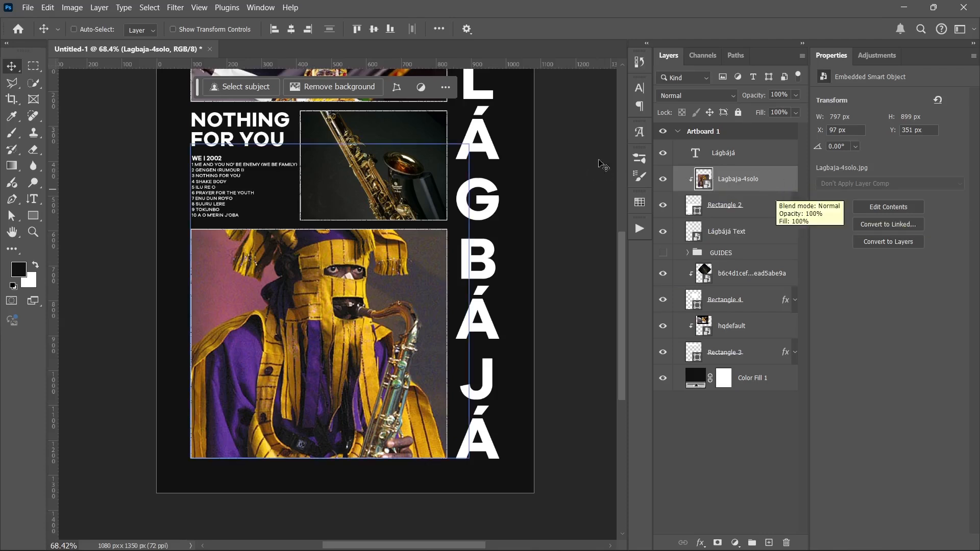
{"action": "left_click", "coordinate": [243, 88]}
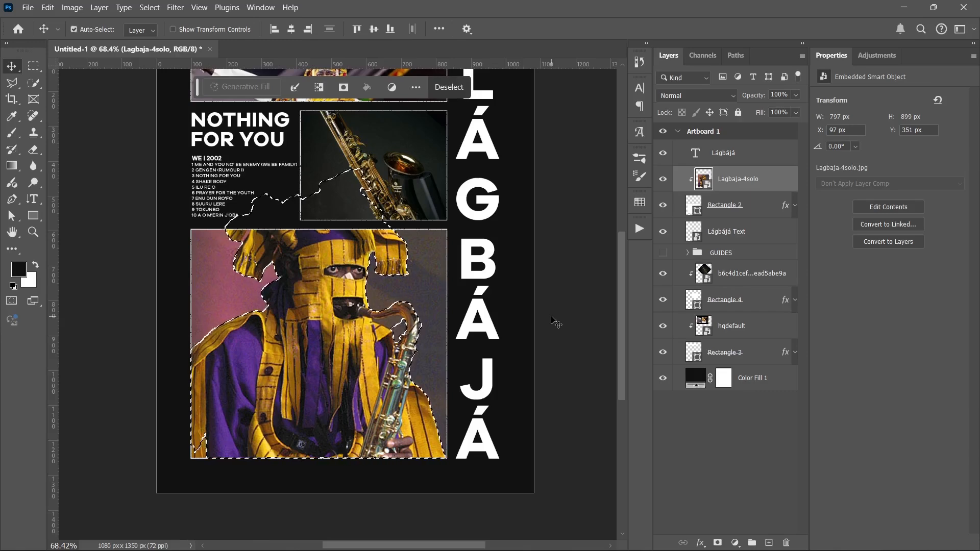
{"action": "key", "text": "ctrl+j"}
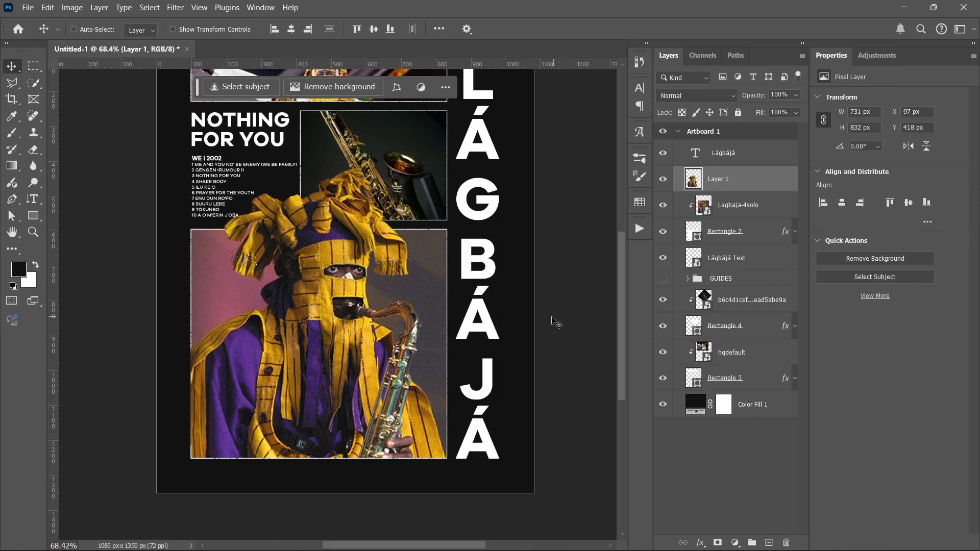
{"action": "scroll", "coordinate": [434, 329], "scroll_direction": "up", "scroll_amount": 3}
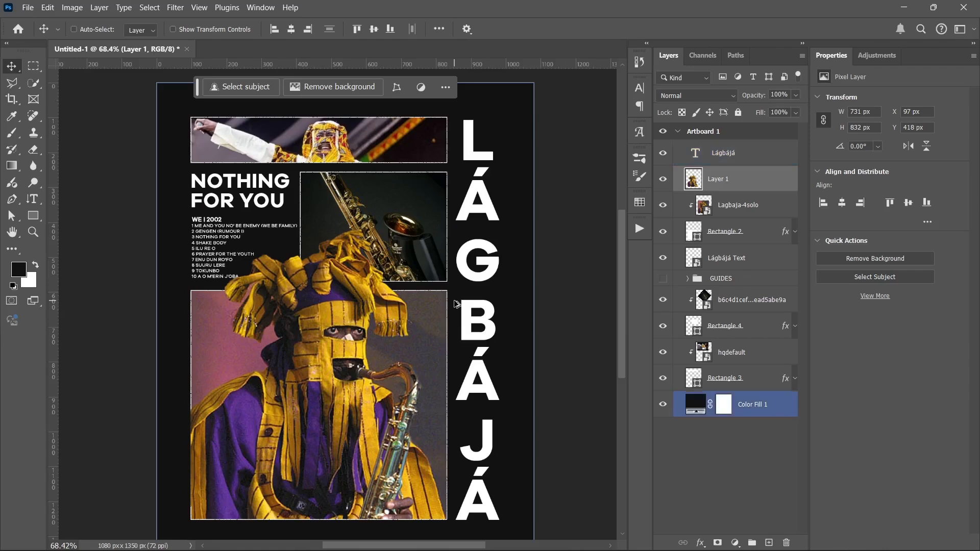
{"action": "scroll", "coordinate": [459, 306], "scroll_direction": "down", "scroll_amount": 1}
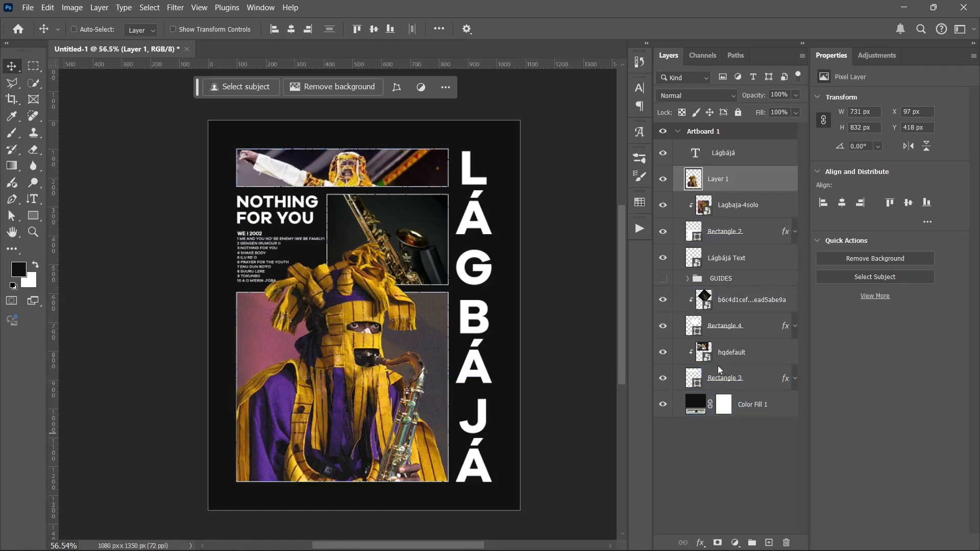
Add a Threshold adjustment above the hqdefault image and clip it so it affects only the Rectangle 3 picture
{"action": "left_click", "coordinate": [741, 352]}
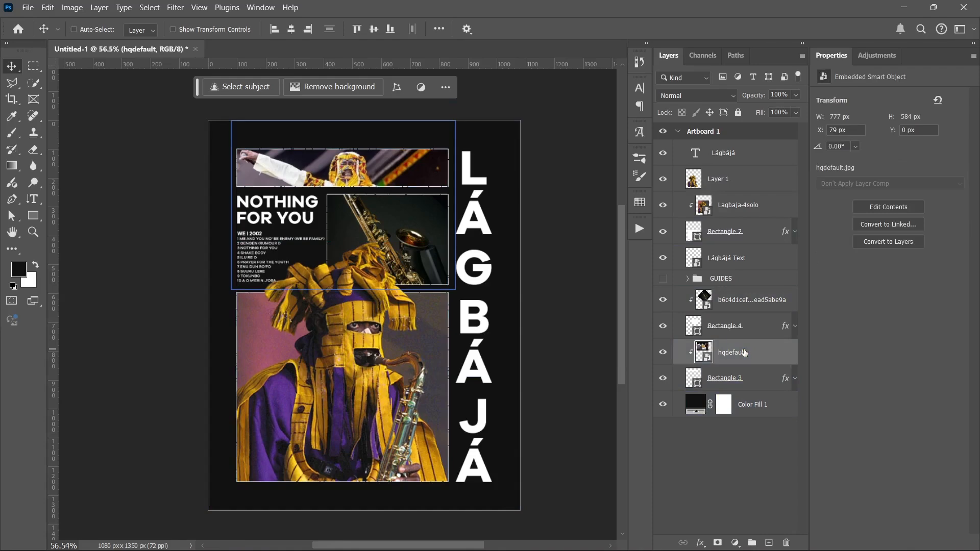
{"action": "left_click", "coordinate": [663, 353]}
{"action": "left_click", "coordinate": [663, 354]}
{"action": "left_click", "coordinate": [663, 354]}
{"action": "left_click", "coordinate": [663, 353]}
{"action": "left_click", "coordinate": [735, 543]}
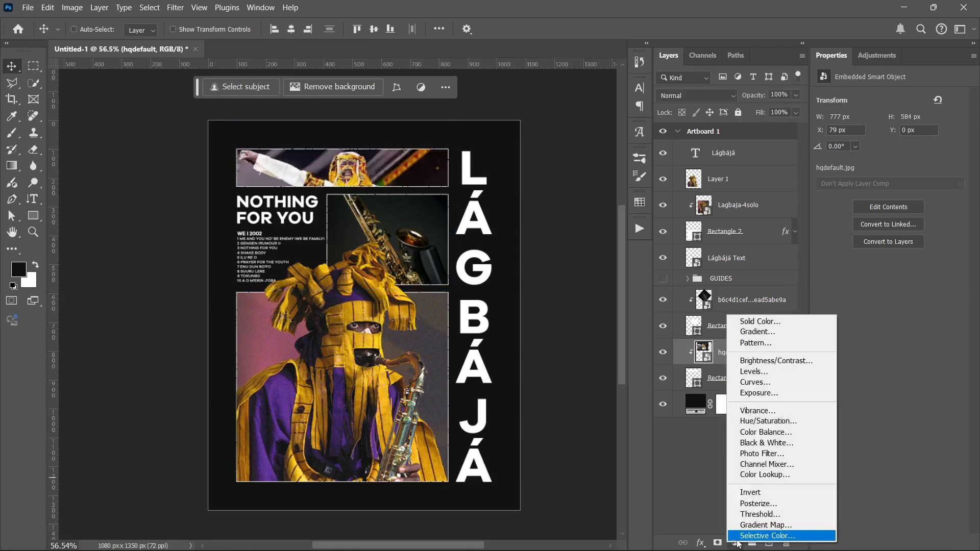
{"action": "left_click", "coordinate": [758, 514]}
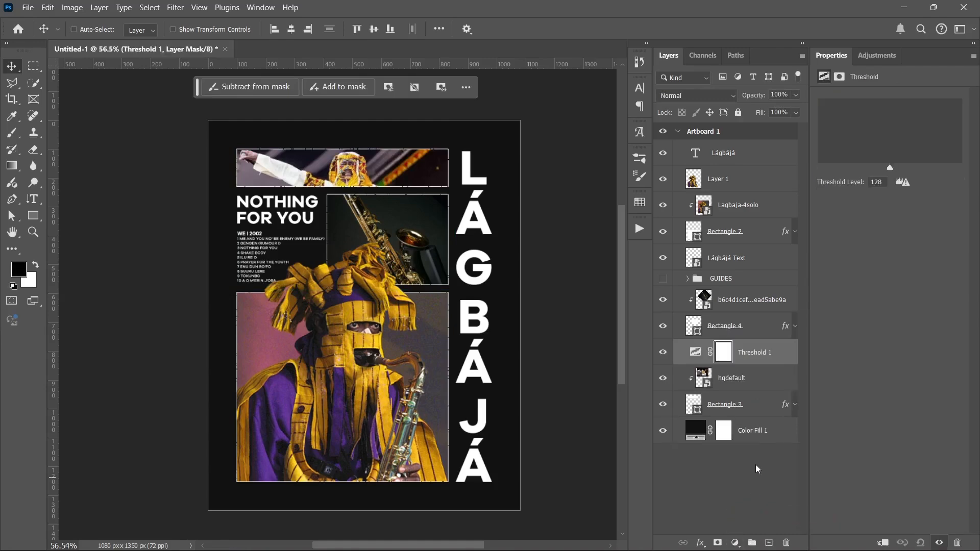
{"action": "left_click", "coordinate": [885, 541]}
{"action": "left_click", "coordinate": [740, 406]}
{"action": "left_click", "coordinate": [692, 381]}
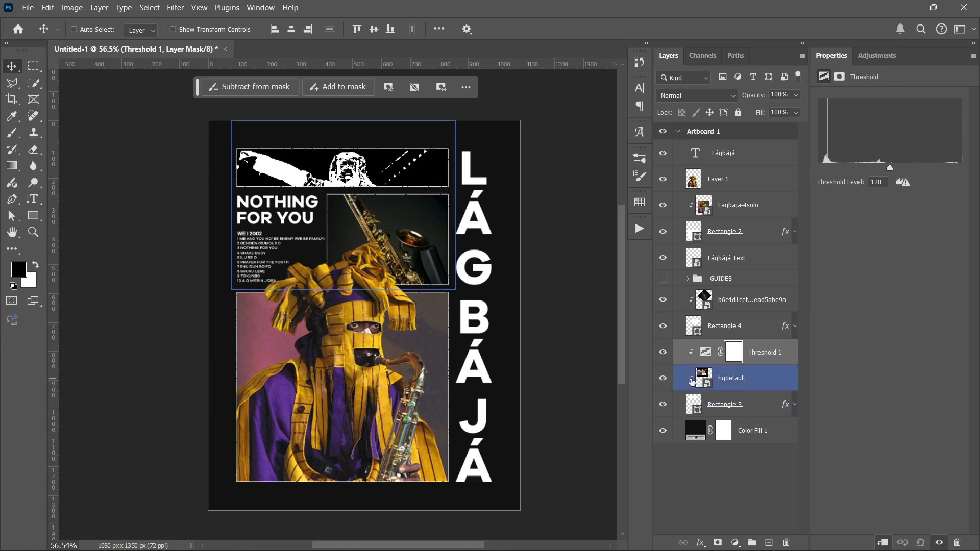
Combine the Threshold 1 adjustment and the hqdefault image into one smart object
{"action": "left_click", "coordinate": [760, 389], "text": "ctrl"}
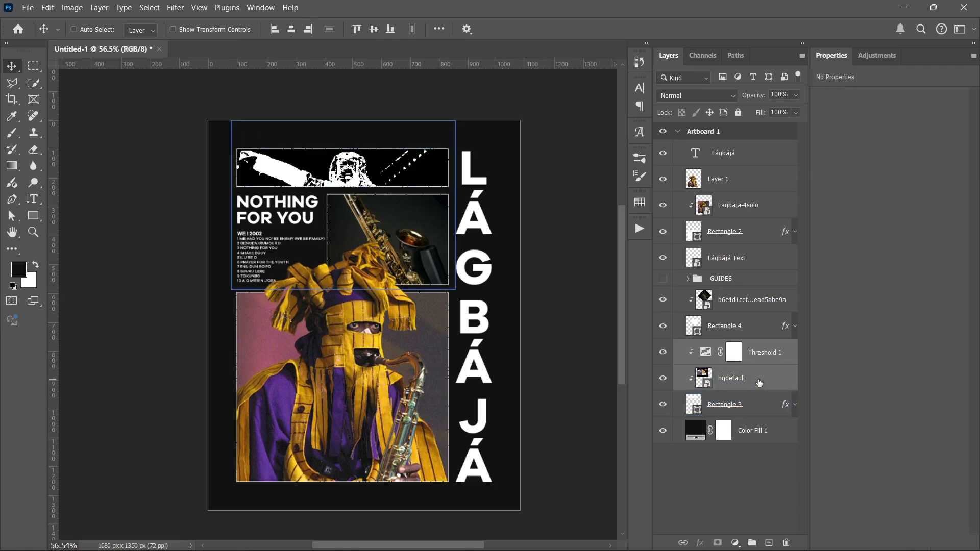
{"action": "right_click", "coordinate": [759, 381]}
{"action": "left_click", "coordinate": [797, 296]}
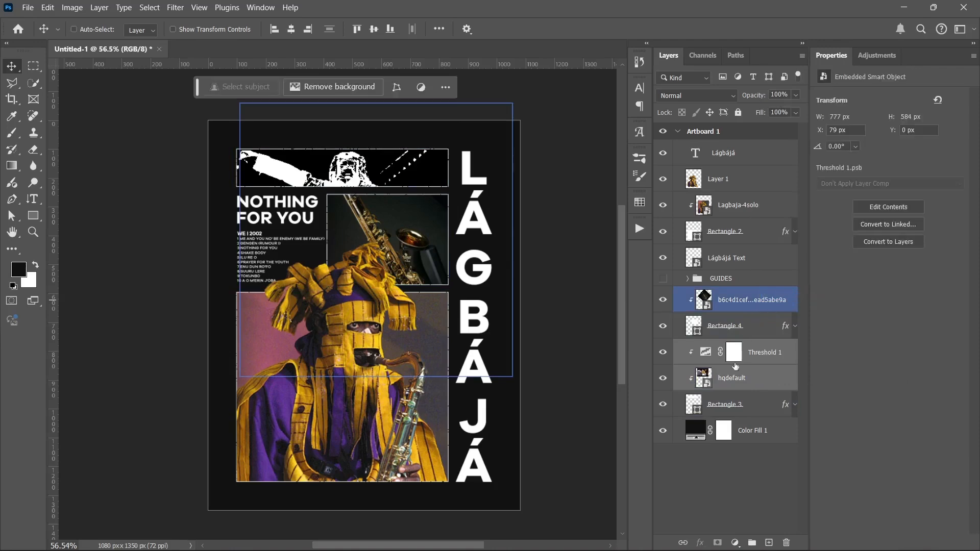
Inside the Threshold 1 smart object, add 43.77% uniform noise to the hqdefault image, and save and close its contents
{"action": "double_click", "coordinate": [705, 352]}
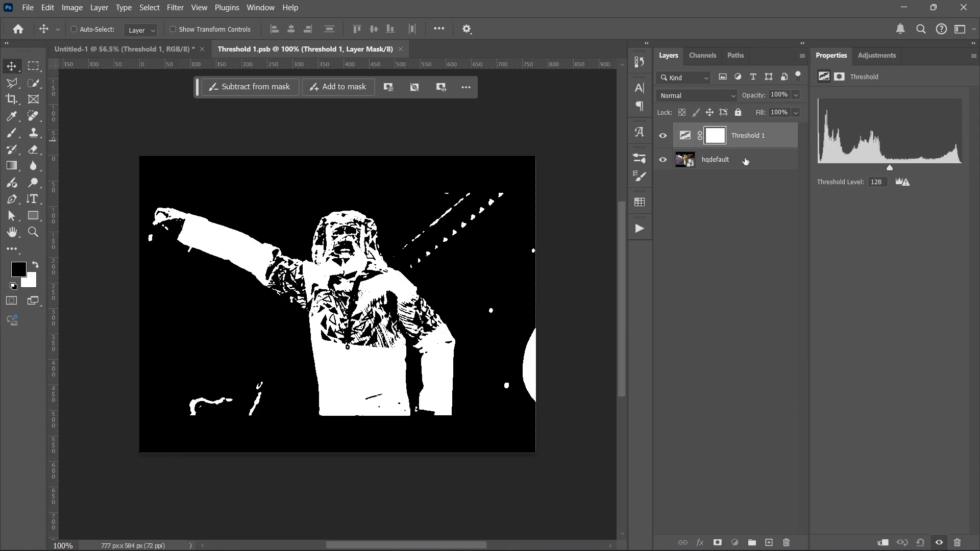
{"action": "left_click", "coordinate": [745, 162]}
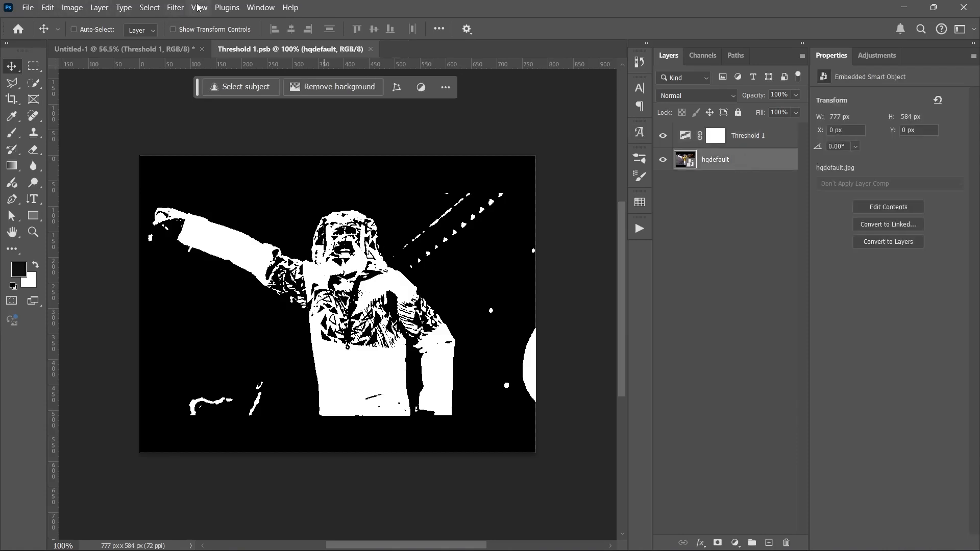
{"action": "left_click", "coordinate": [174, 8]}
{"action": "mouse_move", "coordinate": [220, 185]}
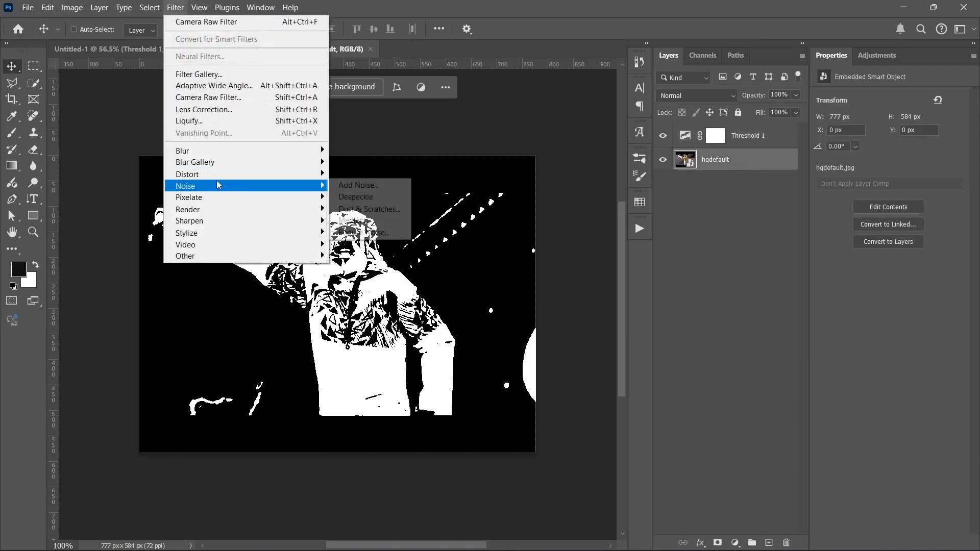
{"action": "left_click", "coordinate": [356, 185]}
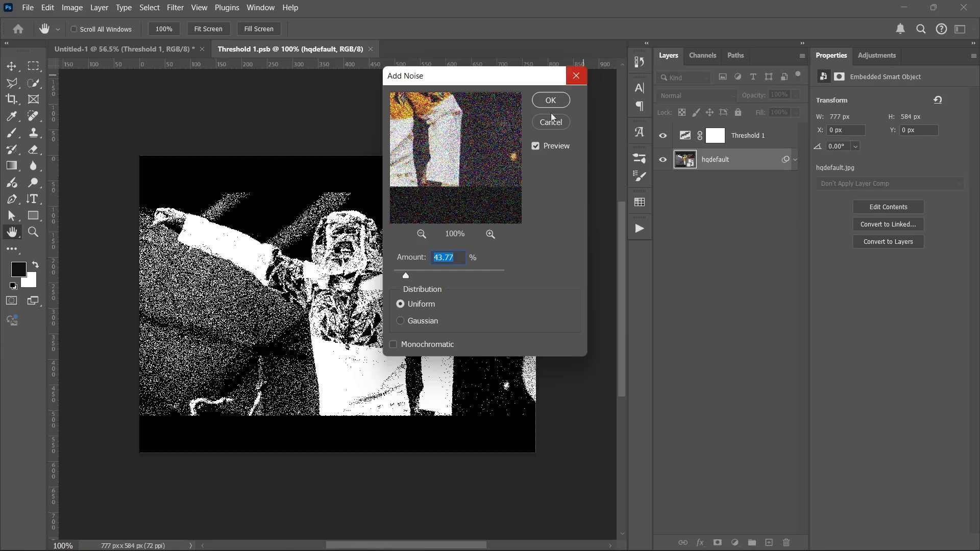
{"action": "key", "text": "Return"}
{"action": "key", "text": "ctrl+s"}
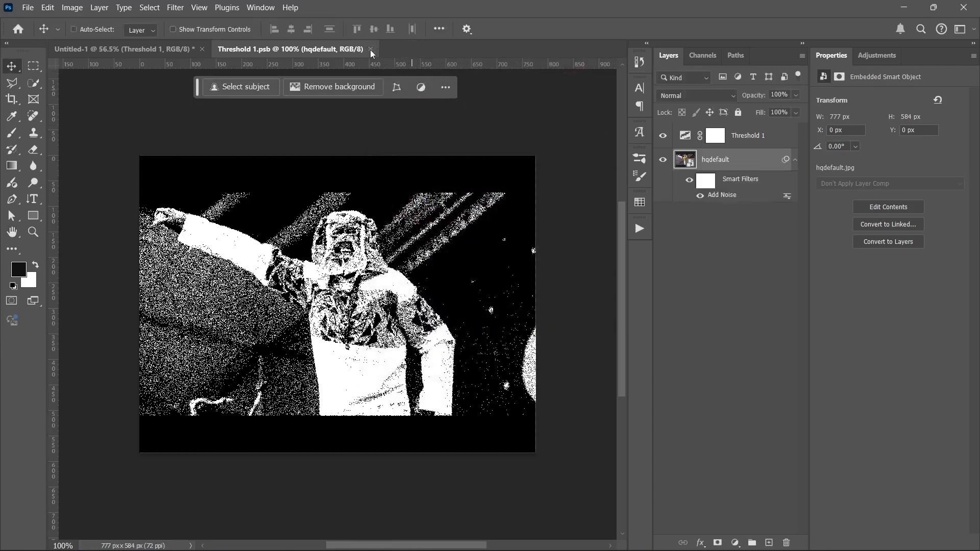
{"action": "left_click", "coordinate": [370, 49]}
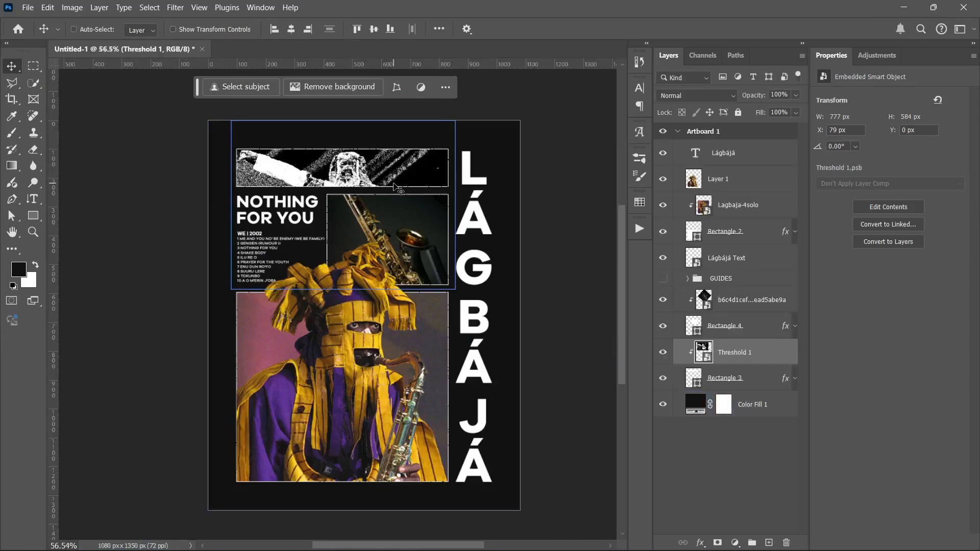
Add a Threshold adjustment above the saxophone image and clip it so it affects only the Rectangle 4 picture
{"action": "left_click", "coordinate": [746, 299]}
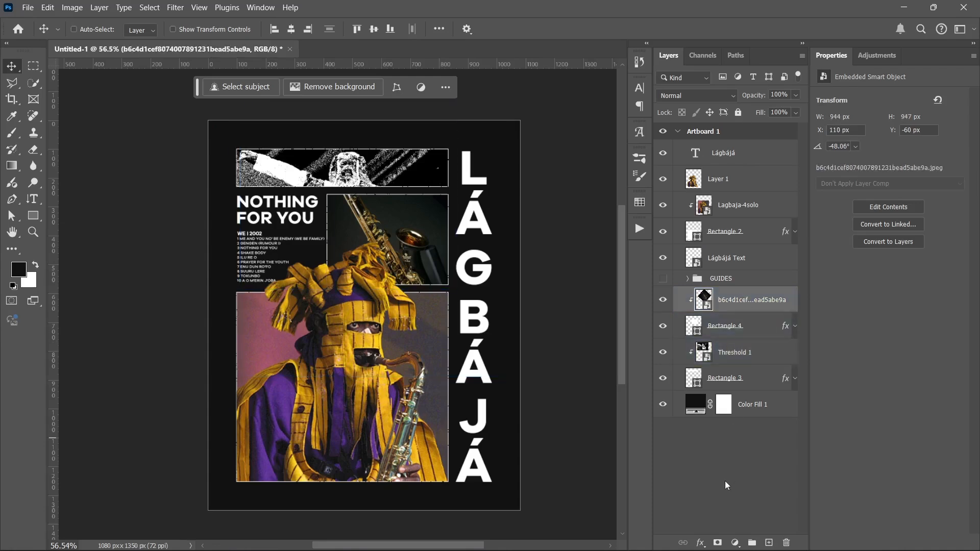
{"action": "left_click", "coordinate": [733, 543]}
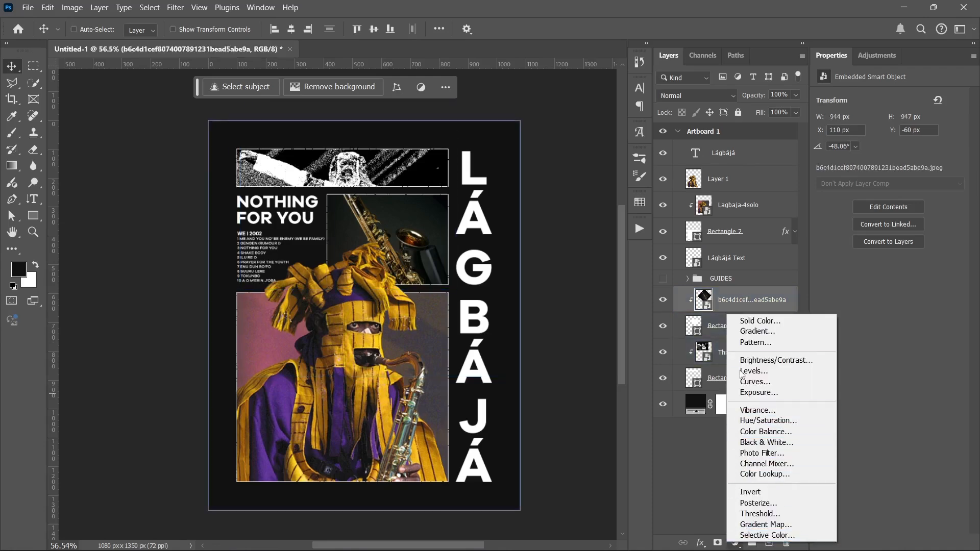
{"action": "left_click", "coordinate": [766, 513]}
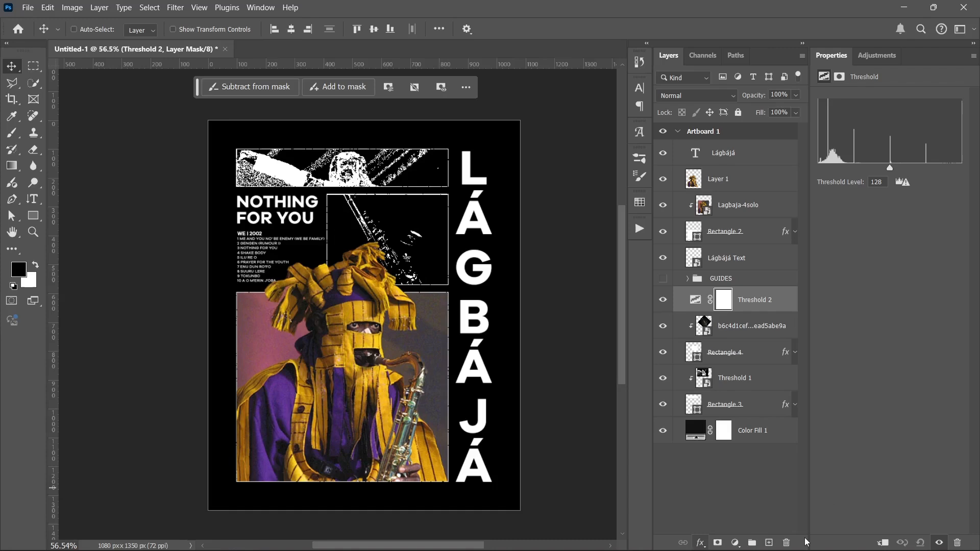
{"action": "left_click", "coordinate": [876, 543]}
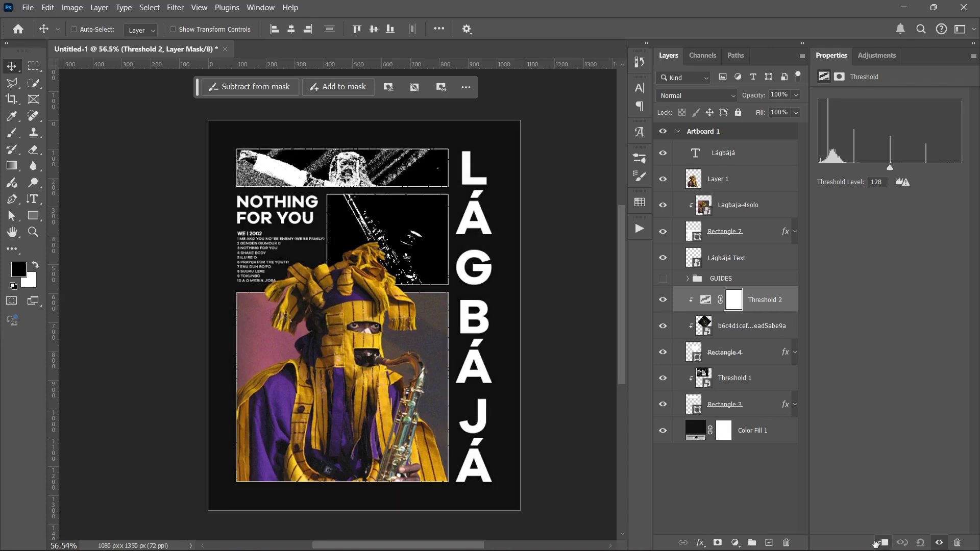
Combine the Threshold 2 adjustment and the saxophone image into one smart object
{"action": "left_click", "coordinate": [756, 379]}
{"action": "left_click", "coordinate": [748, 326]}
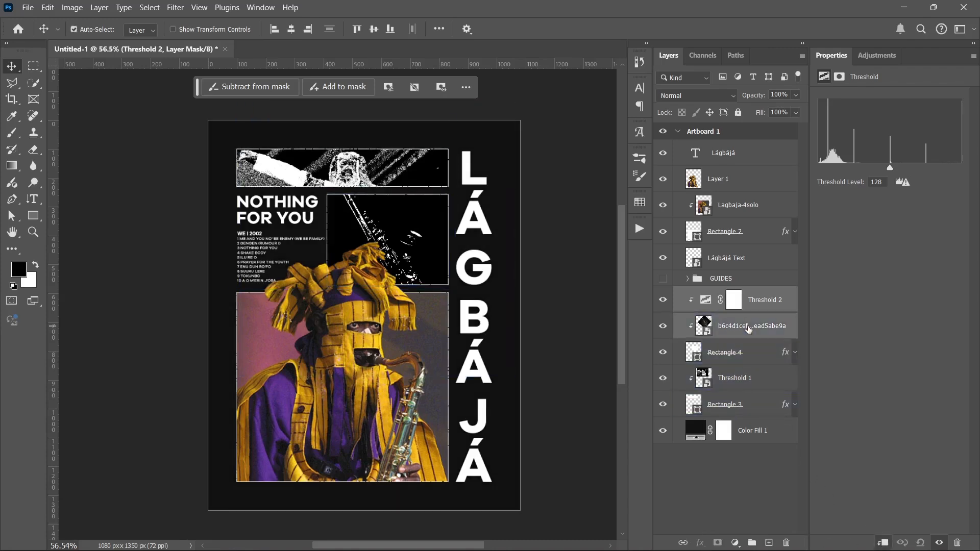
{"action": "right_click", "coordinate": [748, 326]}
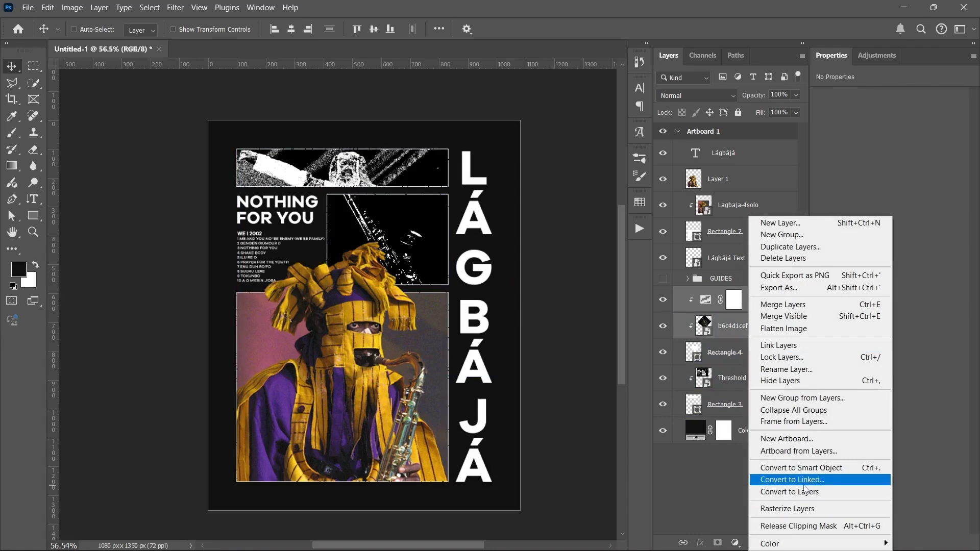
{"action": "left_click", "coordinate": [803, 468]}
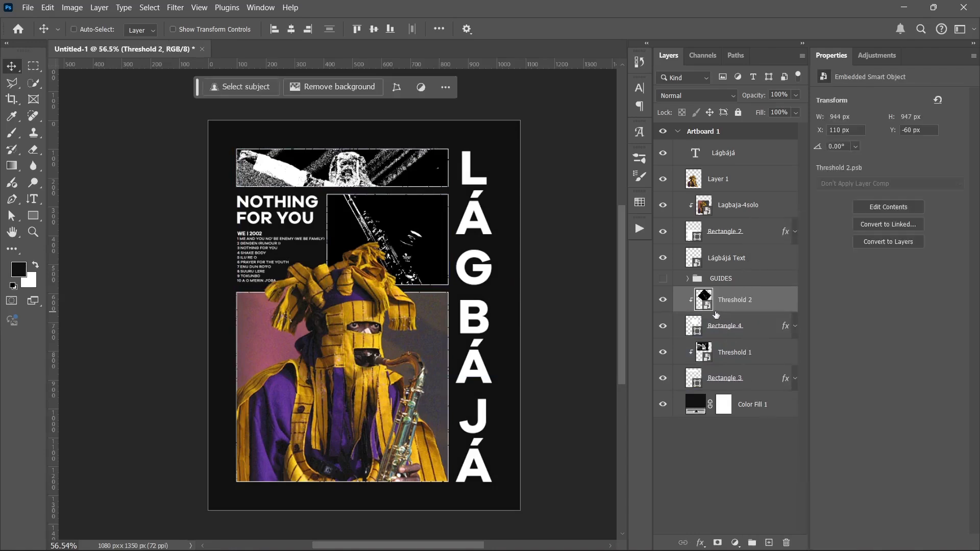
Inside the Threshold 2 smart object, add 43.77% uniform noise to the saxophone image, and save and close its contents
{"action": "double_click", "coordinate": [702, 299]}
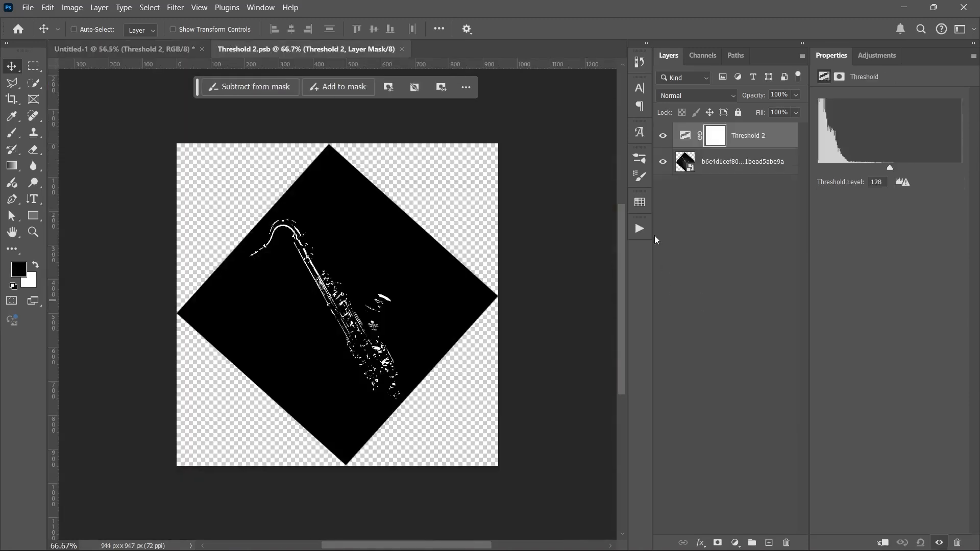
{"action": "left_click", "coordinate": [741, 161]}
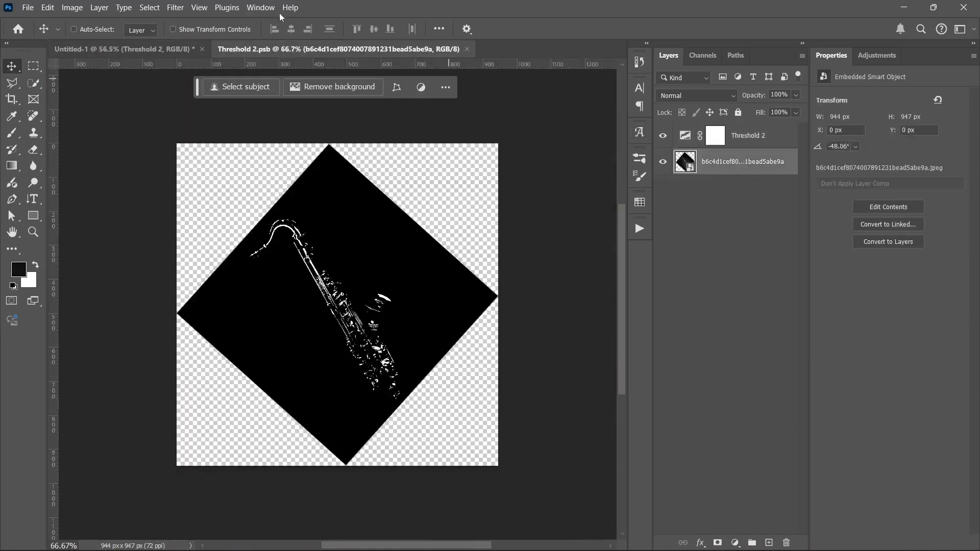
{"action": "left_click", "coordinate": [208, 9]}
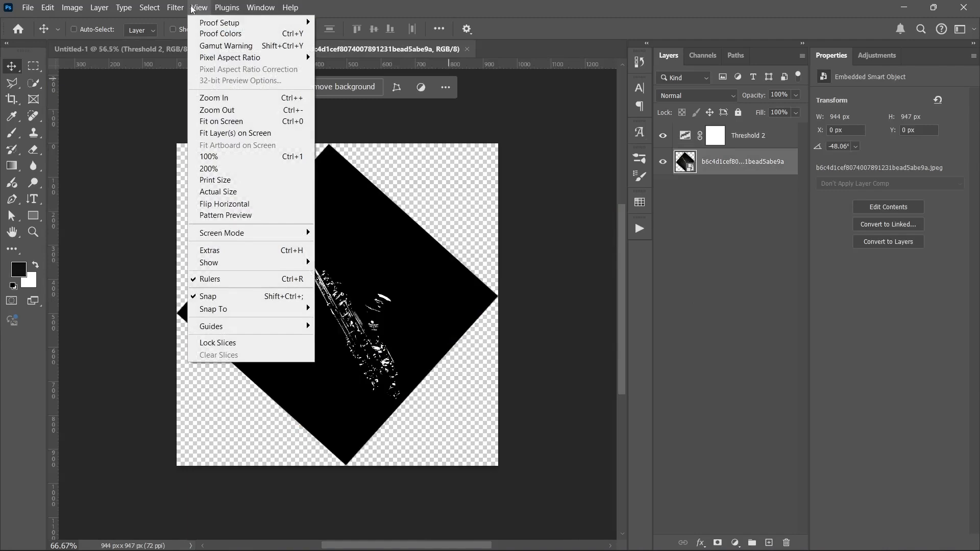
{"action": "left_click", "coordinate": [190, 22]}
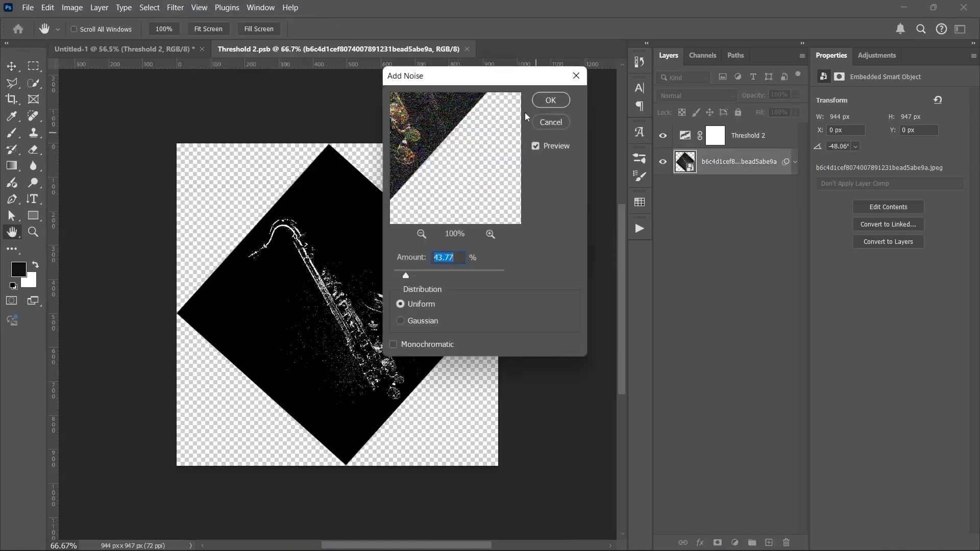
{"action": "left_click", "coordinate": [540, 102]}
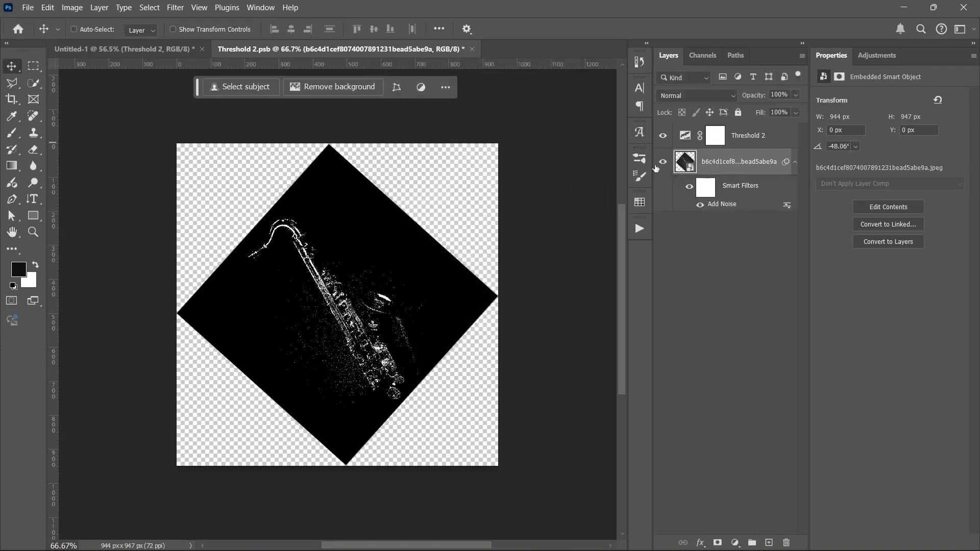
{"action": "key", "text": "ctrl+s"}
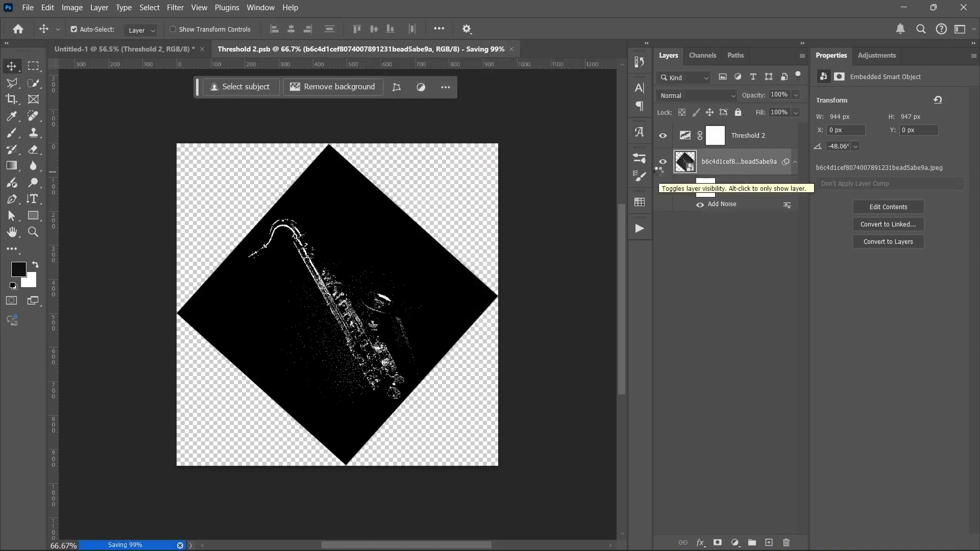
{"action": "key", "text": "ctrl+w"}
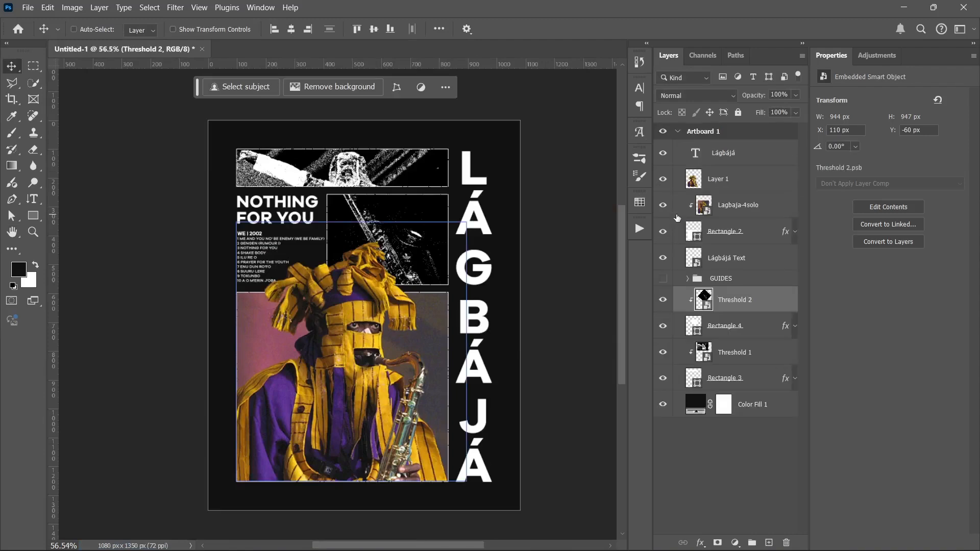
Add a Threshold adjustment above Layer 1 and clip it to the masked saxophonist cutout
{"action": "left_click", "coordinate": [737, 207]}
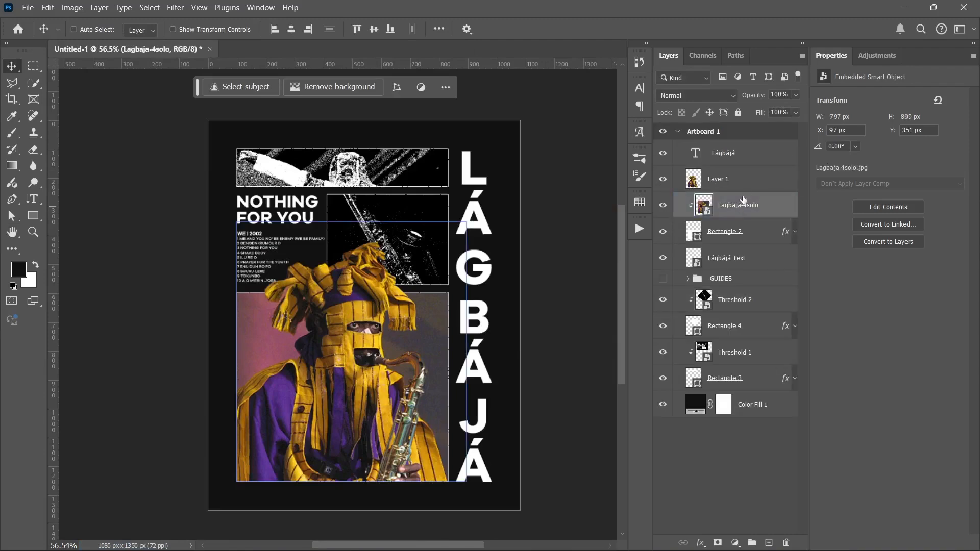
{"action": "left_click", "coordinate": [748, 184]}
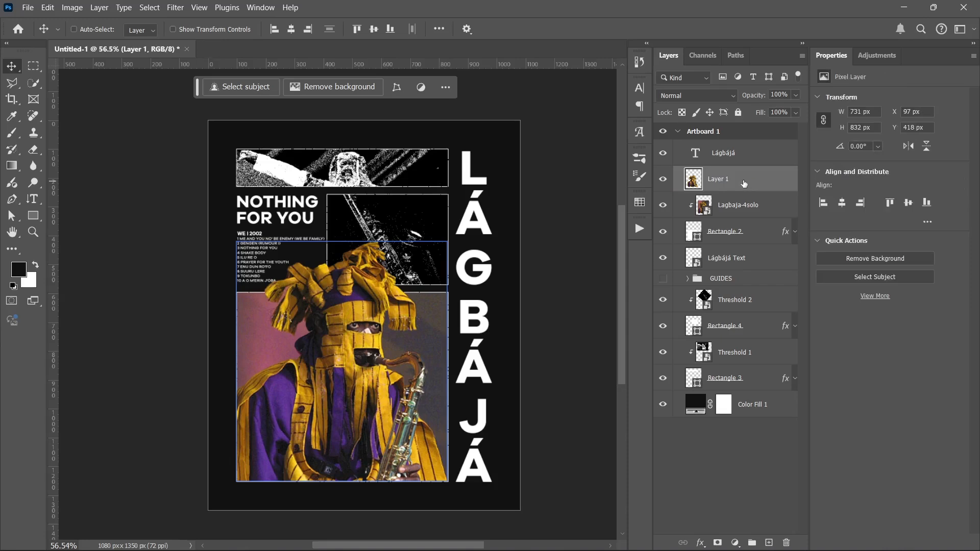
{"action": "left_click", "coordinate": [744, 542]}
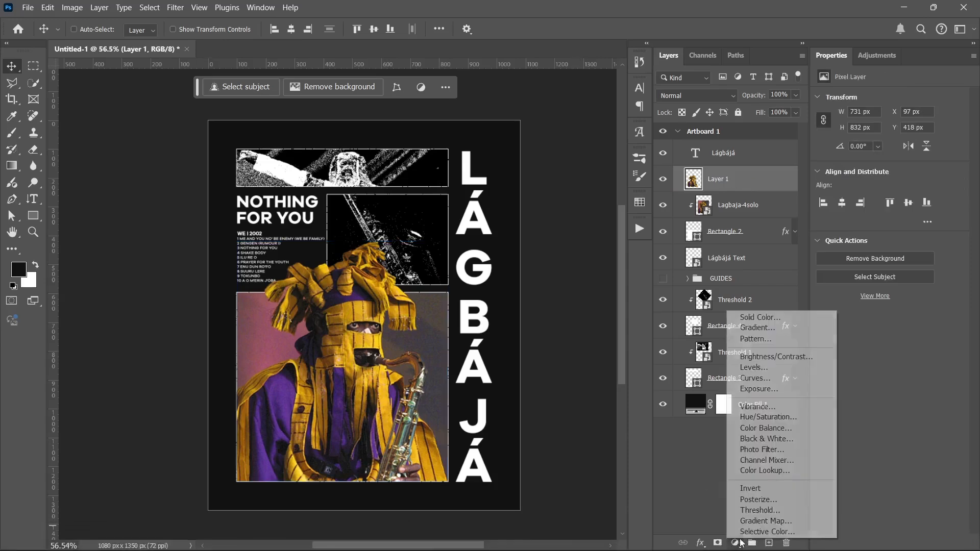
{"action": "left_click", "coordinate": [758, 510]}
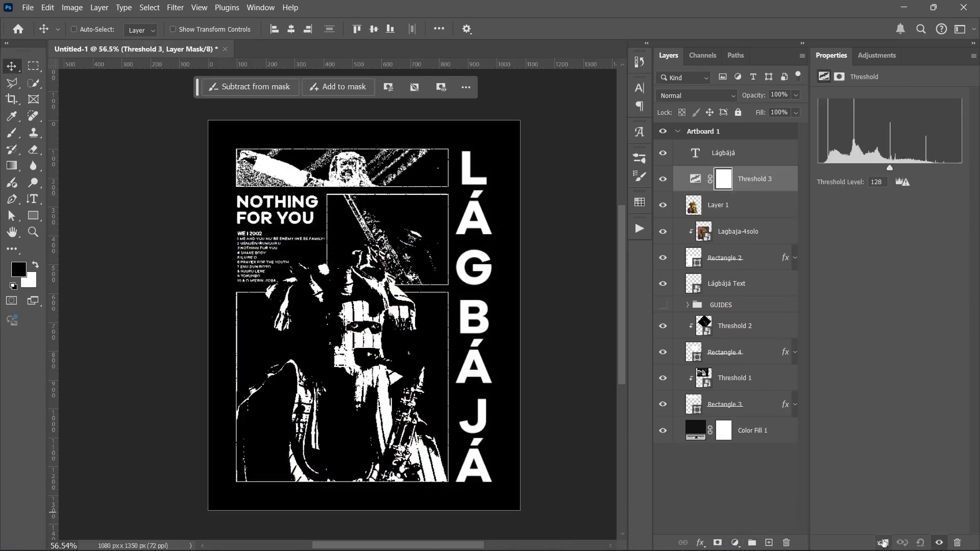
{"action": "left_click", "coordinate": [883, 543]}
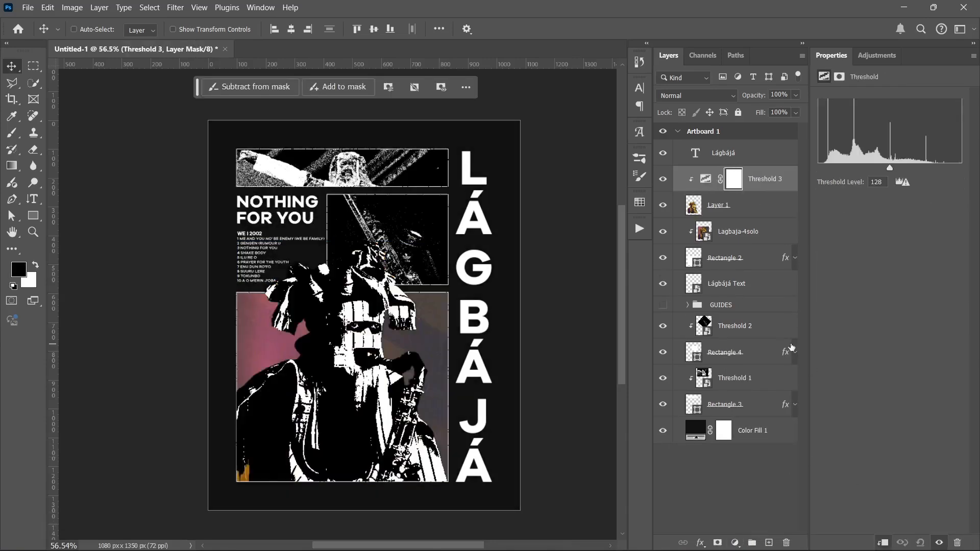
Combine the Threshold 3 adjustment and Layer 1 into one smart object
{"action": "left_click", "coordinate": [744, 205], "text": "ctrl"}
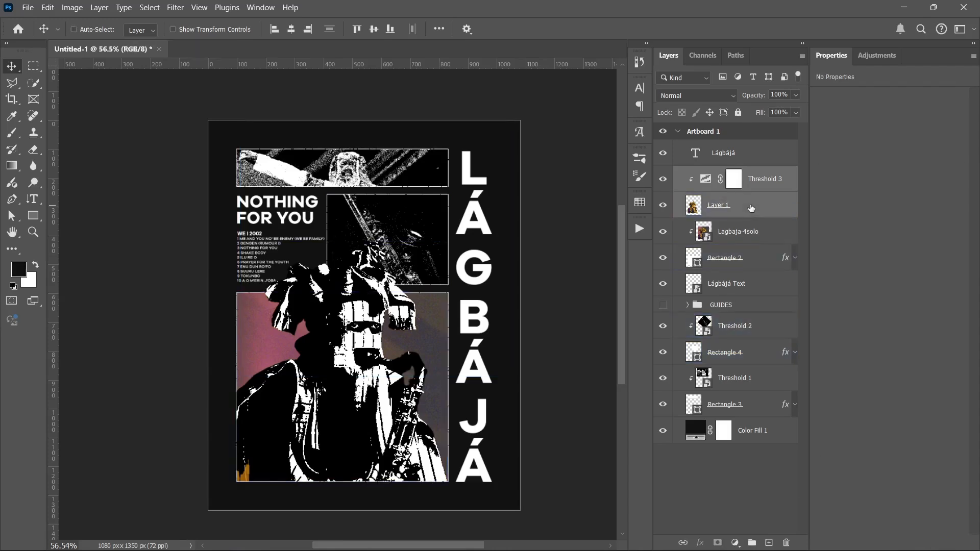
{"action": "right_click", "coordinate": [751, 207]}
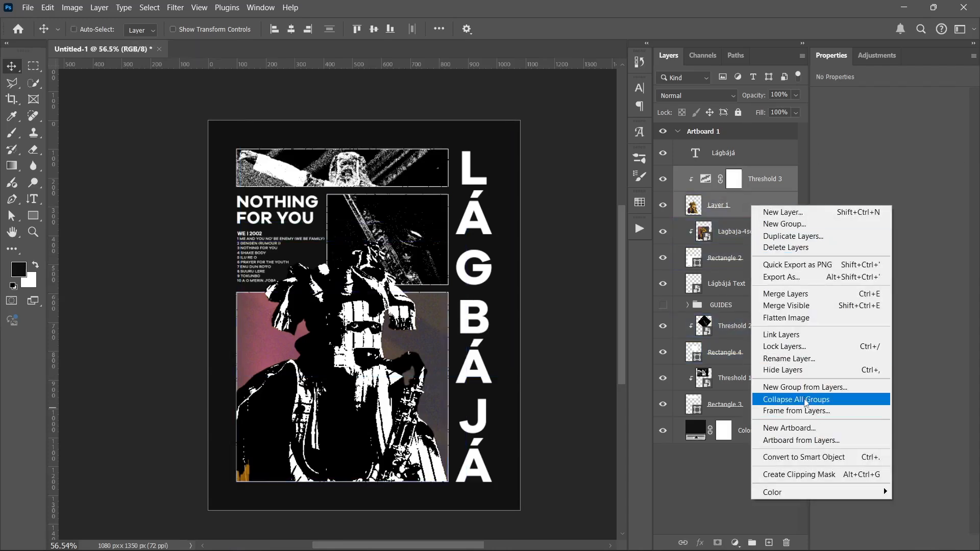
{"action": "left_click", "coordinate": [802, 458]}
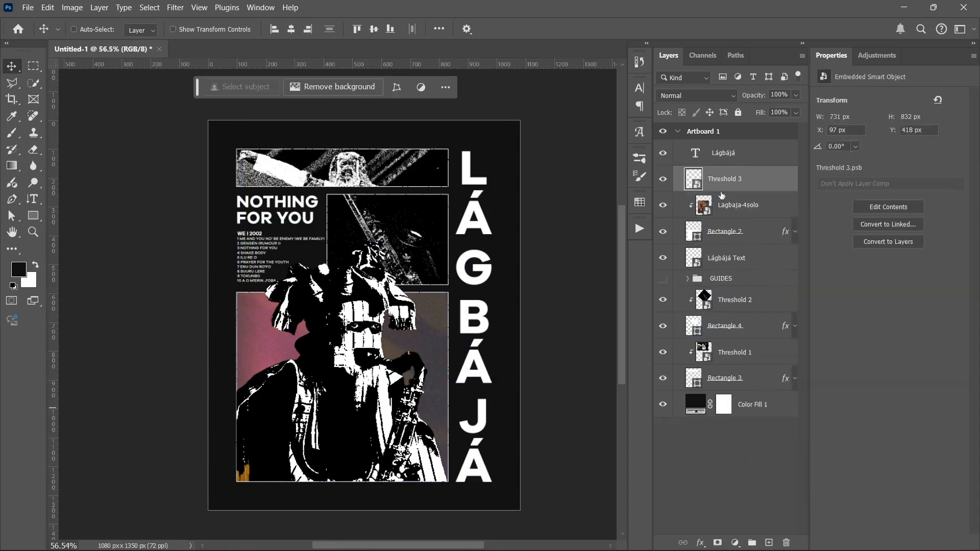
Inside the Threshold 3 smart object, reapply the last Add Noise filter to Layer 1, and save and close its contents
{"action": "double_click", "coordinate": [693, 182]}
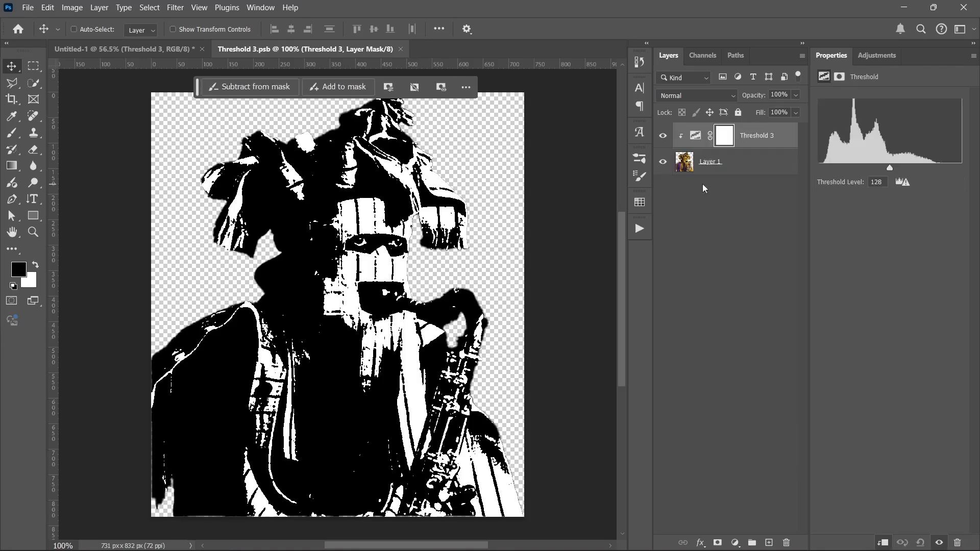
{"action": "left_click", "coordinate": [175, 7]}
{"action": "left_click", "coordinate": [191, 22]}
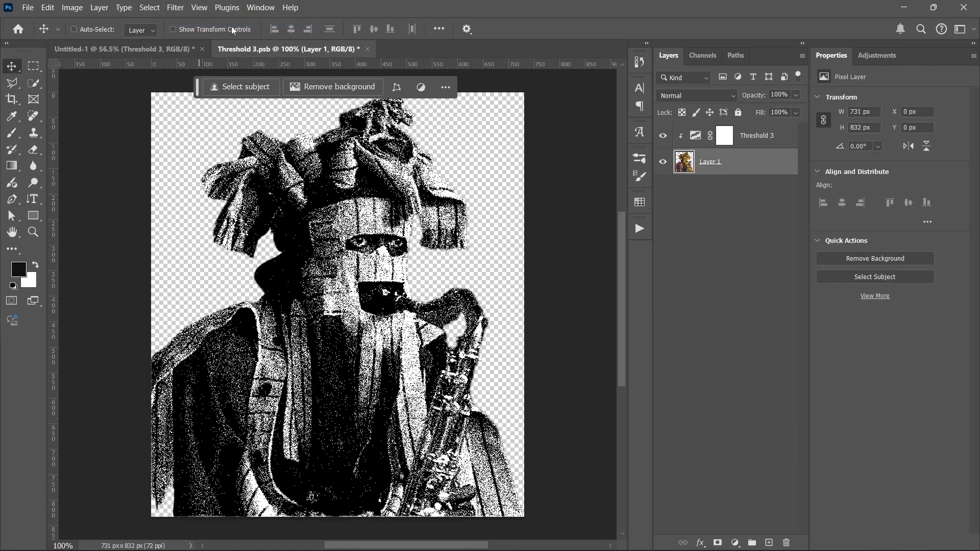
{"action": "key", "text": "ctrl+s"}
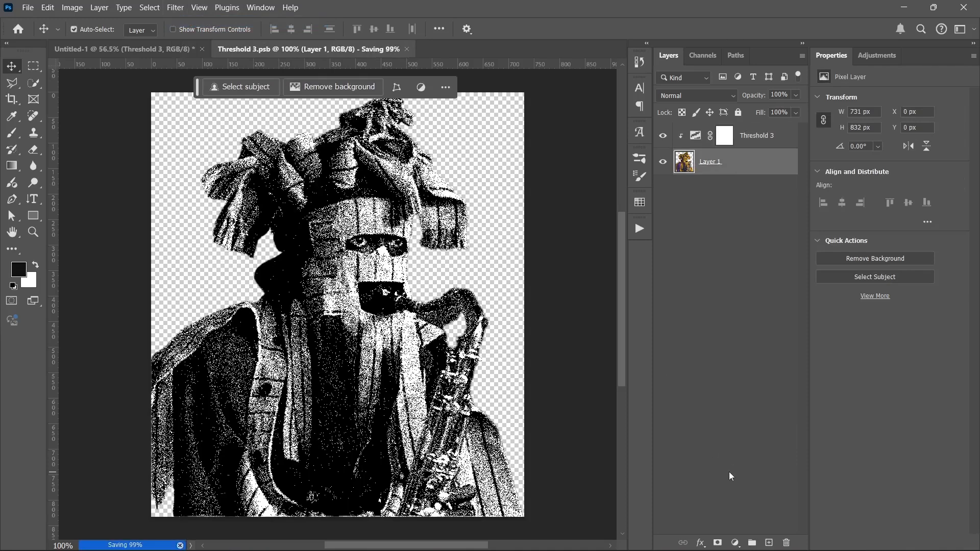
{"action": "key", "text": "ctrl+w"}
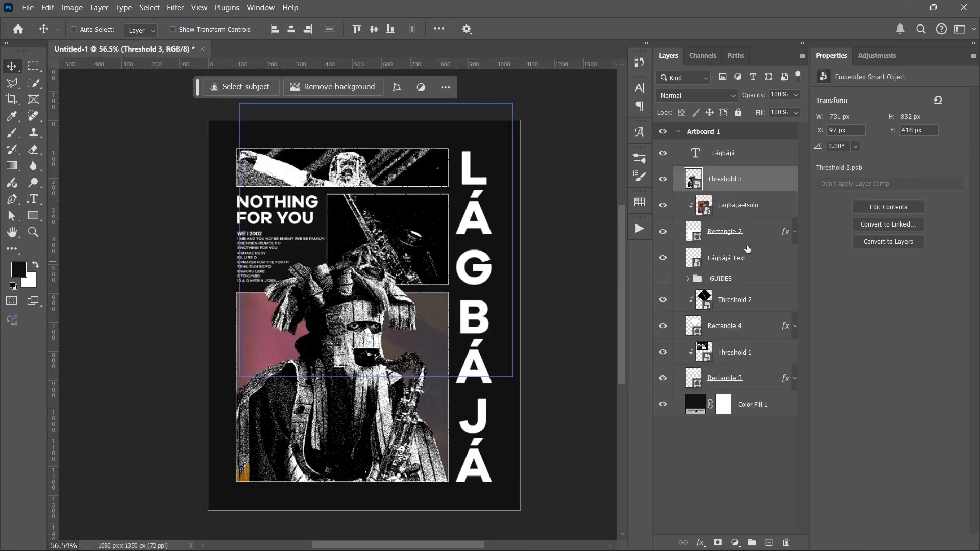
Add a Threshold adjustment above the Lagbaja-4solo image and clip it to the image's Rectangle 2 frame
{"action": "left_click", "coordinate": [738, 205]}
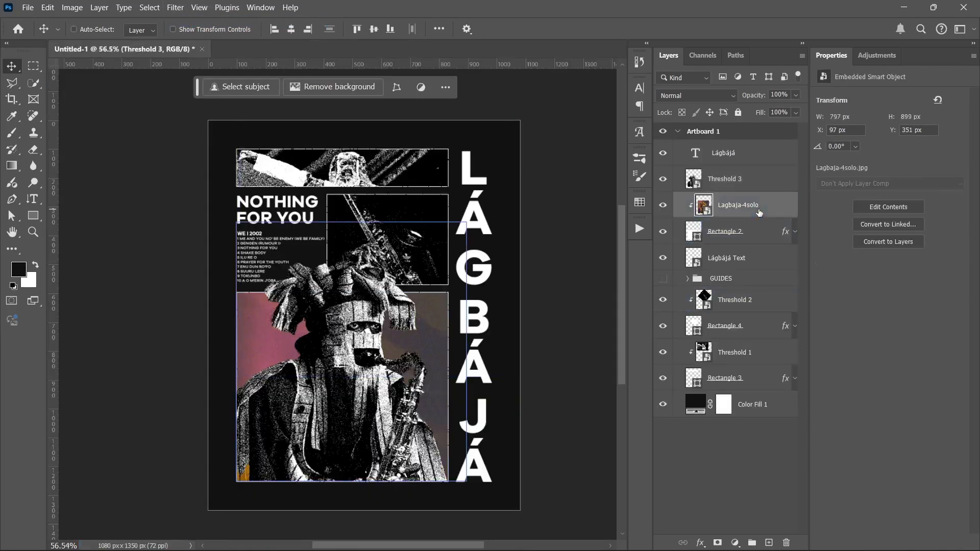
{"action": "left_click", "coordinate": [736, 542]}
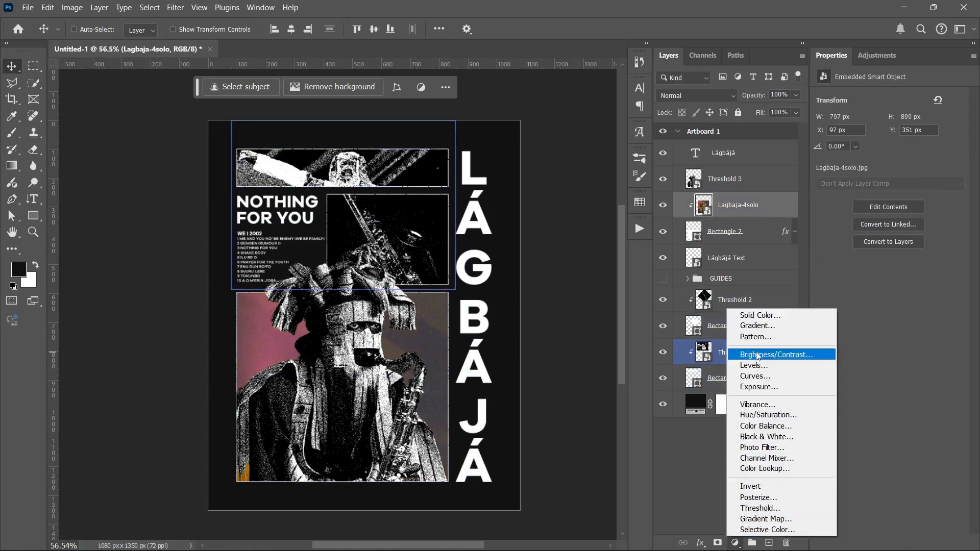
{"action": "left_click", "coordinate": [760, 508]}
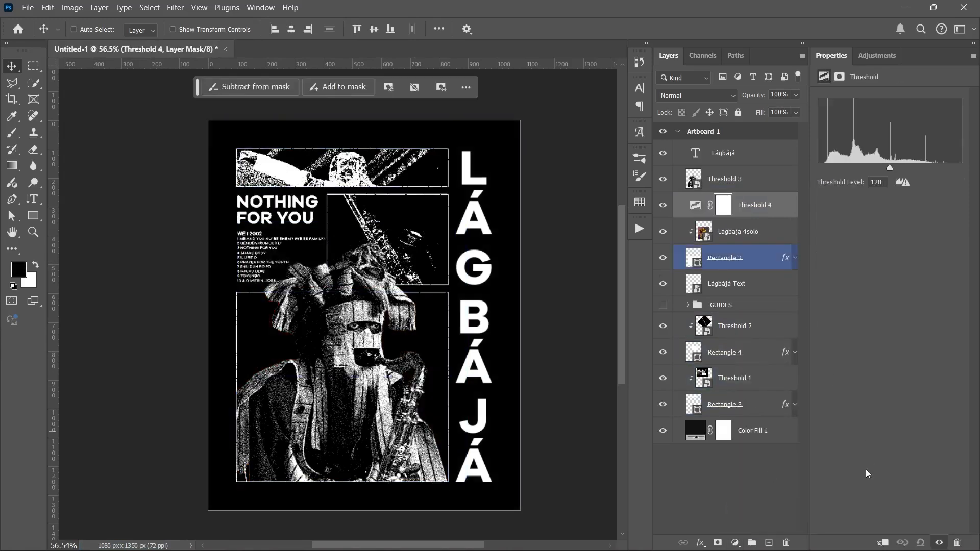
{"action": "key", "text": "ctrl+alt+g"}
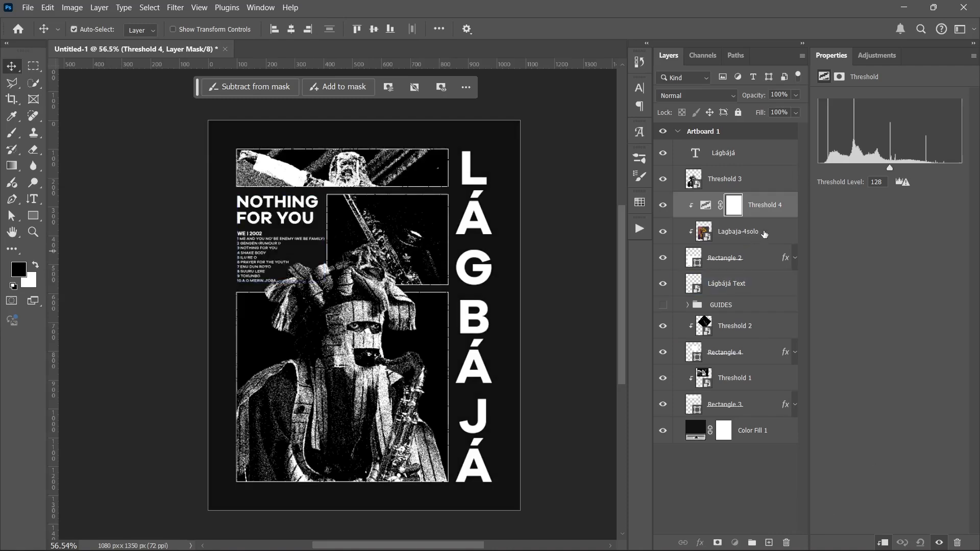
Combine the Threshold 4 adjustment and the Lagbaja-4solo image into one smart object
{"action": "left_click", "coordinate": [764, 232], "text": "shift"}
{"action": "right_click", "coordinate": [764, 232]}
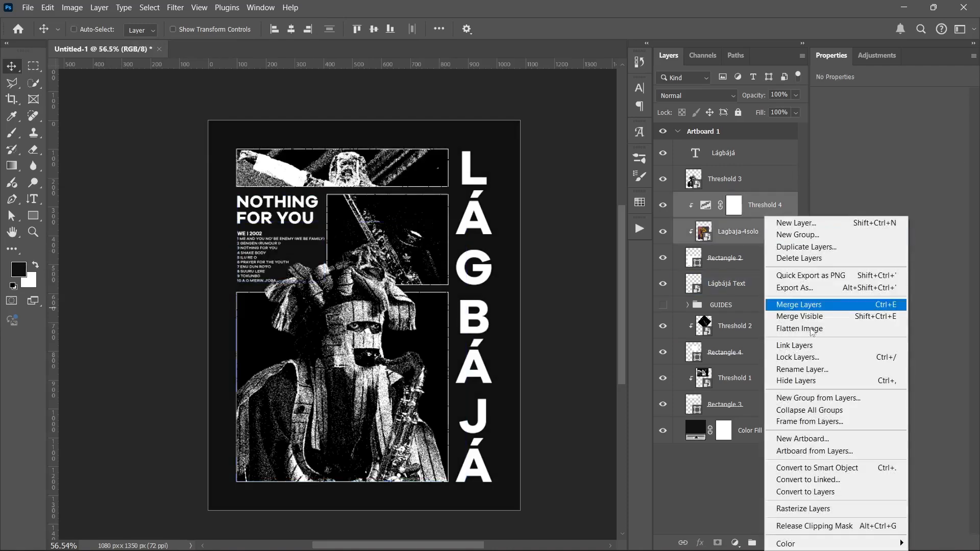
{"action": "left_click", "coordinate": [817, 468]}
Inside the Threshold 4 smart object, reapply the 43.77% uniform Add Noise filter to Lagbaja-4solo, and save and close its contents
{"action": "double_click", "coordinate": [703, 205]}
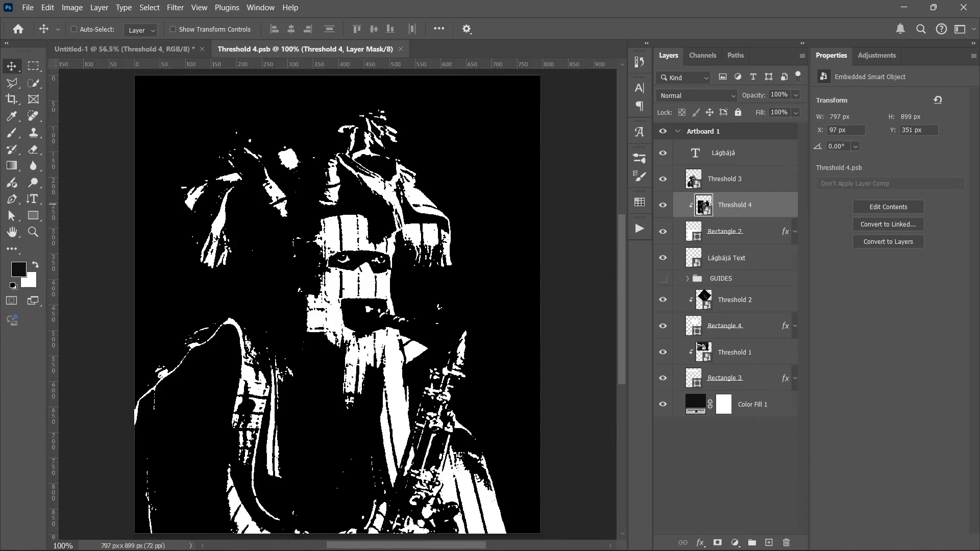
{"action": "left_click", "coordinate": [724, 171]}
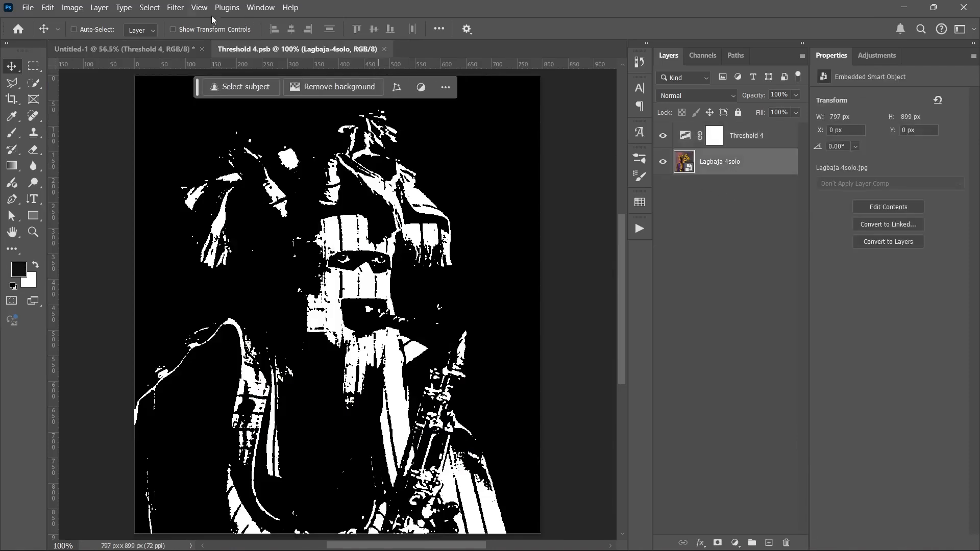
{"action": "left_click", "coordinate": [176, 7]}
{"action": "left_click", "coordinate": [197, 19]}
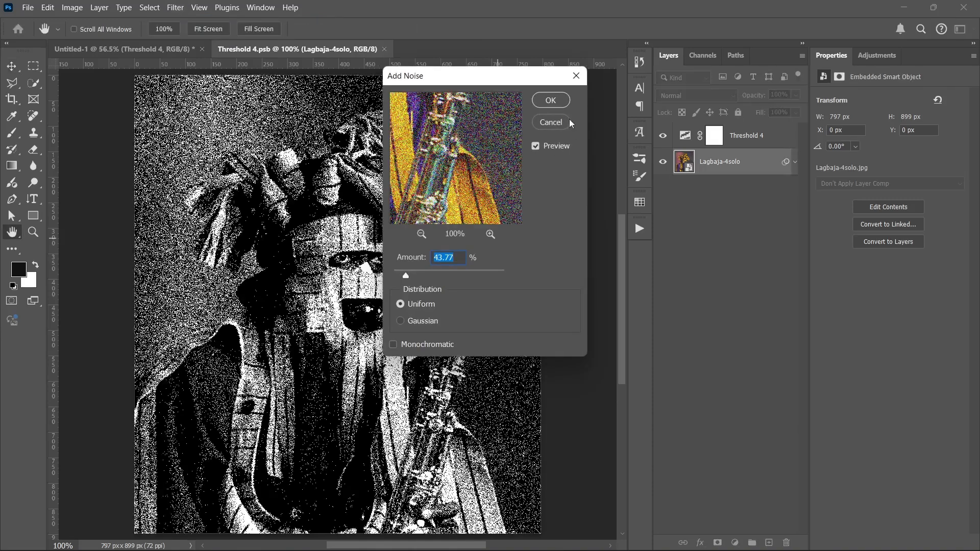
{"action": "left_click", "coordinate": [567, 101]}
{"action": "key", "text": "ctrl+s"}
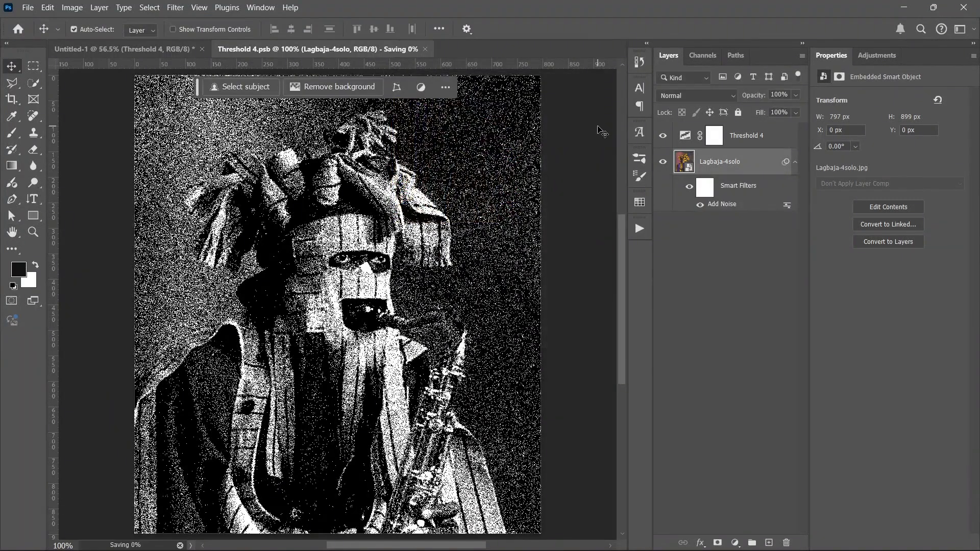
{"action": "key", "text": "ctrl+w"}
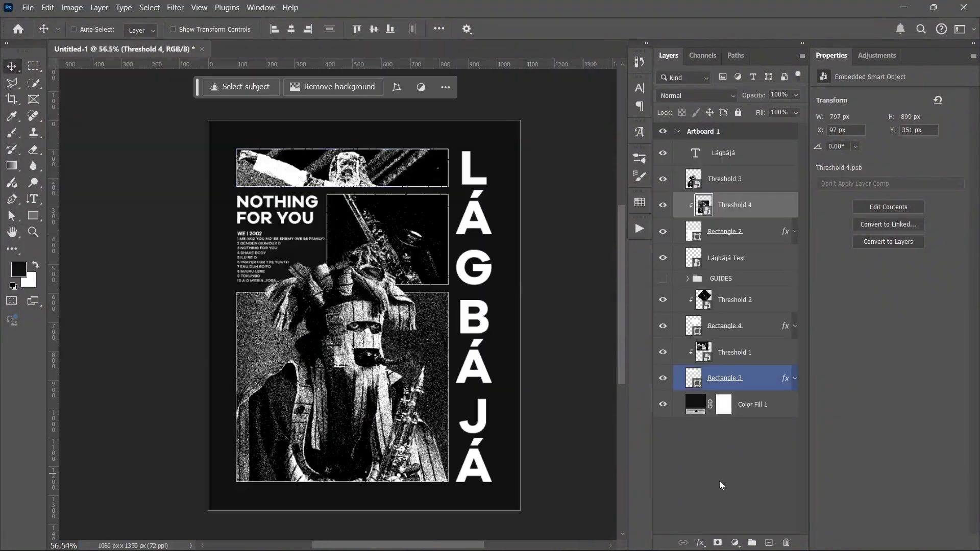
Place the Texture1 image from the Lagbaja Assets folder above the Lágbájá title and scale it to 87.10% to span the artboard's width
{"action": "left_click", "coordinate": [719, 484]}
{"action": "left_click", "coordinate": [693, 404]}
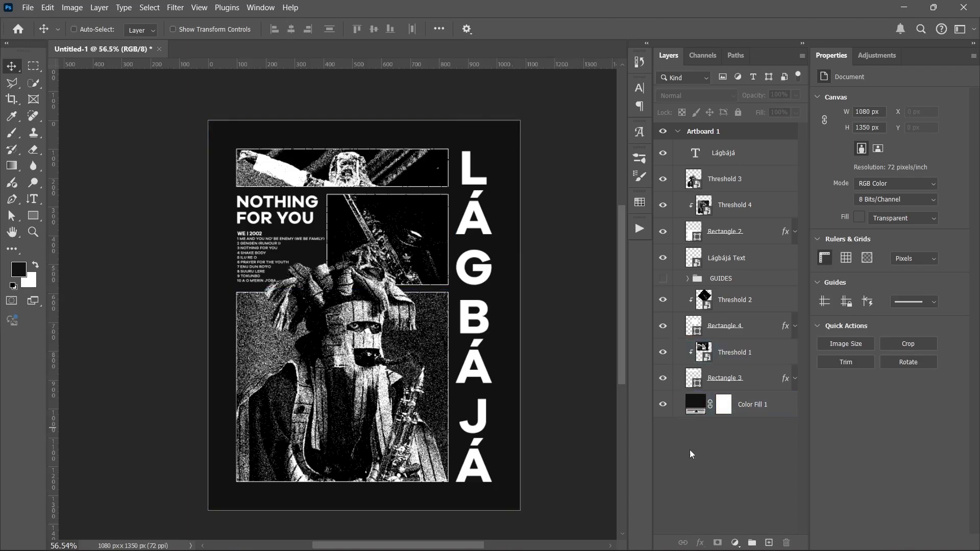
{"action": "left_click", "coordinate": [750, 155]}
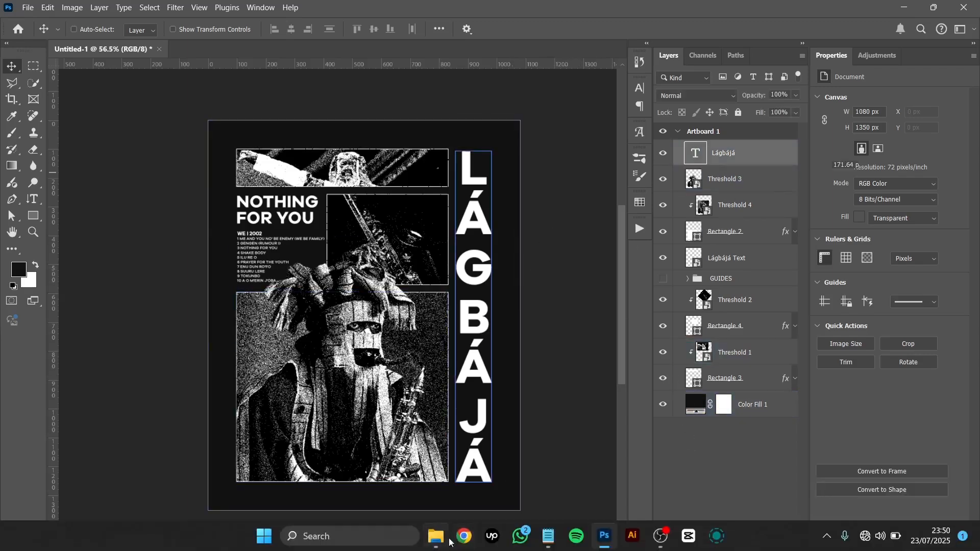
{"action": "left_click", "coordinate": [439, 538]}
{"action": "left_click_drag", "start_coordinate": [746, 221], "coordinate": [118, 351]}
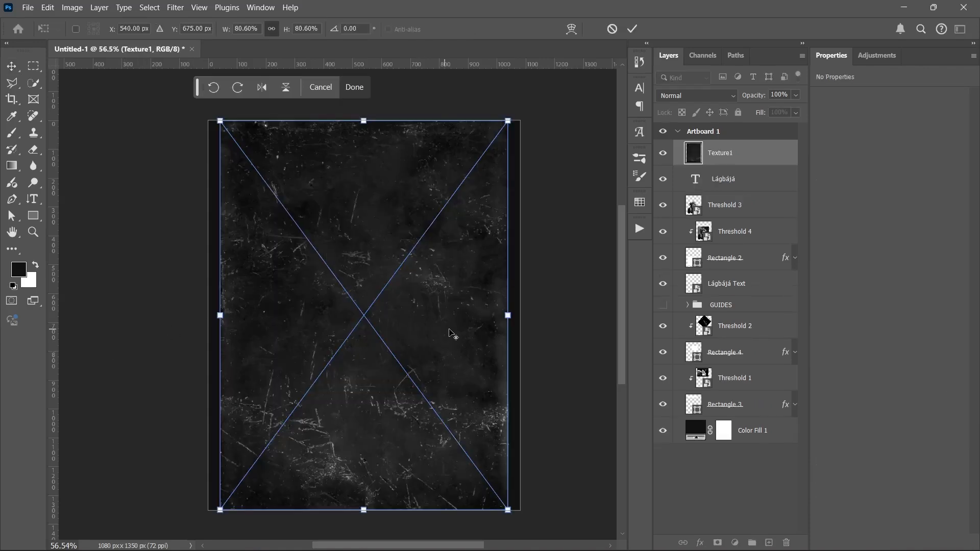
{"action": "left_click_drag", "start_coordinate": [506, 316], "coordinate": [519, 317]}
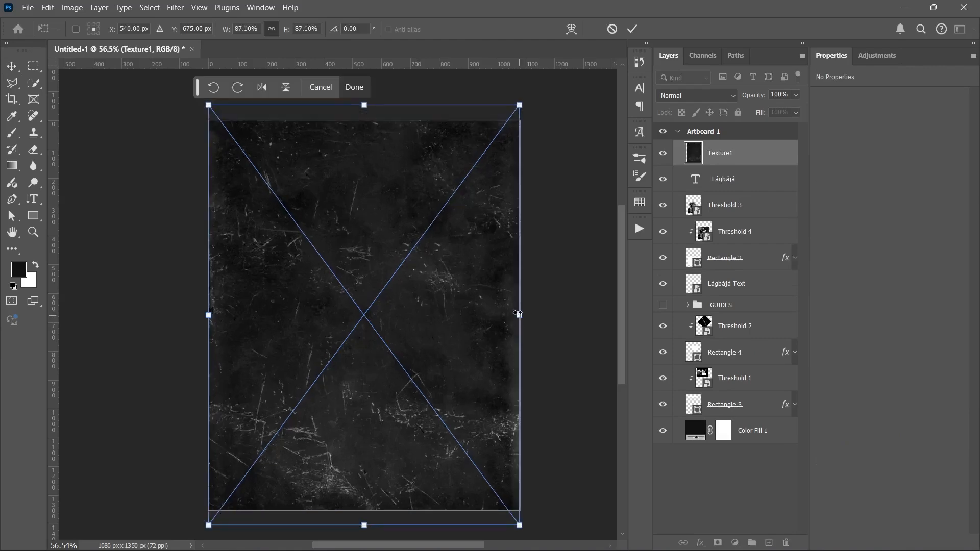
{"action": "left_click", "coordinate": [634, 29]}
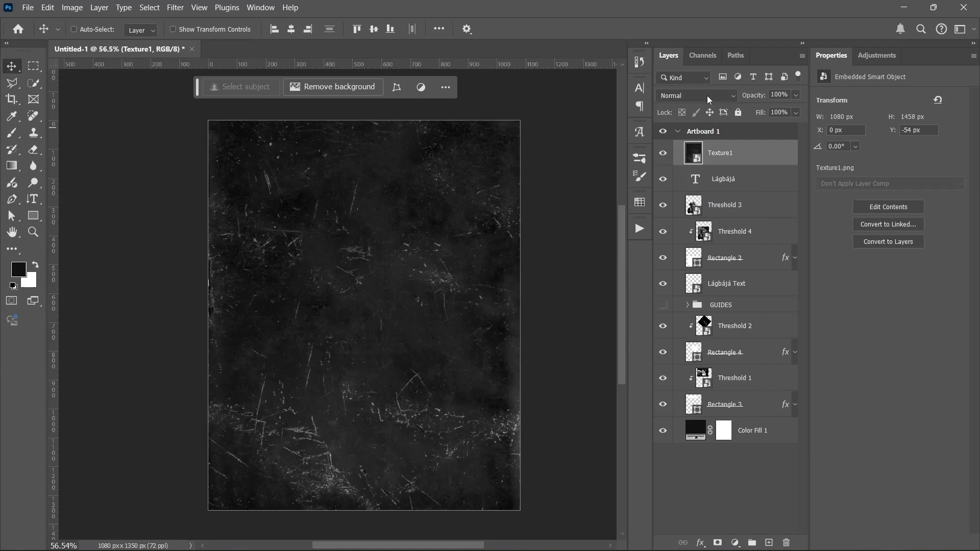
Set the Texture1 layer's blend mode to Lighter Color and its opacity to 53%
{"action": "left_click", "coordinate": [706, 96]}
{"action": "left_click", "coordinate": [682, 258]}
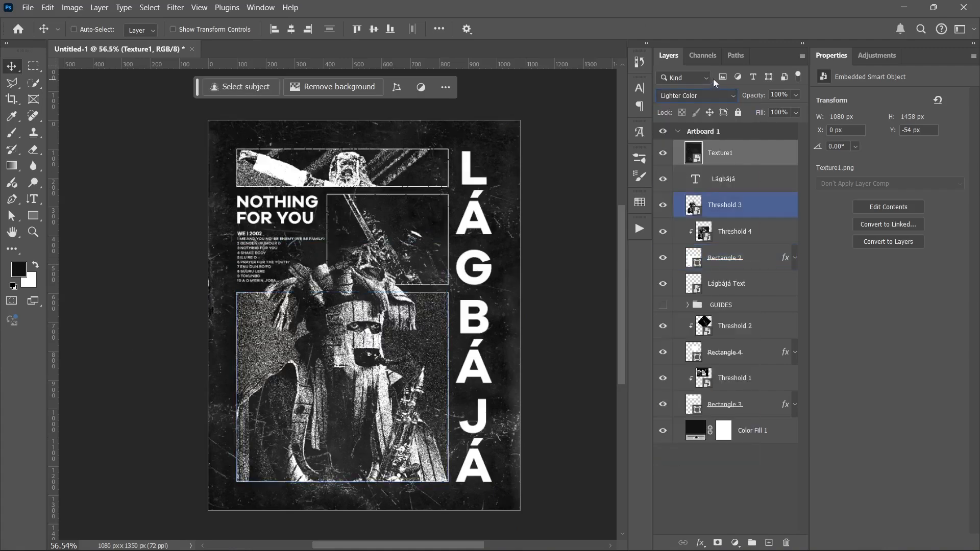
{"action": "left_click_drag", "start_coordinate": [755, 98], "coordinate": [748, 100]}
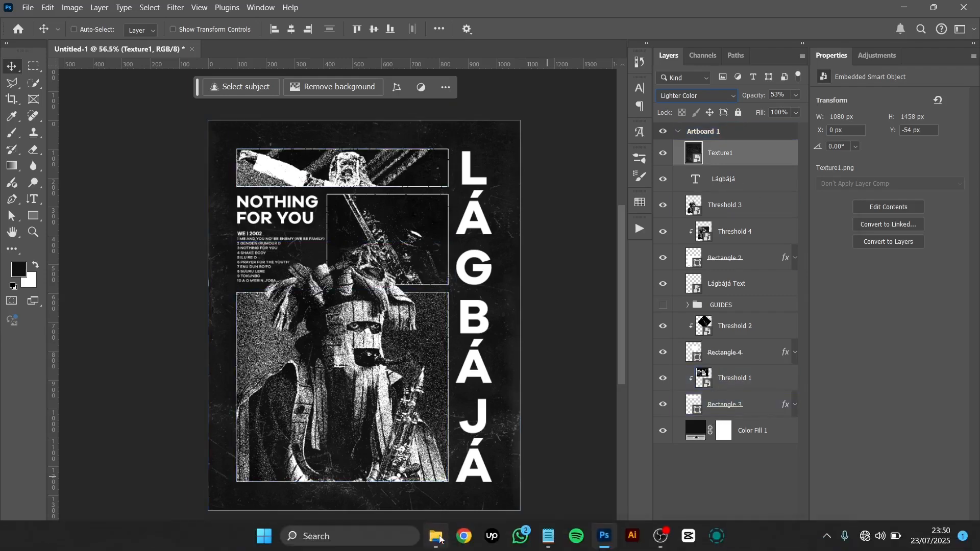
Place the Texture2 image from the Lagbaja Assets folder above Texture1 and scale it to about 90.5% to cover the artboard
{"action": "left_click", "coordinate": [438, 537]}
{"action": "left_click", "coordinate": [803, 218]}
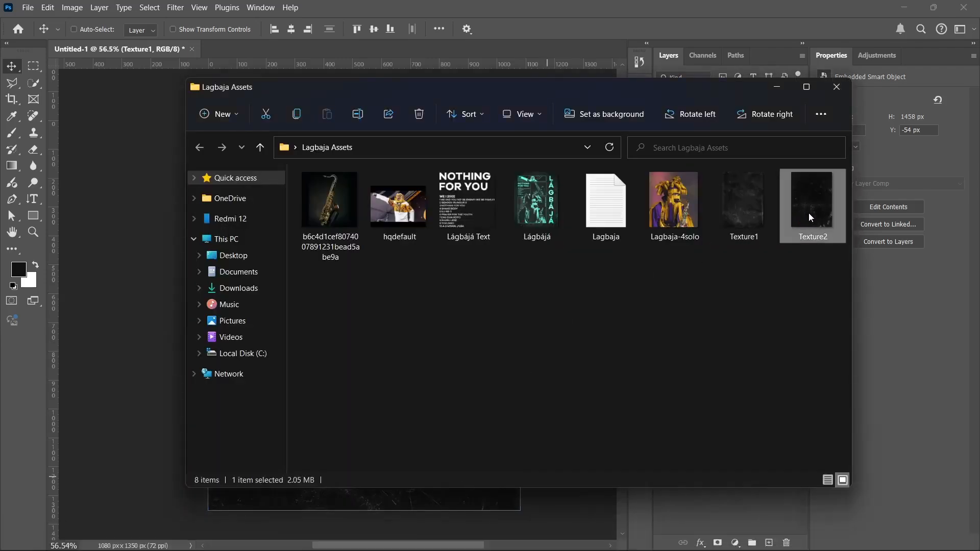
{"action": "left_click_drag", "start_coordinate": [808, 212], "coordinate": [139, 346]}
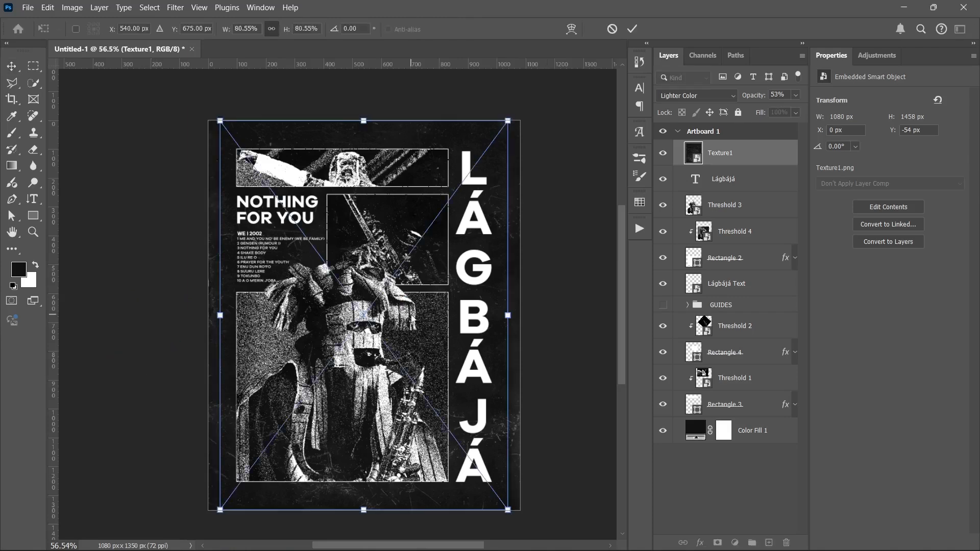
{"action": "left_click_drag", "start_coordinate": [507, 315], "coordinate": [527, 310]}
{"action": "left_click", "coordinate": [632, 29]}
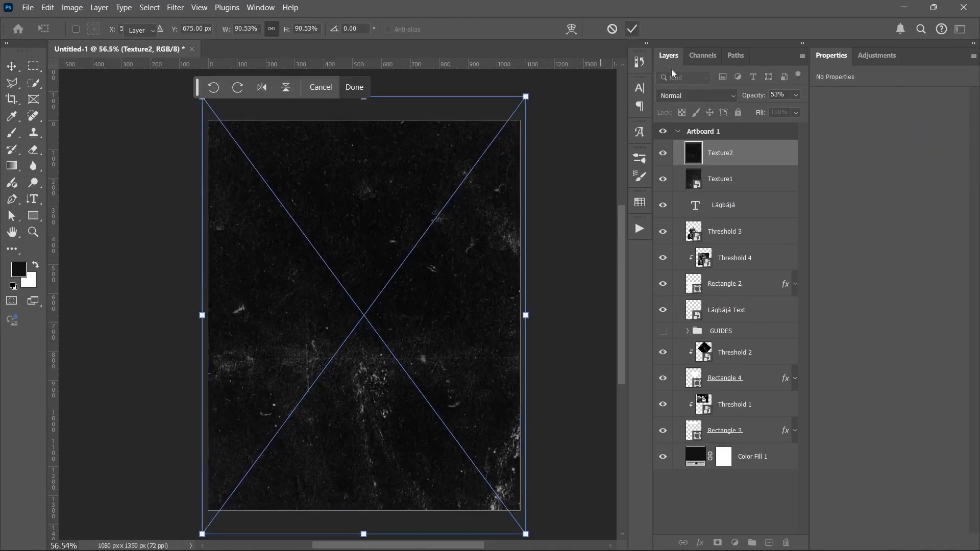
Set the Texture2 layer's blend mode to Screen and its opacity to 50%
{"action": "left_click", "coordinate": [691, 95]}
{"action": "left_click", "coordinate": [679, 216]}
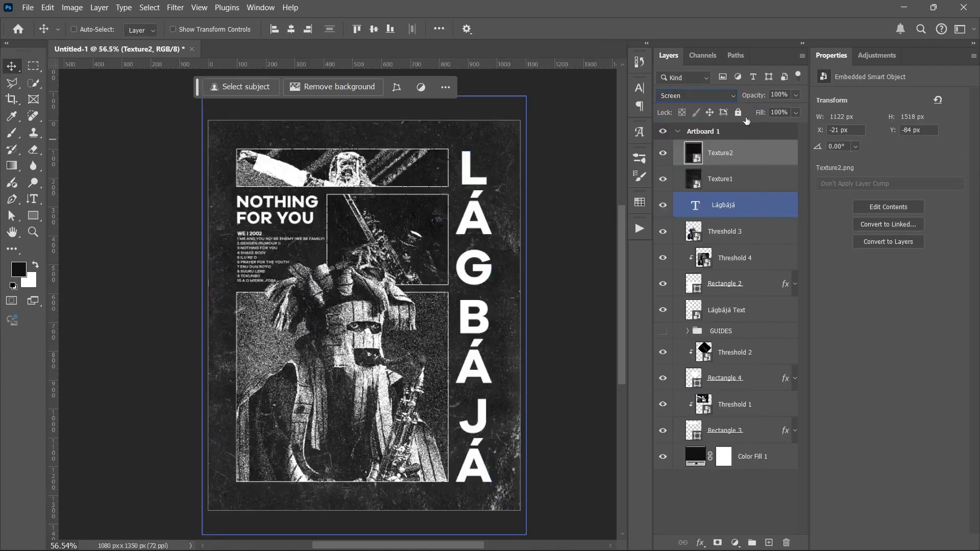
{"action": "left_click", "coordinate": [778, 95]}
{"action": "type", "text": "50"}
{"action": "key", "text": "Return"}
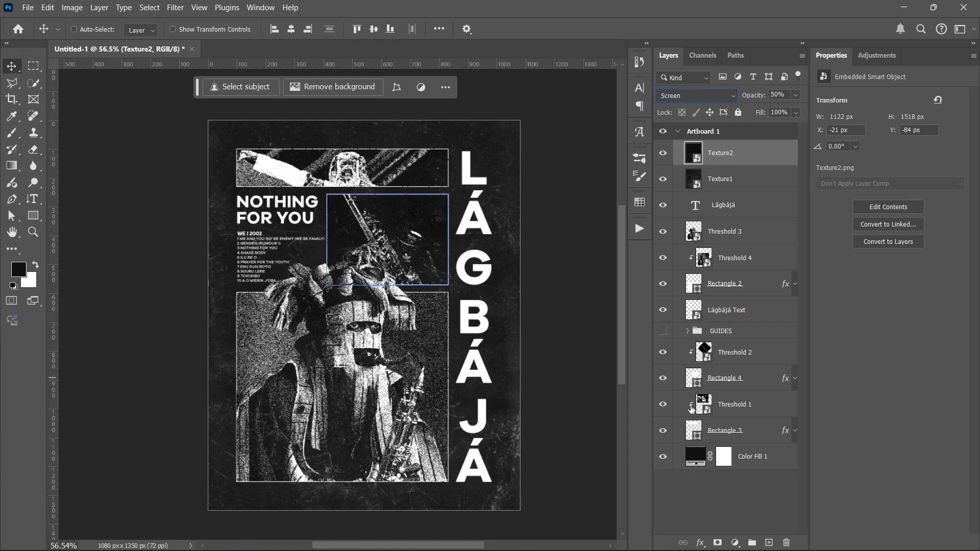
{"action": "left_click", "coordinate": [701, 502]}
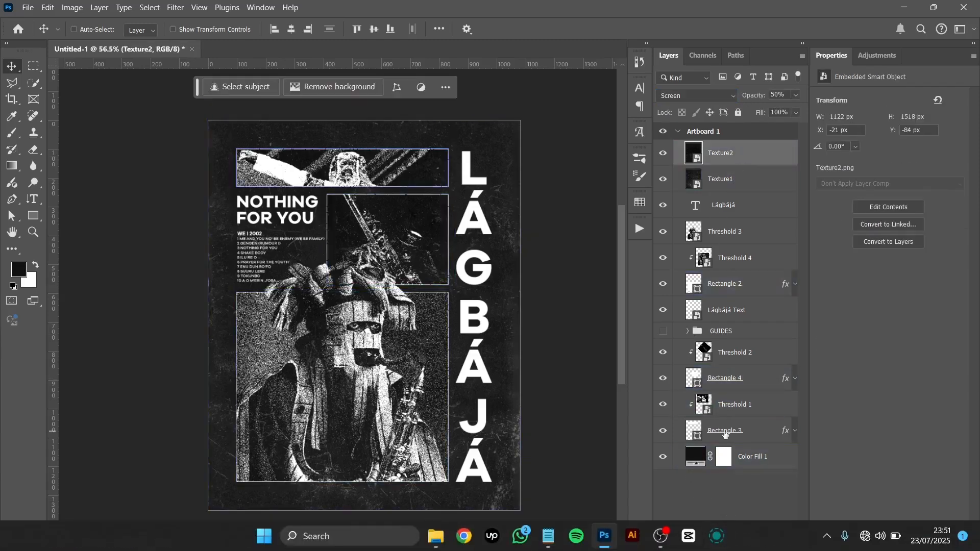
Add a Gradient Map adjustment above Texture2 and apply the dark grey to teal gradient preset
{"action": "left_click", "coordinate": [736, 542]}
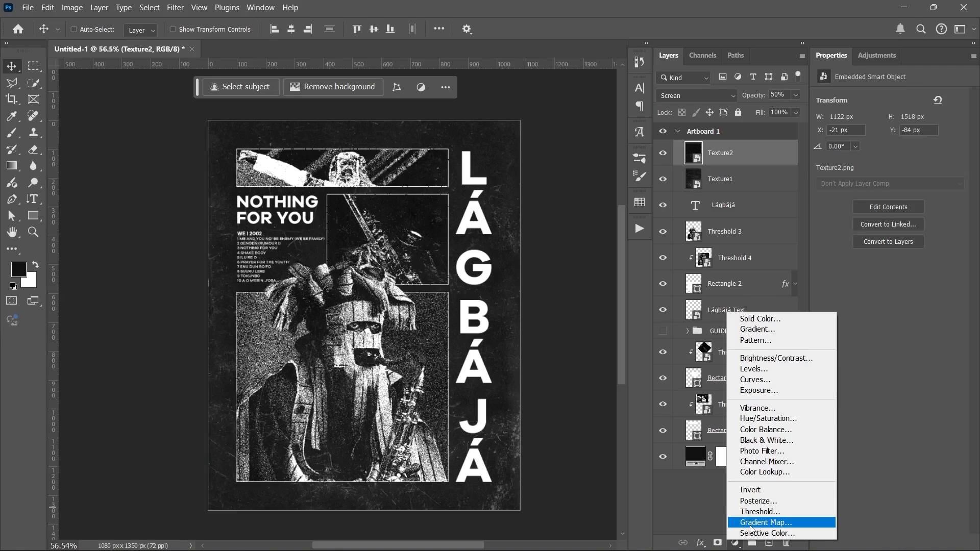
{"action": "left_click", "coordinate": [751, 523]}
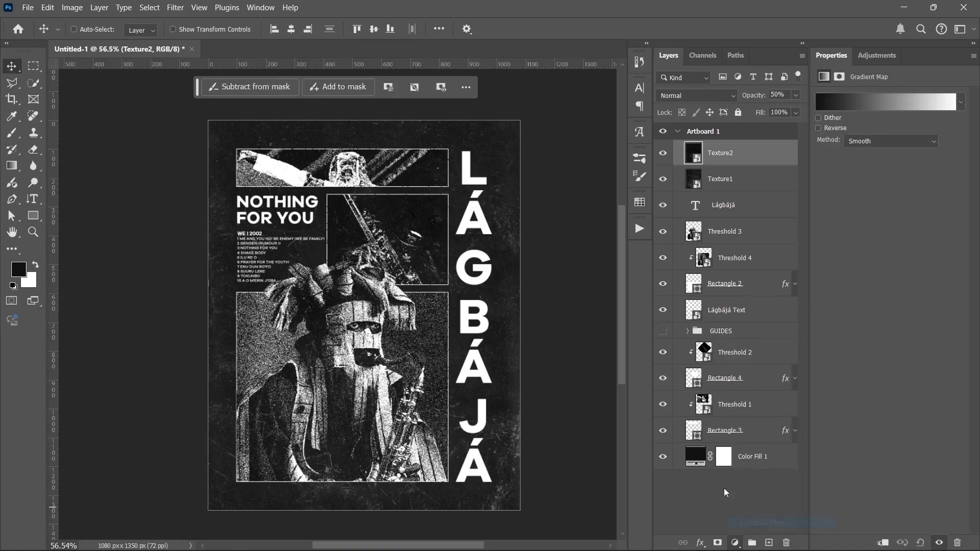
{"action": "left_click", "coordinate": [890, 100]}
{"action": "left_click_drag", "start_coordinate": [817, 152], "coordinate": [817, 232]}
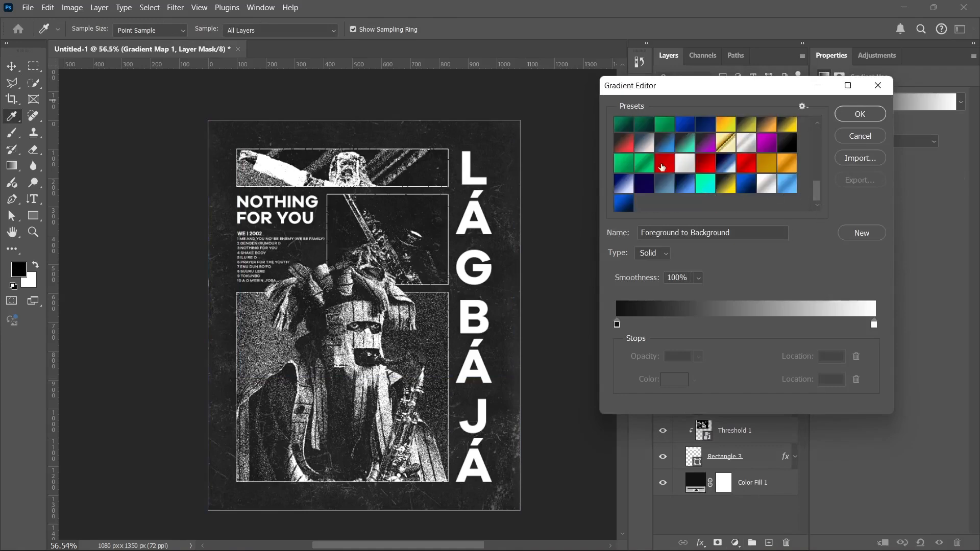
{"action": "left_click", "coordinate": [682, 149]}
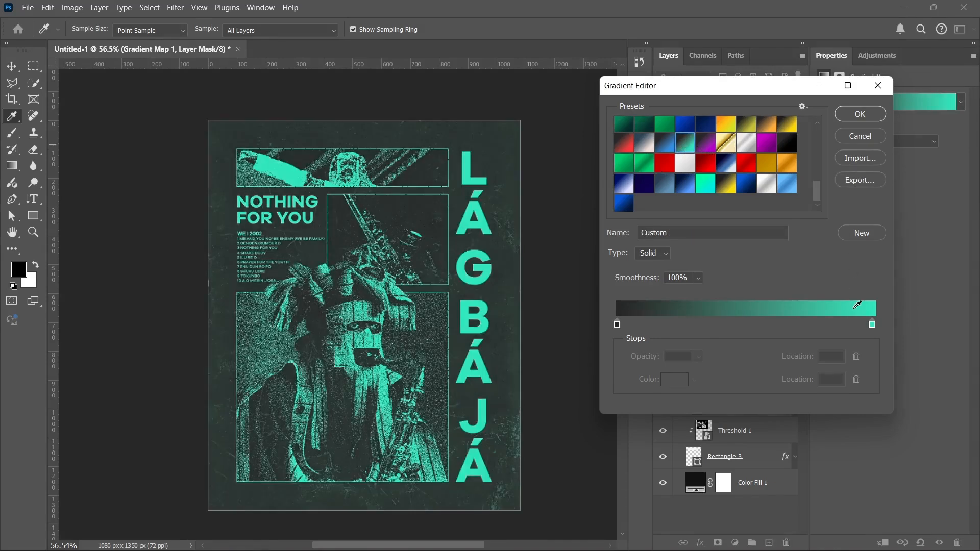
Check the colours of the gradient's teal and dark grey stops, and accept the gradient
{"action": "left_click", "coordinate": [872, 327]}
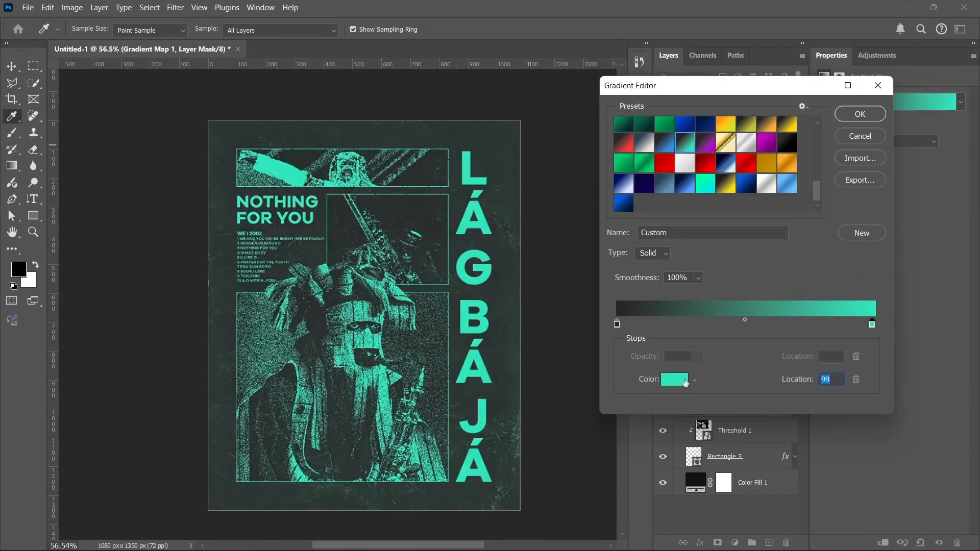
{"action": "left_click", "coordinate": [675, 380]}
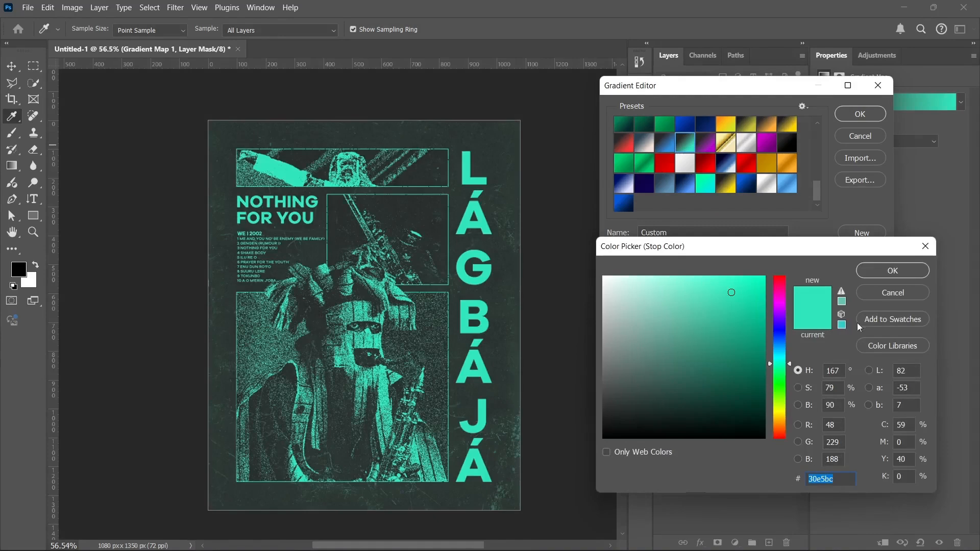
{"action": "left_click", "coordinate": [888, 288]}
{"action": "left_click", "coordinate": [617, 323]}
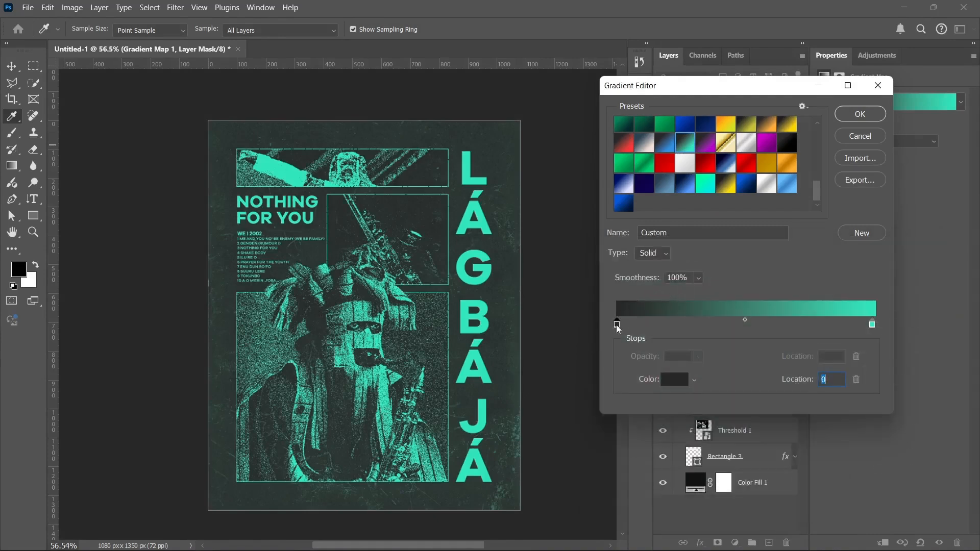
{"action": "left_click", "coordinate": [674, 379]}
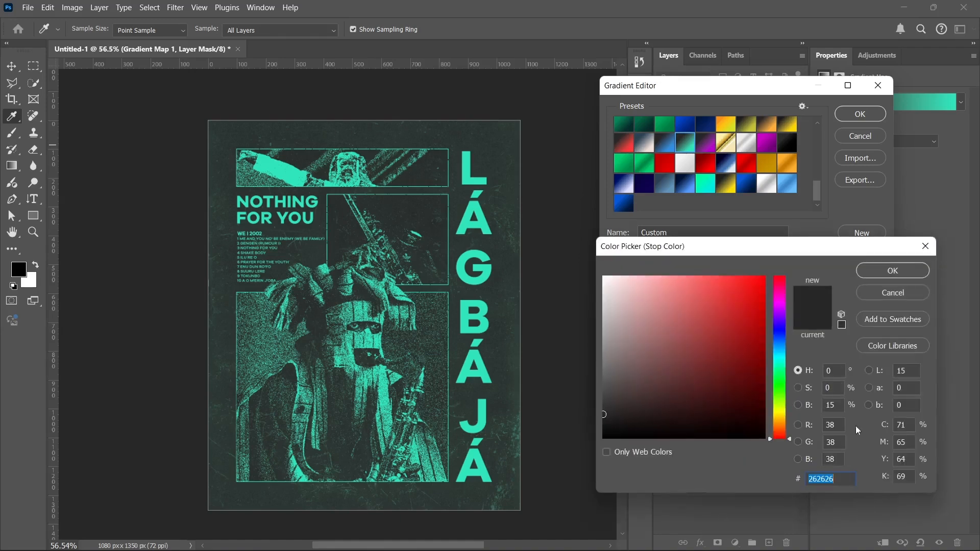
{"action": "left_click", "coordinate": [908, 289]}
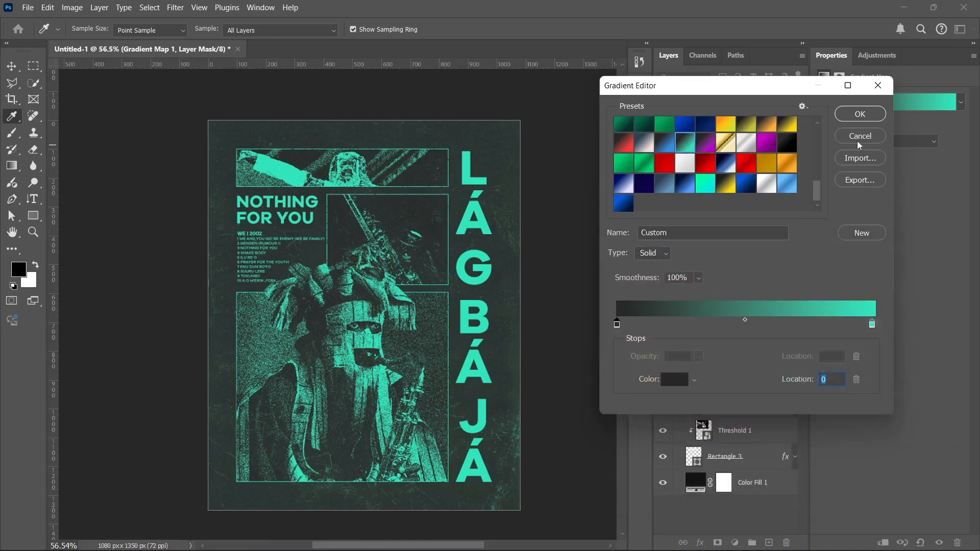
{"action": "left_click", "coordinate": [867, 115]}
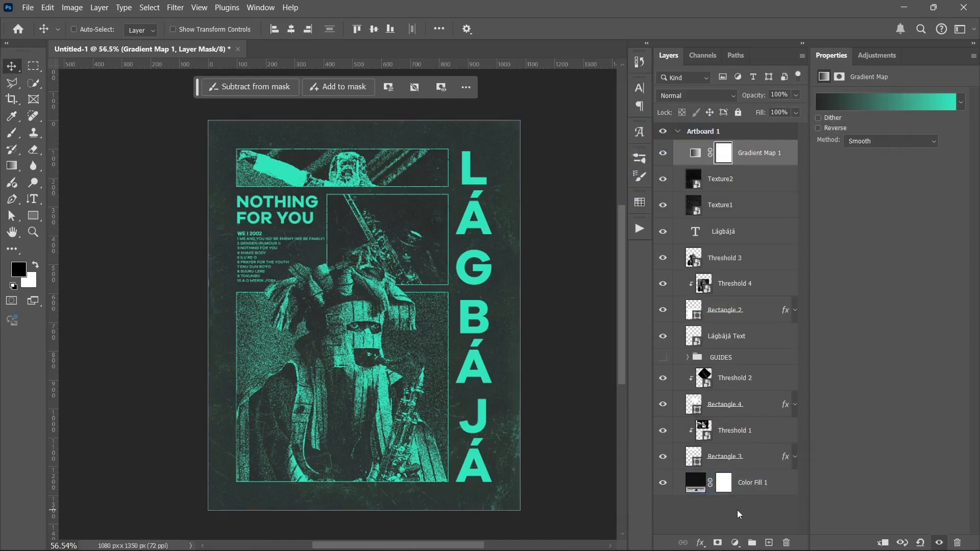
Stamp all visible layers into a new layer above the Gradient Map adjustment and convert it to a smart object
{"action": "key", "text": "ctrl+alt+a"}
{"action": "left_click", "coordinate": [762, 155]}
{"action": "key", "text": "ctrl+shift+alt+e"}
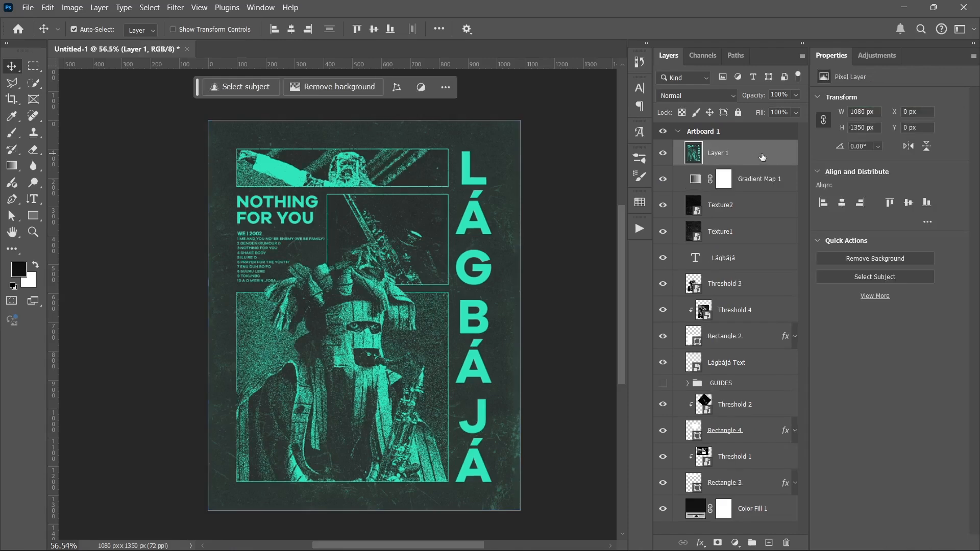
{"action": "right_click", "coordinate": [763, 156]}
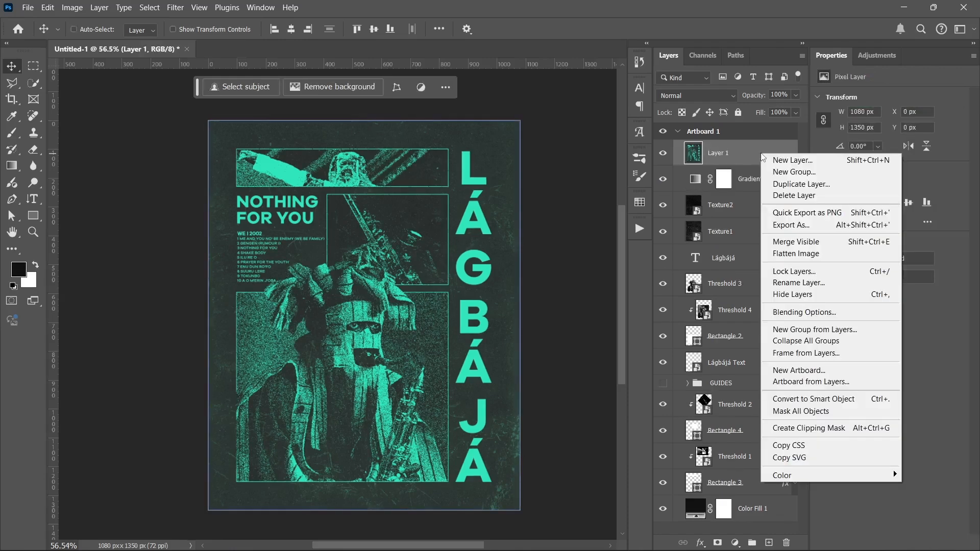
{"action": "left_click", "coordinate": [814, 399]}
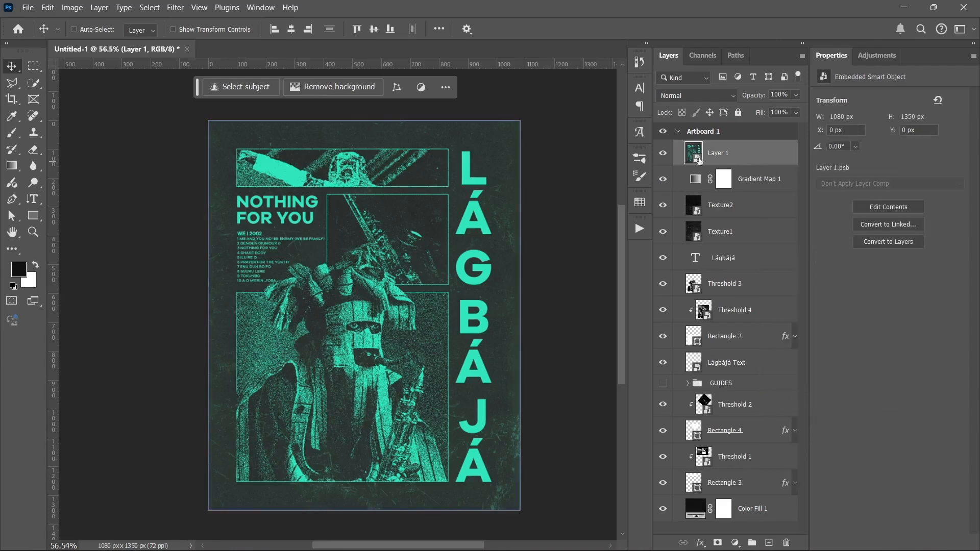
Start the Camera Raw Filter on the stamped layer and set Exposure to +0.05, Contrast +22, Highlights +20 and Shadows about -8
{"action": "left_click", "coordinate": [175, 9]}
{"action": "left_click", "coordinate": [224, 36]}
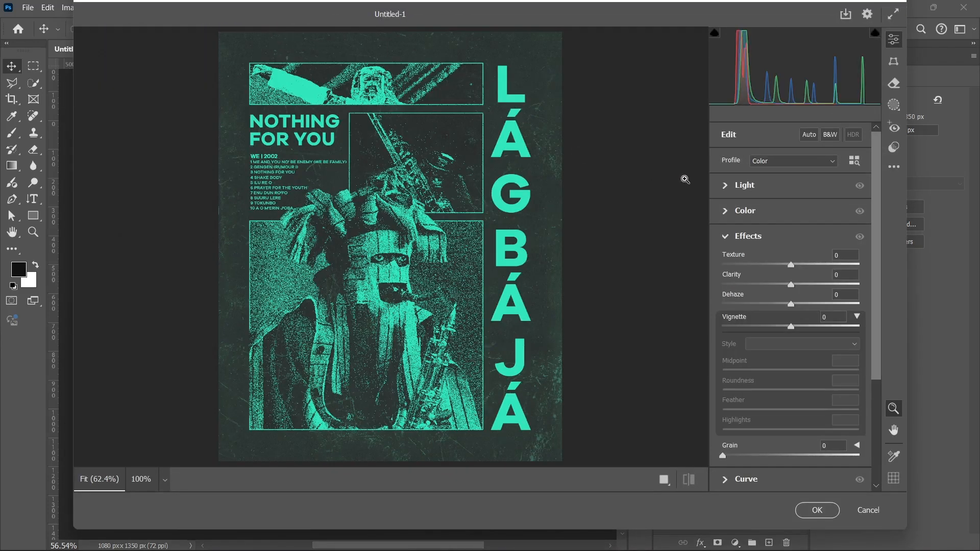
{"action": "left_click", "coordinate": [743, 245]}
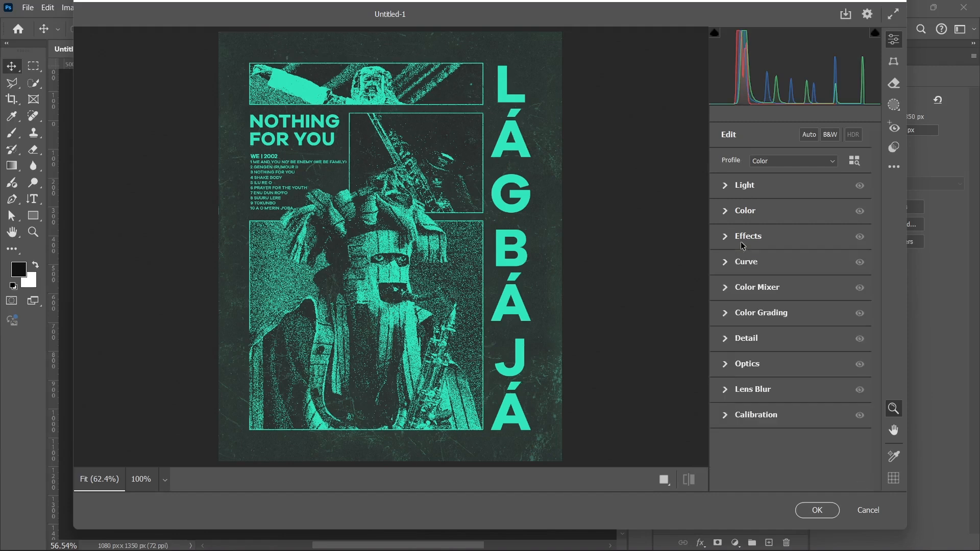
{"action": "left_click", "coordinate": [743, 186]}
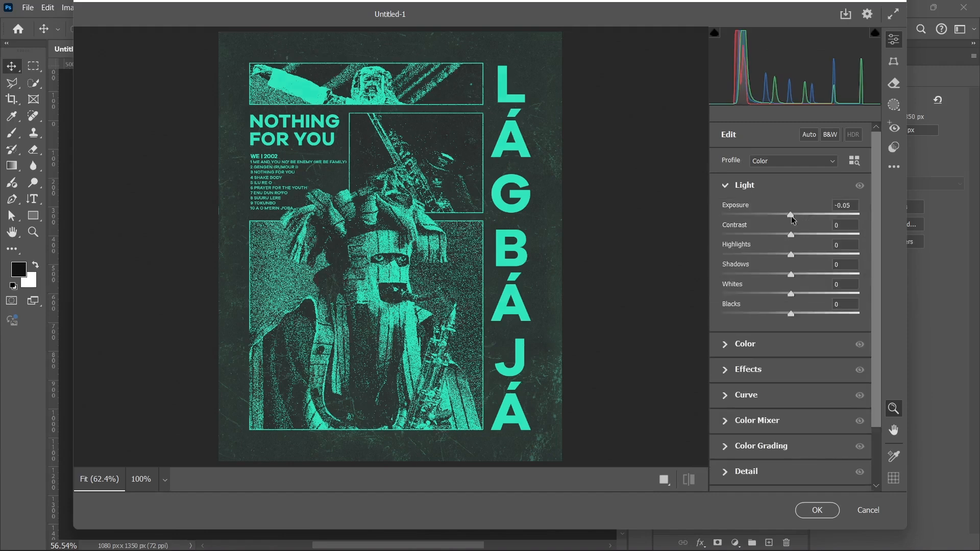
{"action": "left_click_drag", "start_coordinate": [796, 216], "coordinate": [785, 272]}
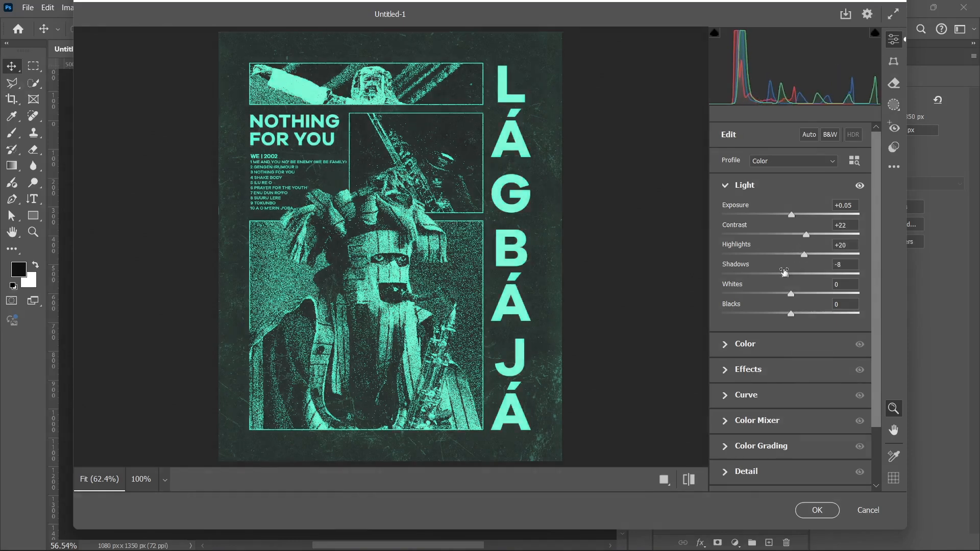
{"action": "left_click", "coordinate": [729, 187]}
Set the Camera Raw colour adjustments to Vibrance +8 and Saturation about +7
{"action": "left_click", "coordinate": [735, 217]}
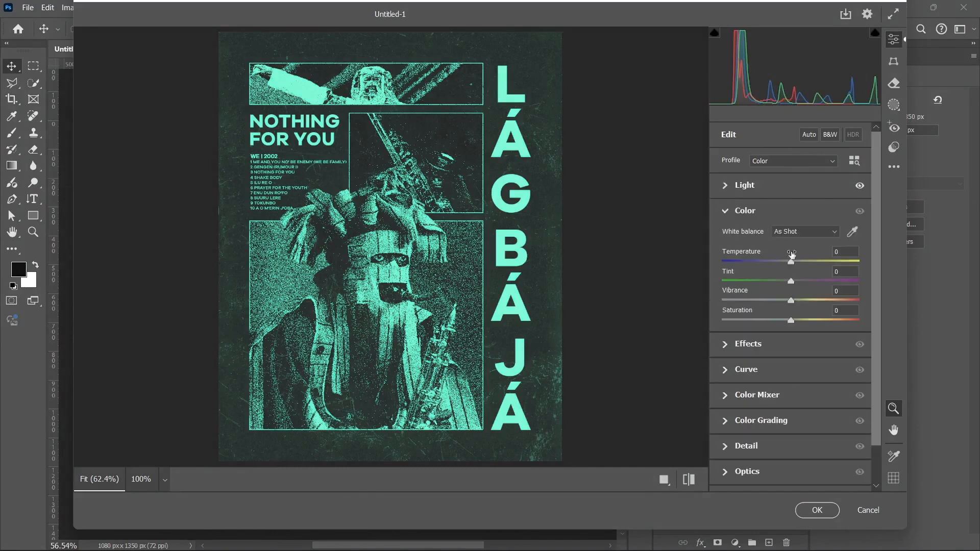
{"action": "left_click", "coordinate": [798, 301]}
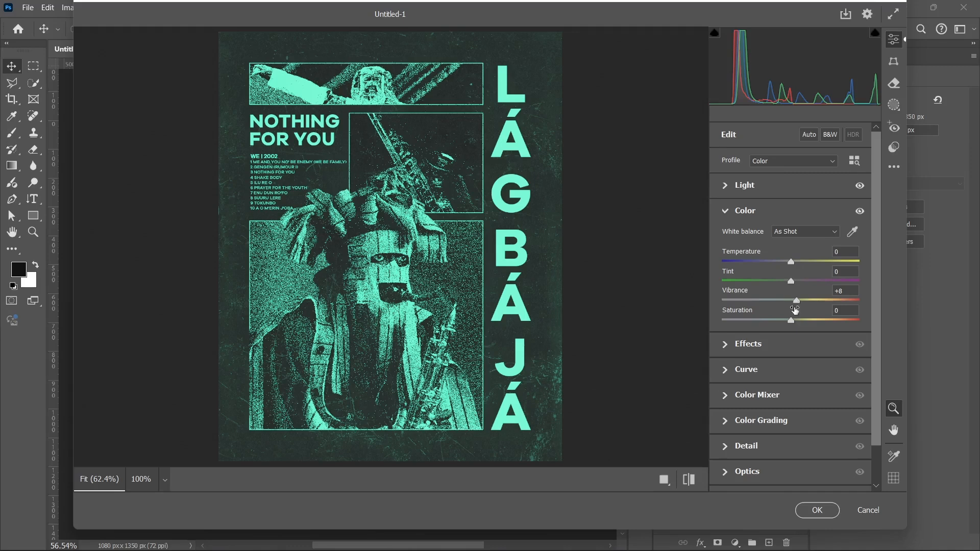
{"action": "left_click", "coordinate": [799, 320]}
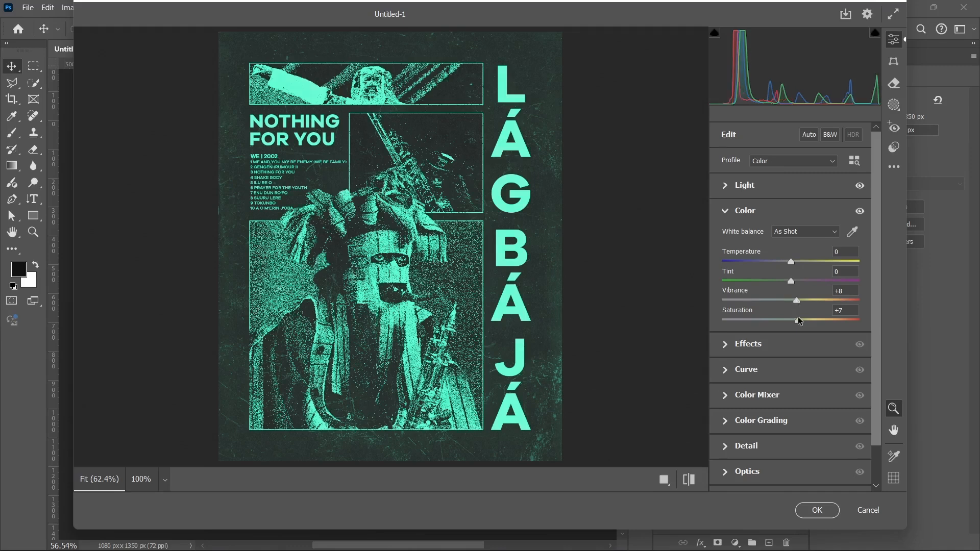
{"action": "left_click", "coordinate": [739, 214]}
Set the Camera Raw effects to Texture +68 and Vignette -22, and add a little grain
{"action": "left_click", "coordinate": [745, 248]}
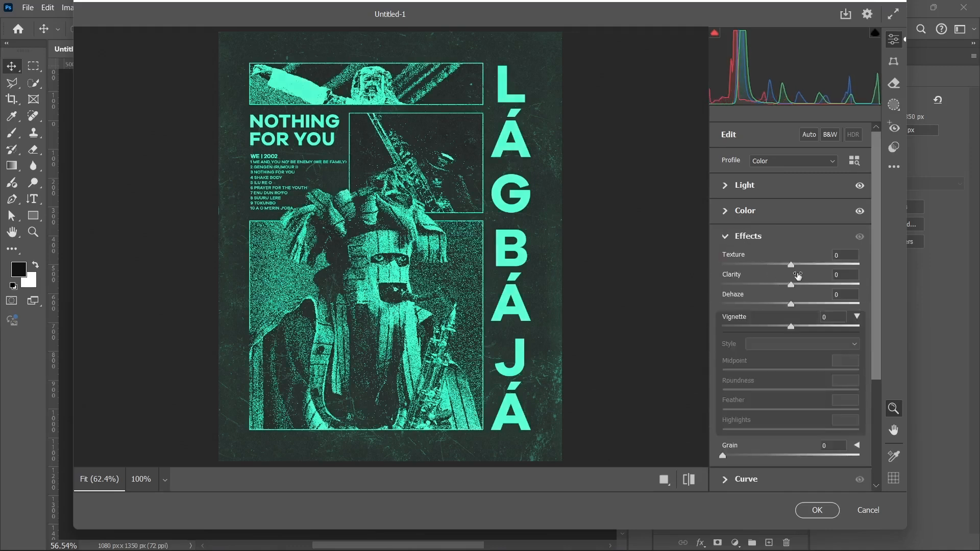
{"action": "left_click", "coordinate": [799, 264]}
{"action": "left_click_drag", "start_coordinate": [799, 267], "coordinate": [837, 268]}
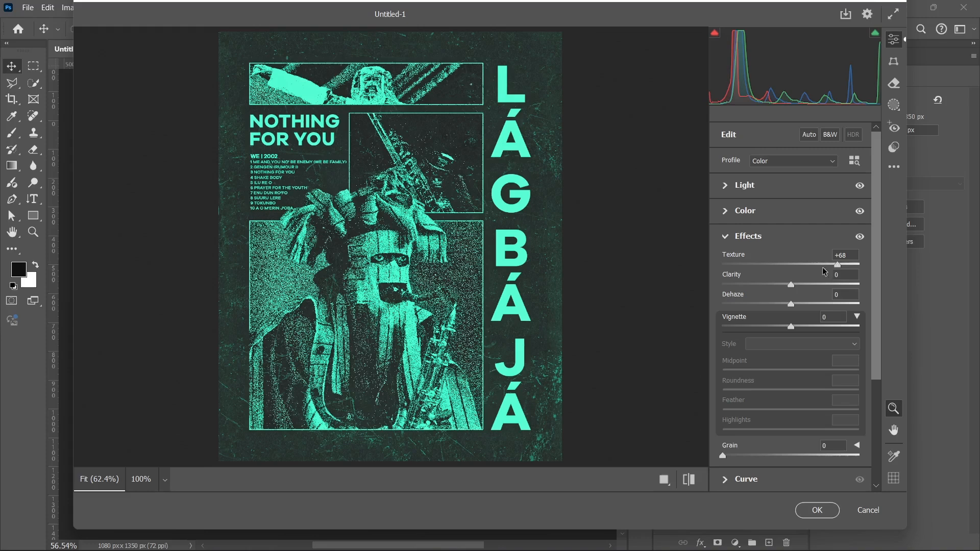
{"action": "left_click_drag", "start_coordinate": [790, 327], "coordinate": [776, 329]}
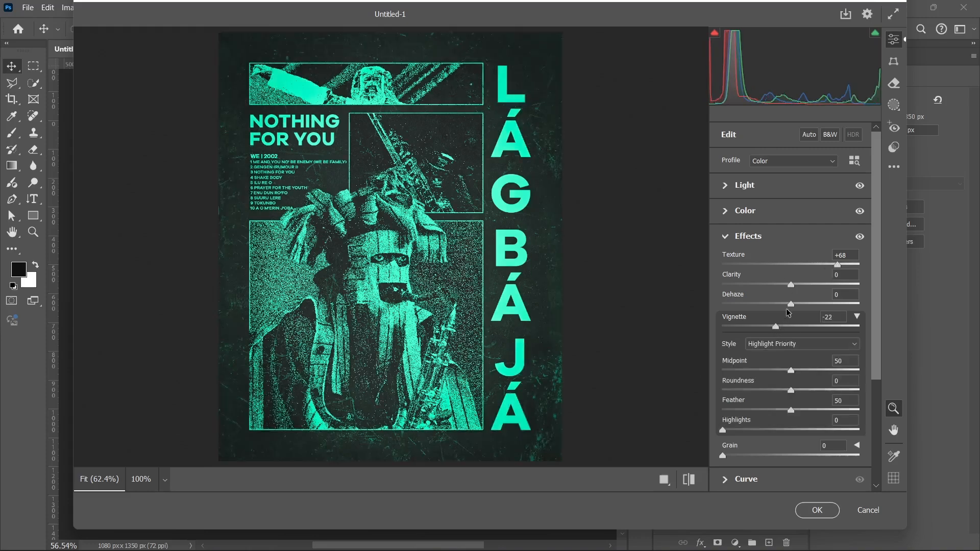
{"action": "left_click", "coordinate": [857, 317]}
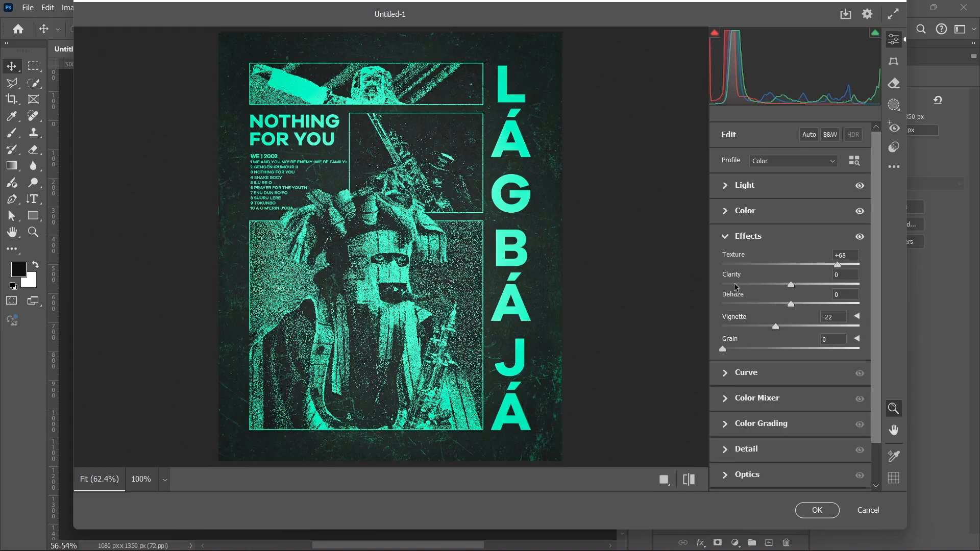
{"action": "left_click", "coordinate": [746, 350]}
{"action": "left_click", "coordinate": [728, 238]}
Set Sharpening to about 26 and apply the Camera Raw Filter to the stamped layer
{"action": "left_click", "coordinate": [742, 338]}
{"action": "left_click", "coordinate": [745, 369]}
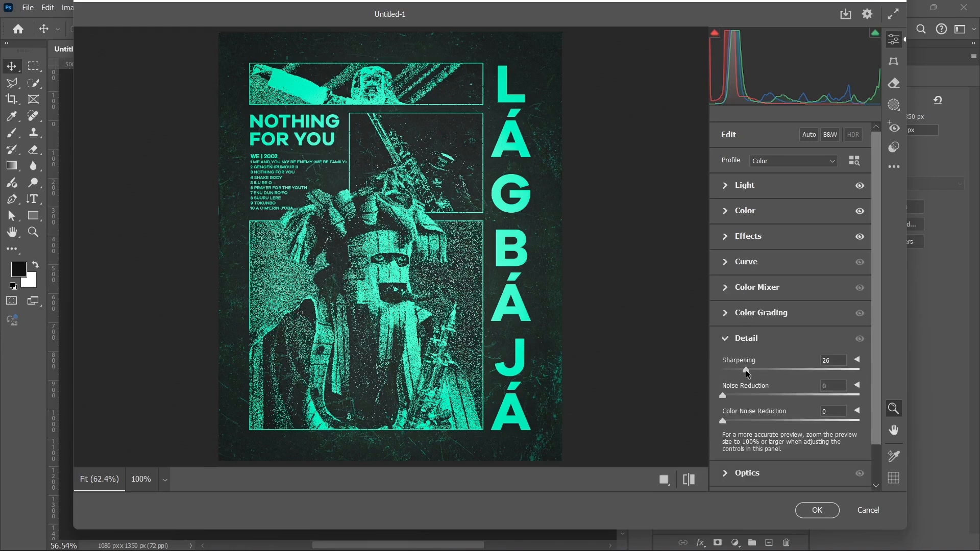
{"action": "left_click", "coordinate": [743, 345]}
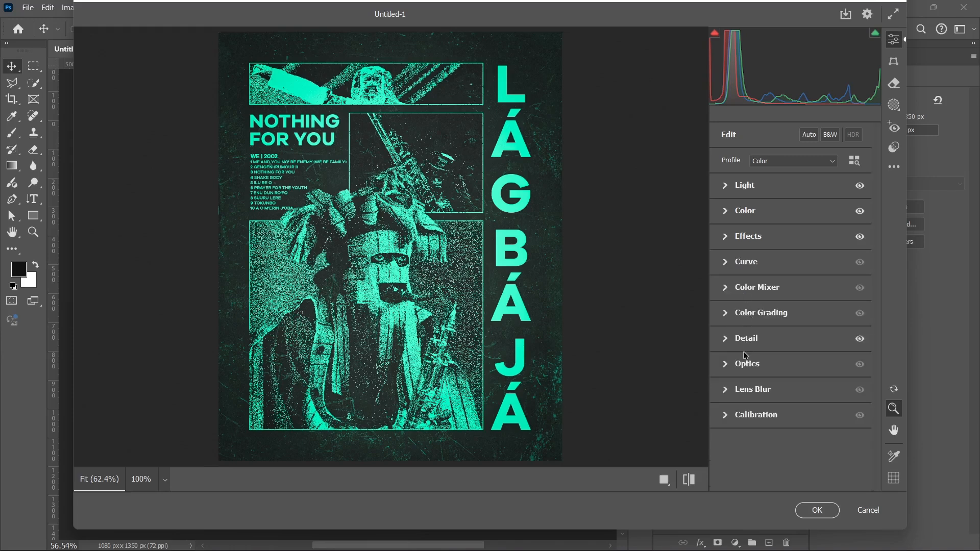
{"action": "left_click", "coordinate": [815, 510]}
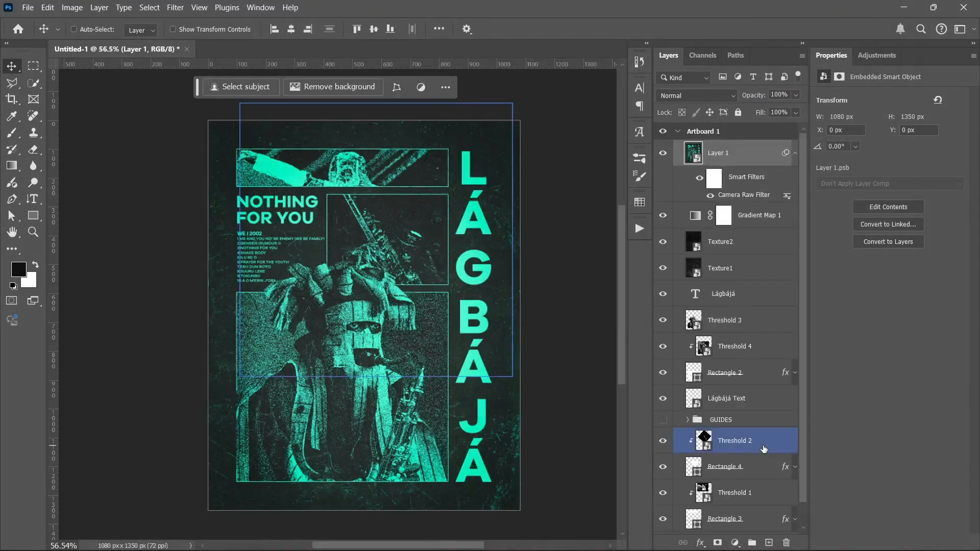